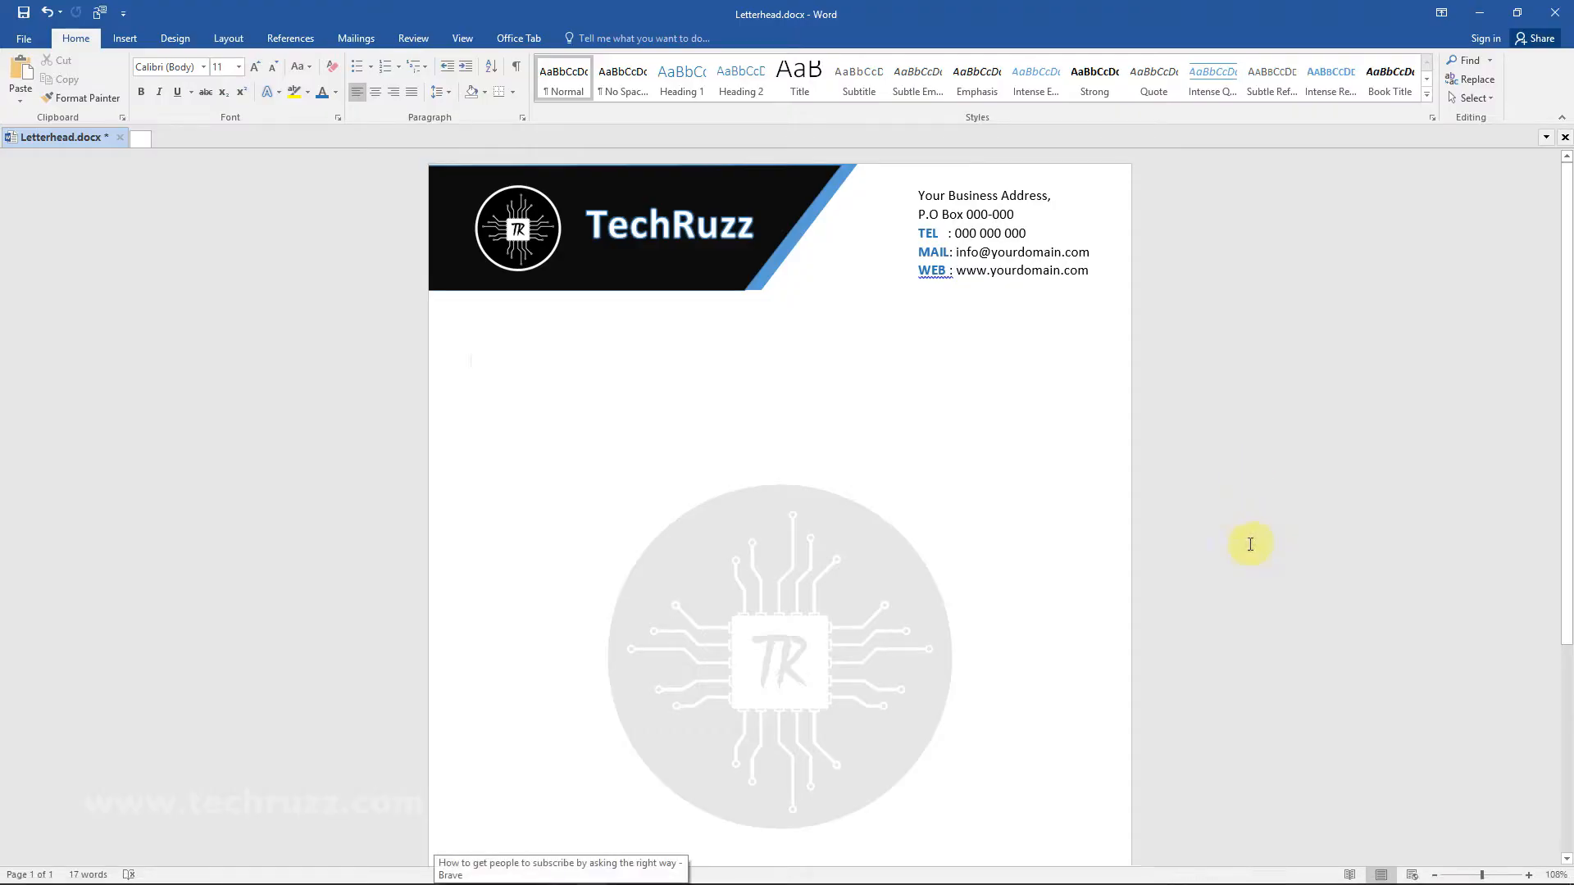
- Enter "Dear Friend," and "Kindly subscribe for more tutorial updates." as body text in the finished letterhead and view the whole page
{"action": "scroll", "coordinate": [1250, 544], "scroll_direction": "down", "scroll_amount": 6}
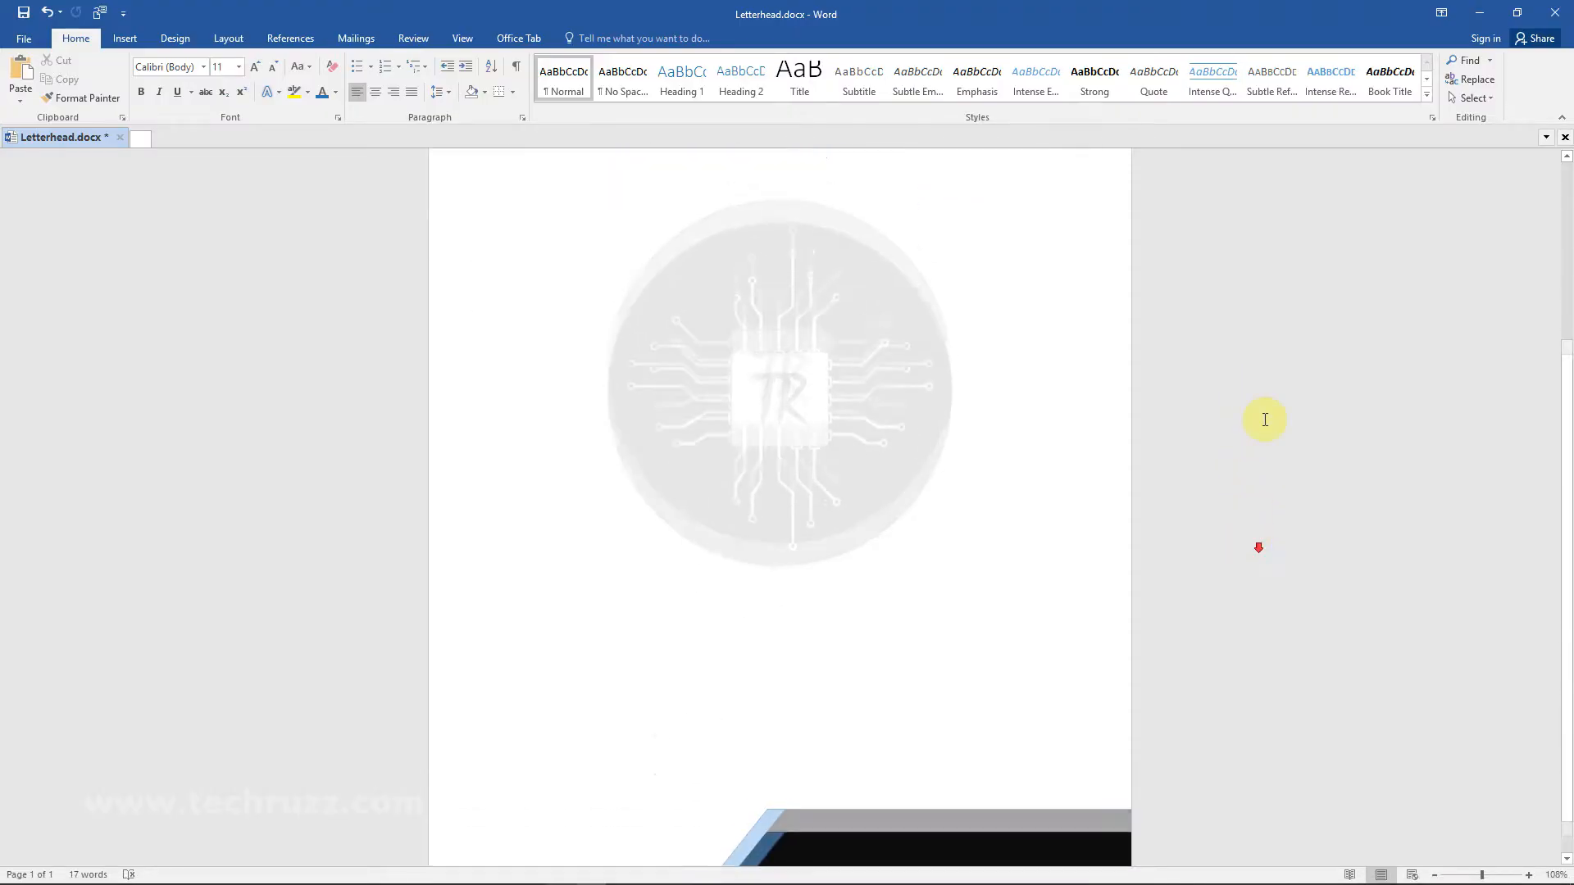
{"action": "scroll", "coordinate": [1265, 420], "scroll_direction": "up", "scroll_amount": 6}
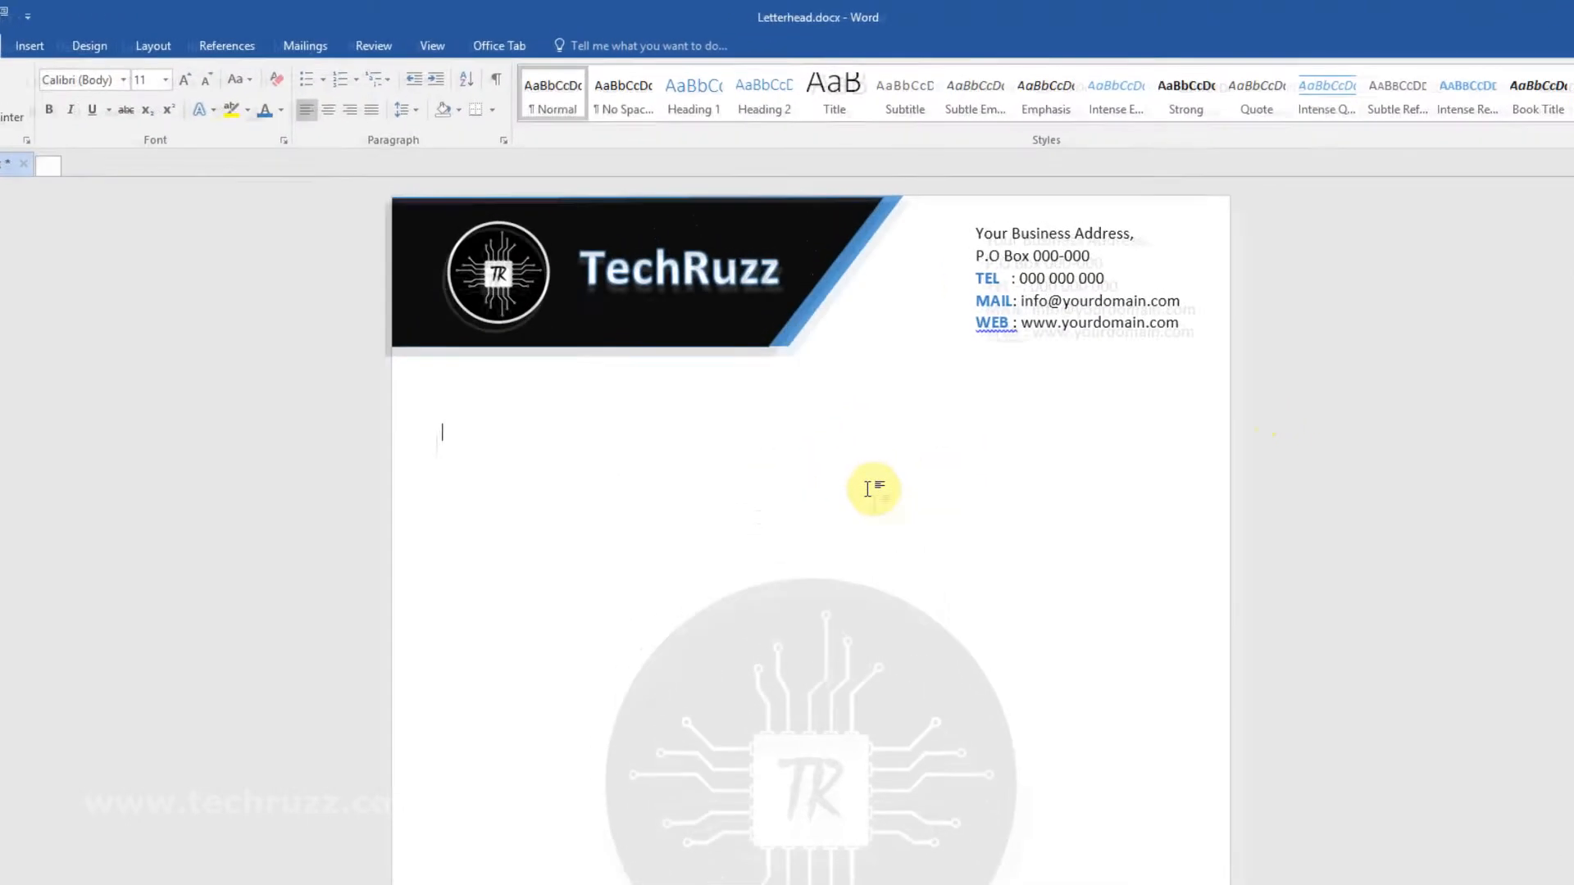
{"action": "type", "text": "Dear Friend,"}
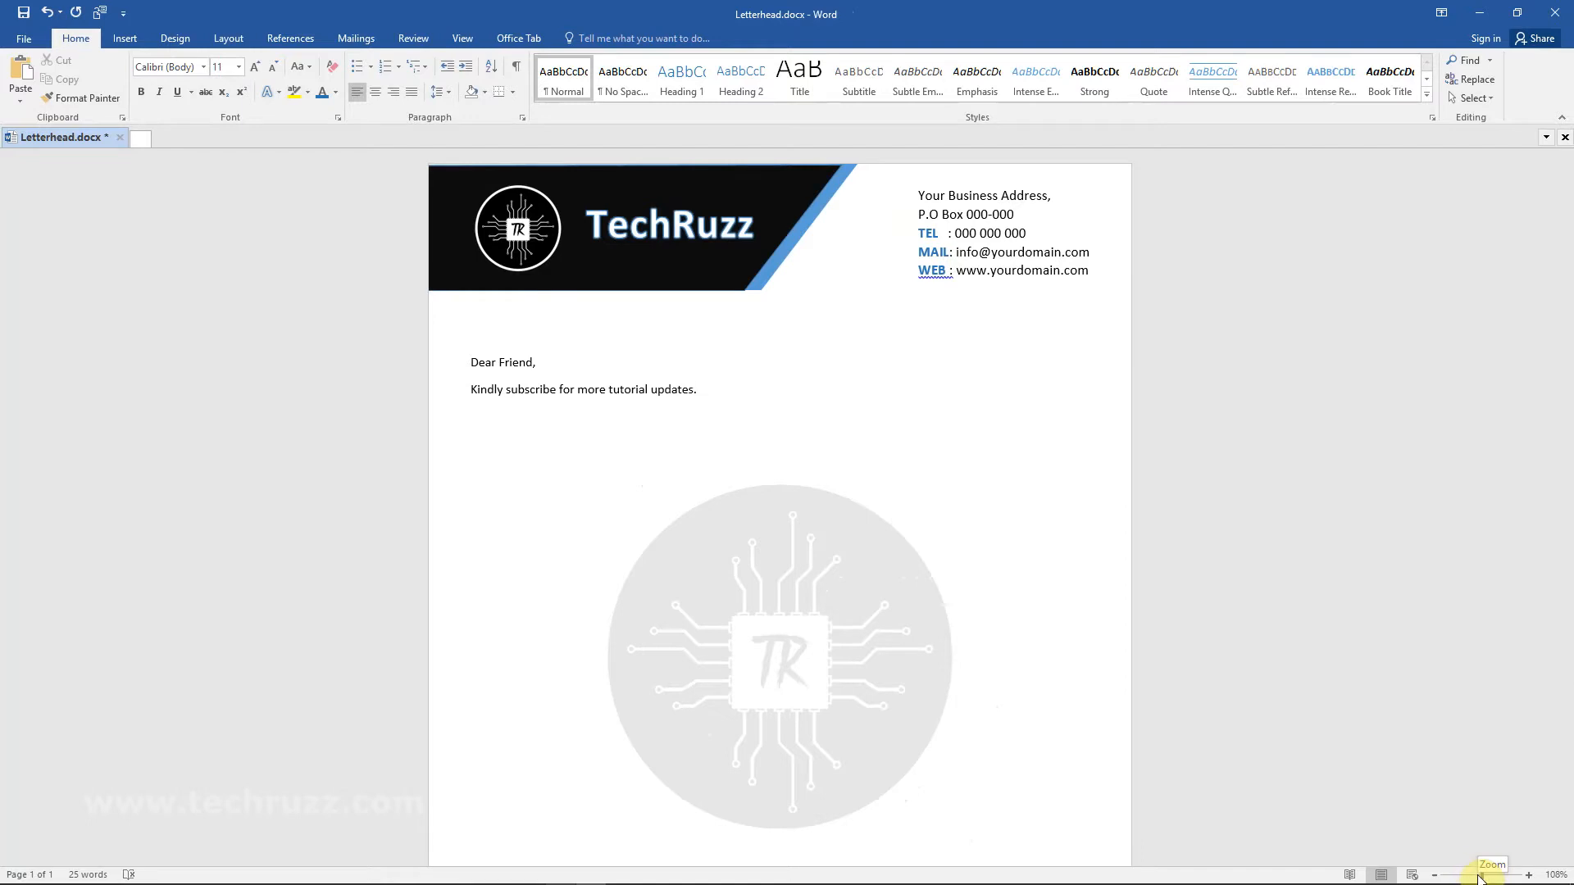
{"action": "left_click_drag", "start_coordinate": [1481, 877], "coordinate": [1475, 877]}
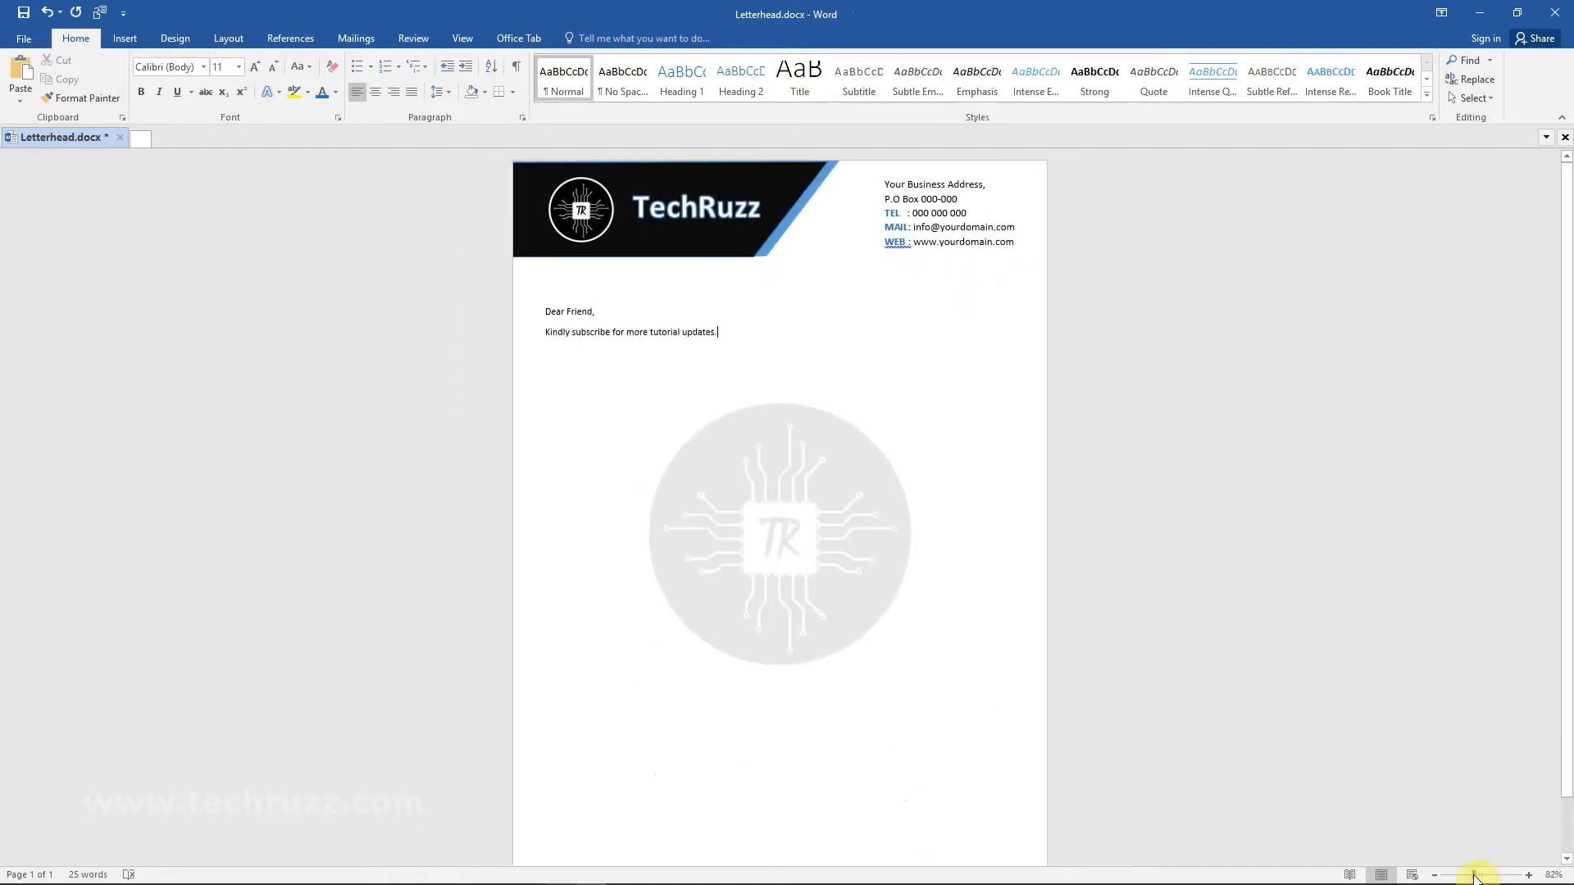
{"action": "left_click_drag", "start_coordinate": [1469, 876], "coordinate": [1470, 875]}
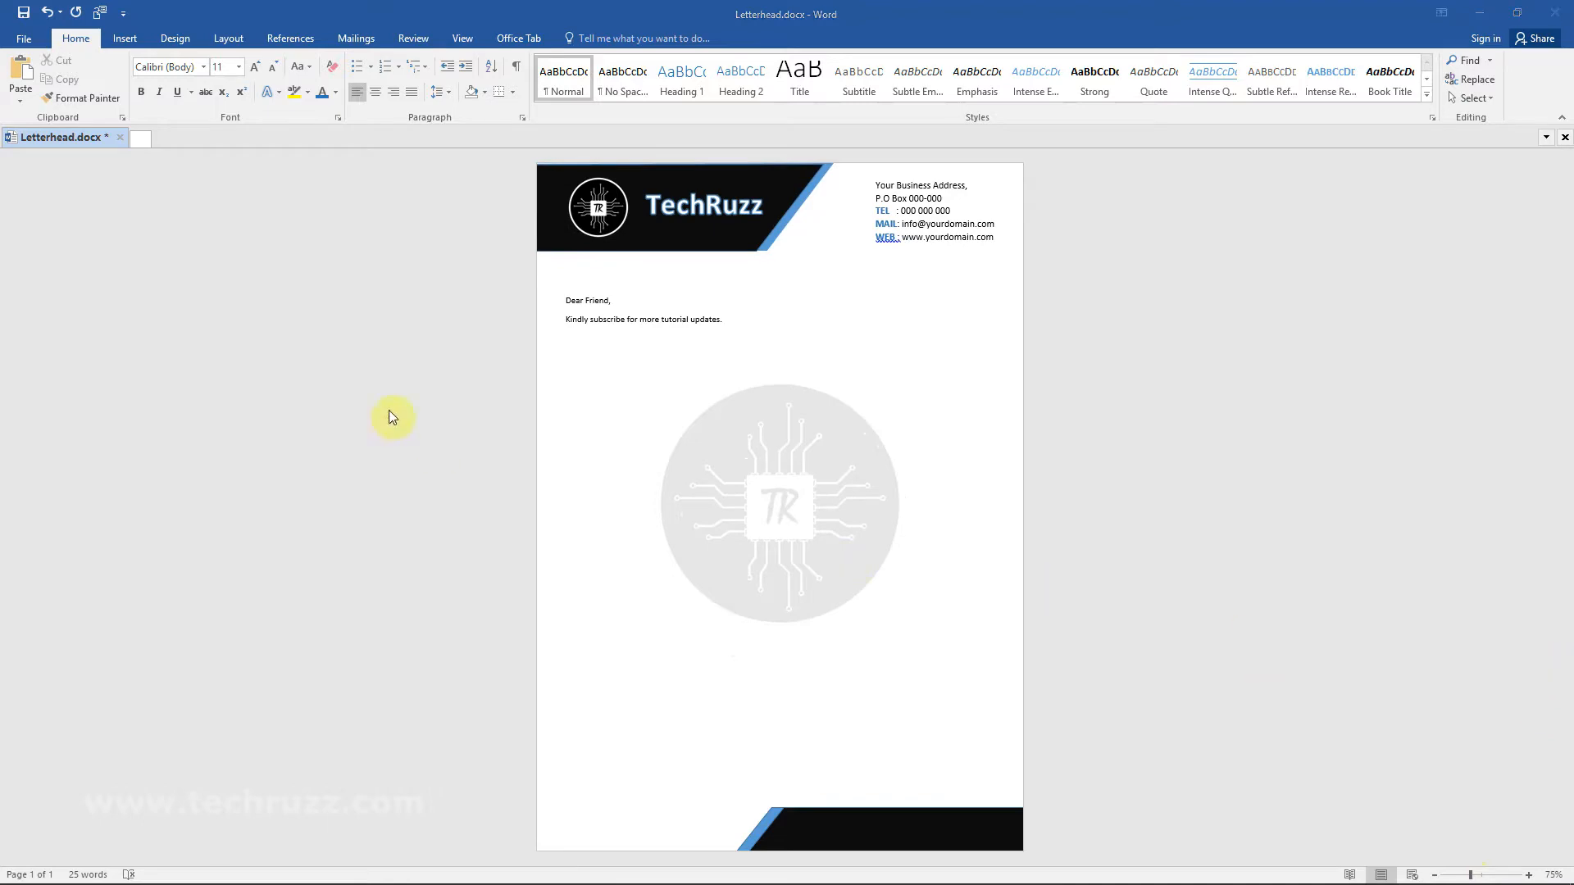
- Create a new blank document
{"action": "left_click", "coordinate": [23, 39]}
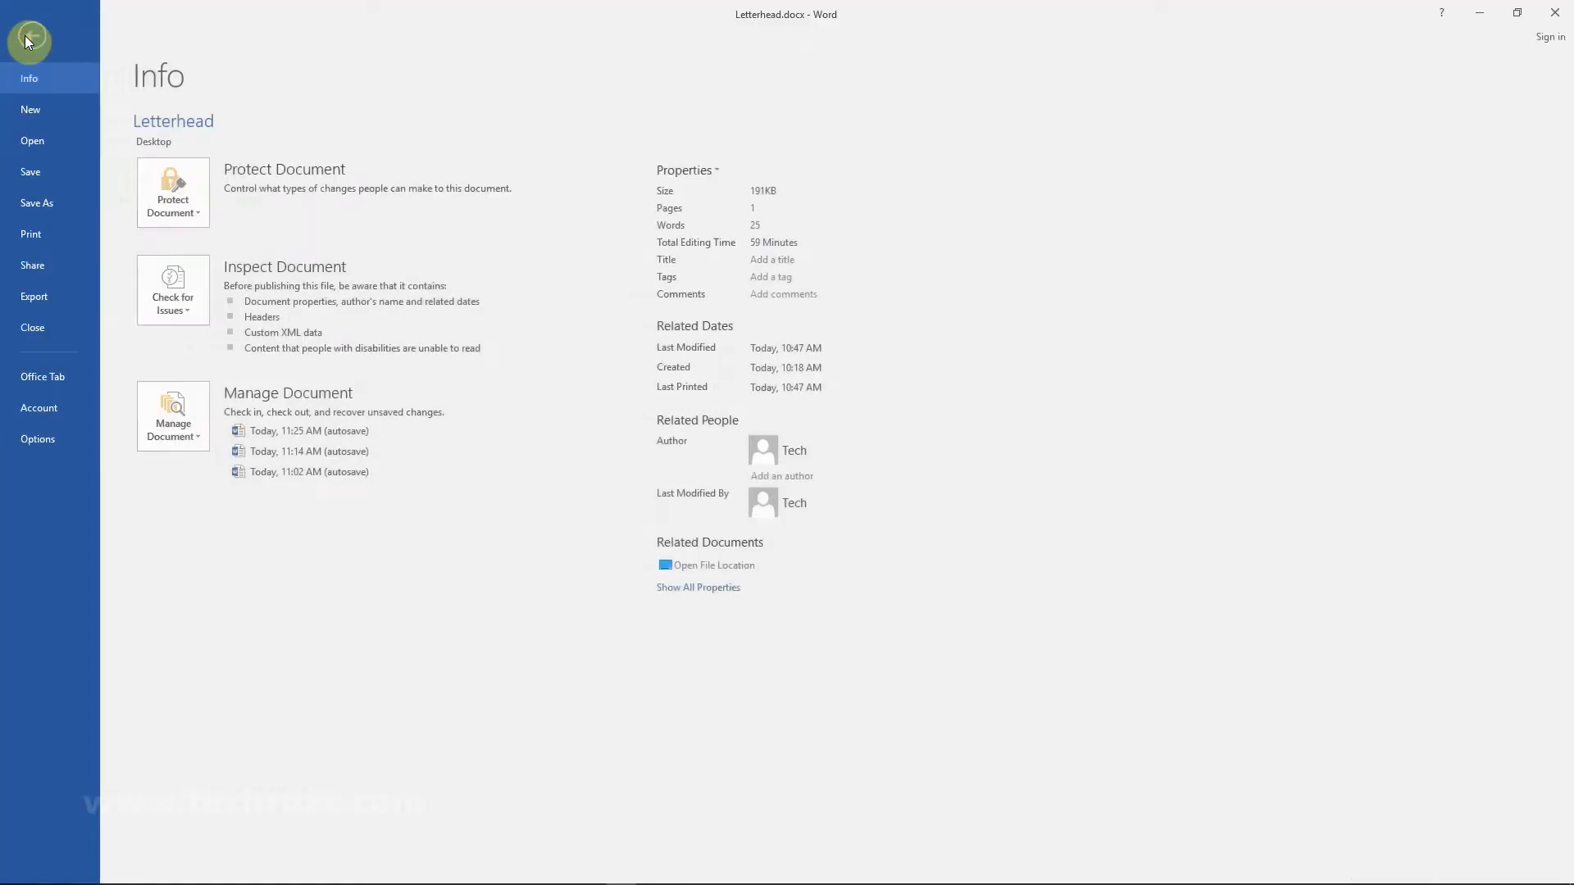
{"action": "left_click", "coordinate": [33, 113]}
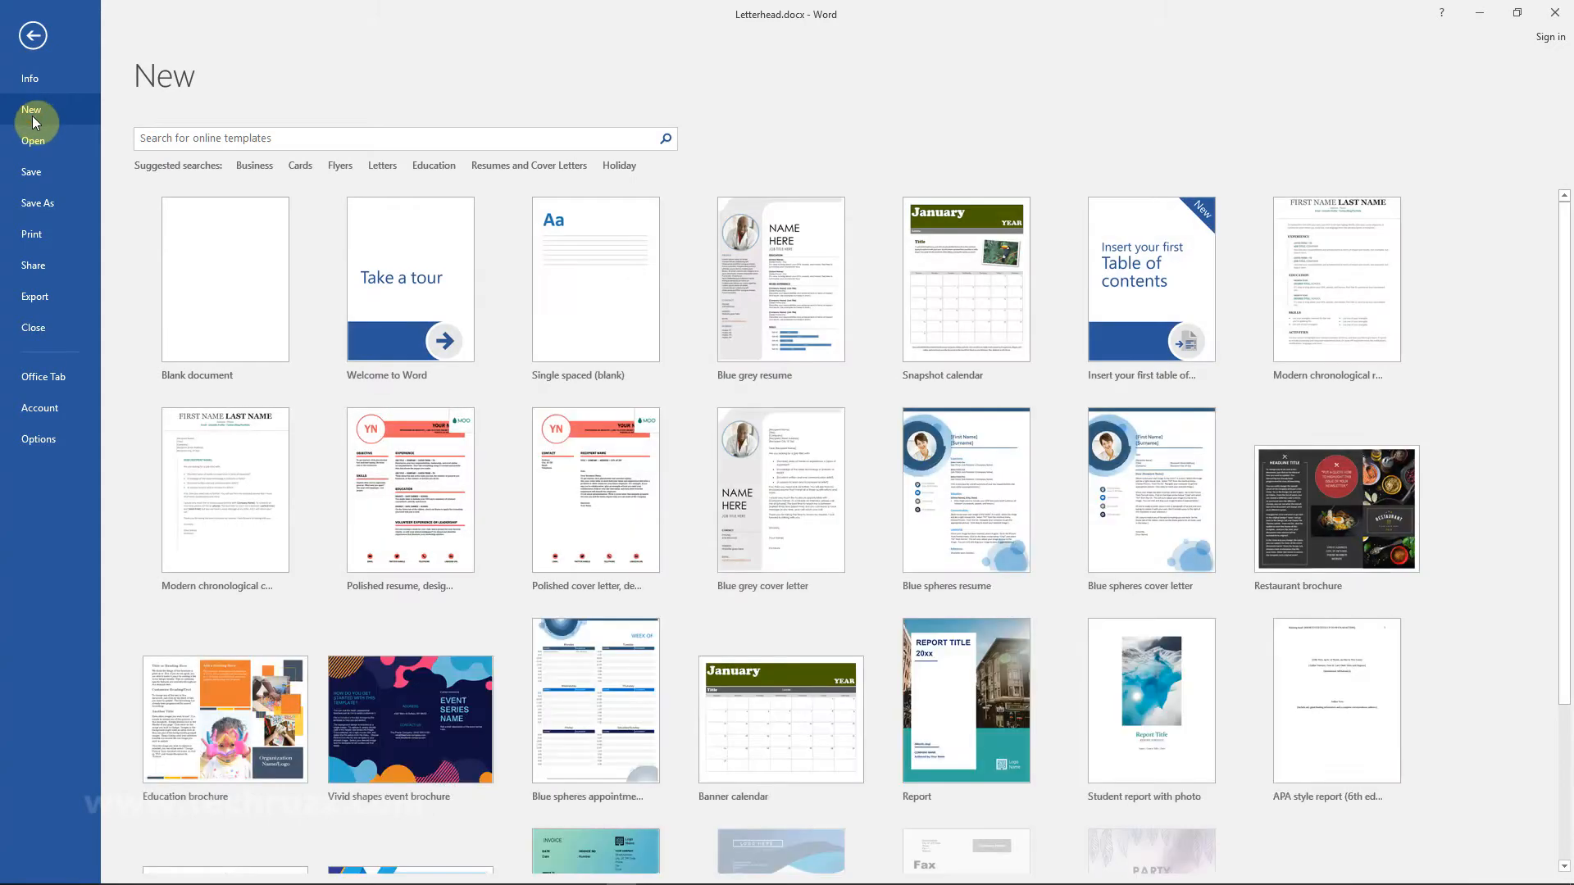
{"action": "left_click", "coordinate": [223, 298]}
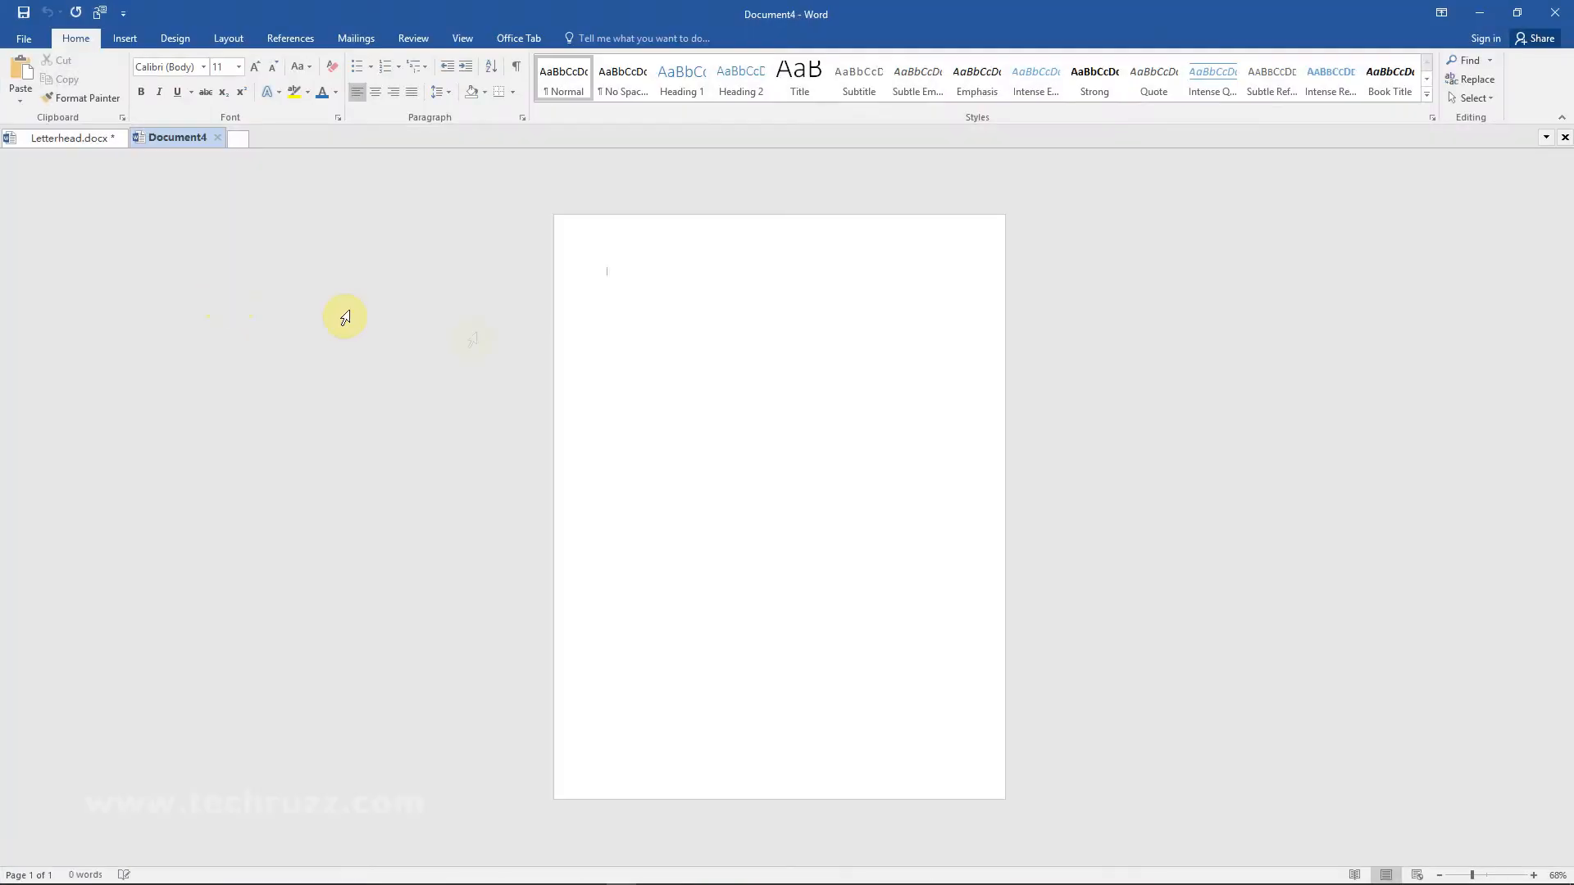
- Change the new document's paper size and apply the Narrow margins preset of 0.5" on all sides
{"action": "left_click", "coordinate": [1484, 876]}
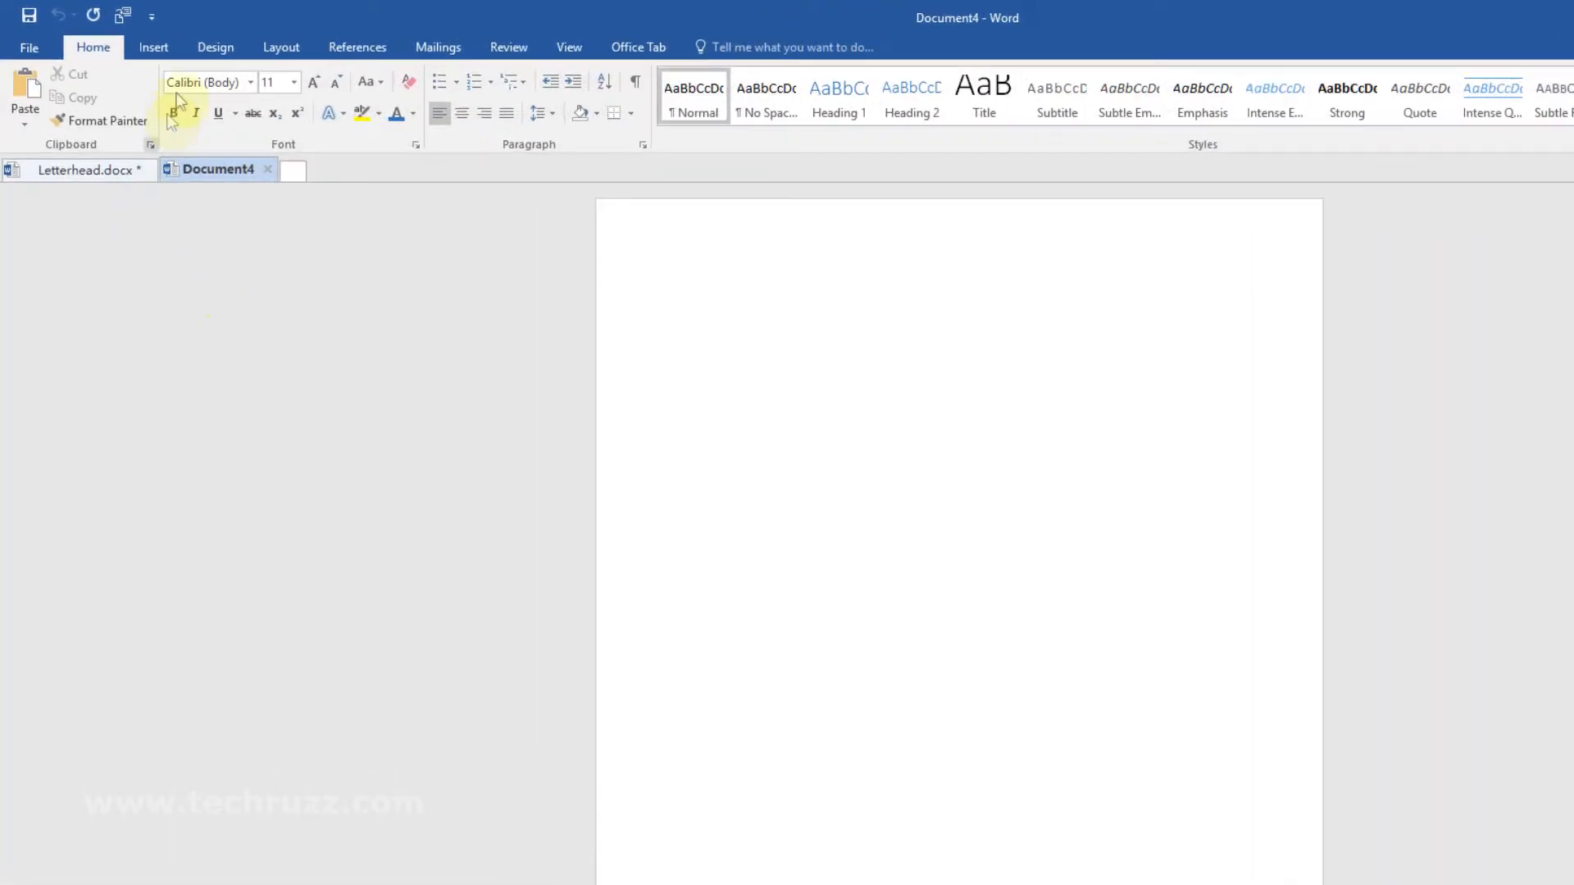
{"action": "left_click", "coordinate": [287, 48]}
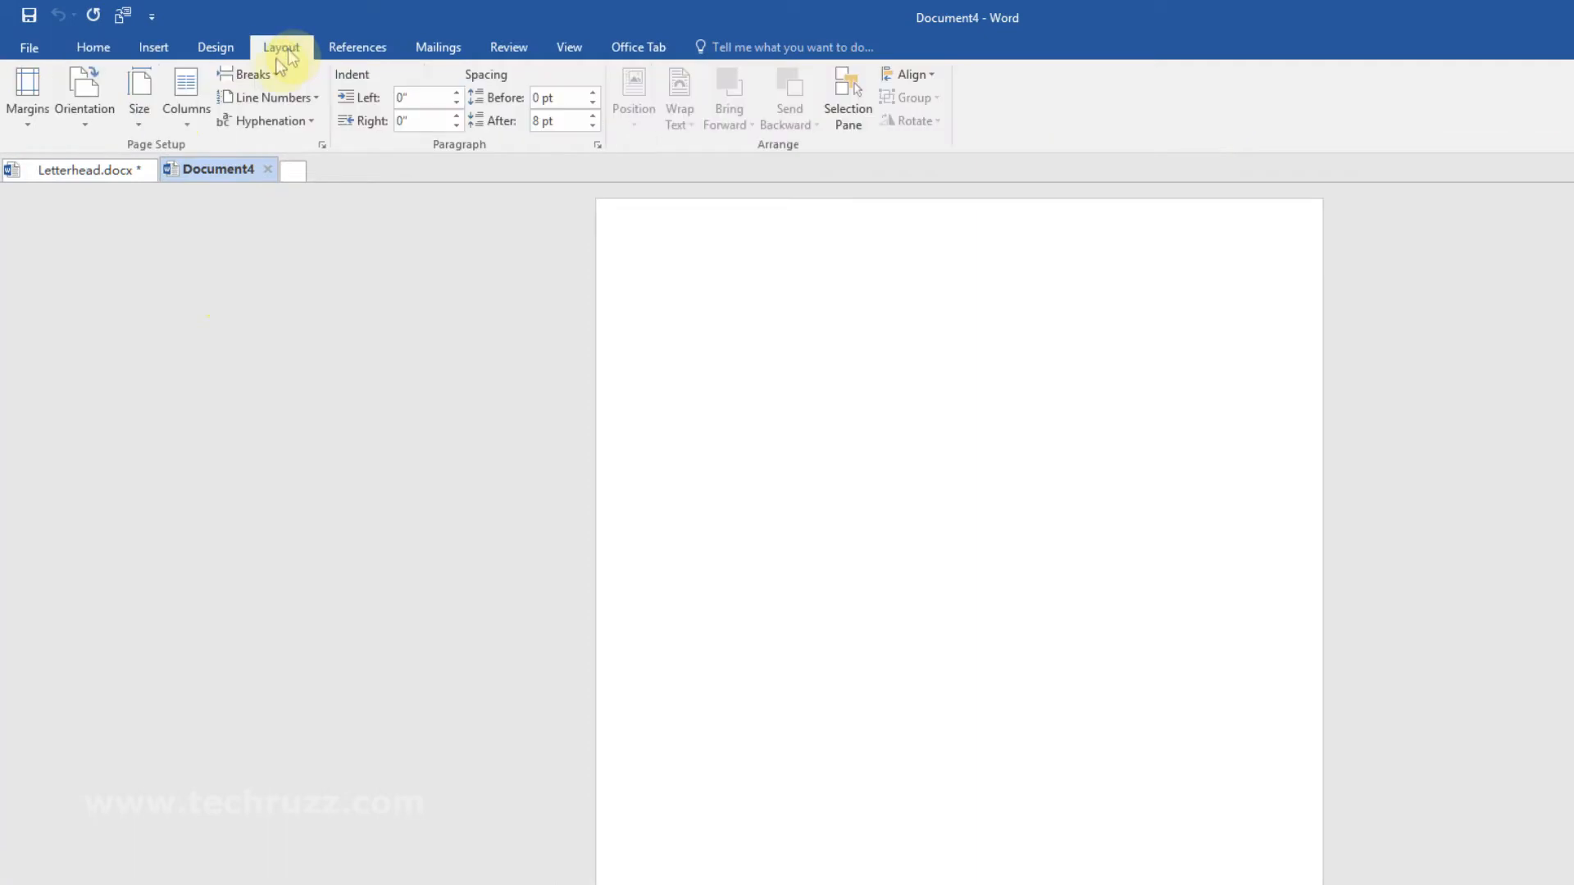
{"action": "left_click", "coordinate": [140, 122]}
{"action": "left_click_drag", "start_coordinate": [355, 316], "coordinate": [362, 173]}
{"action": "left_click", "coordinate": [209, 165]}
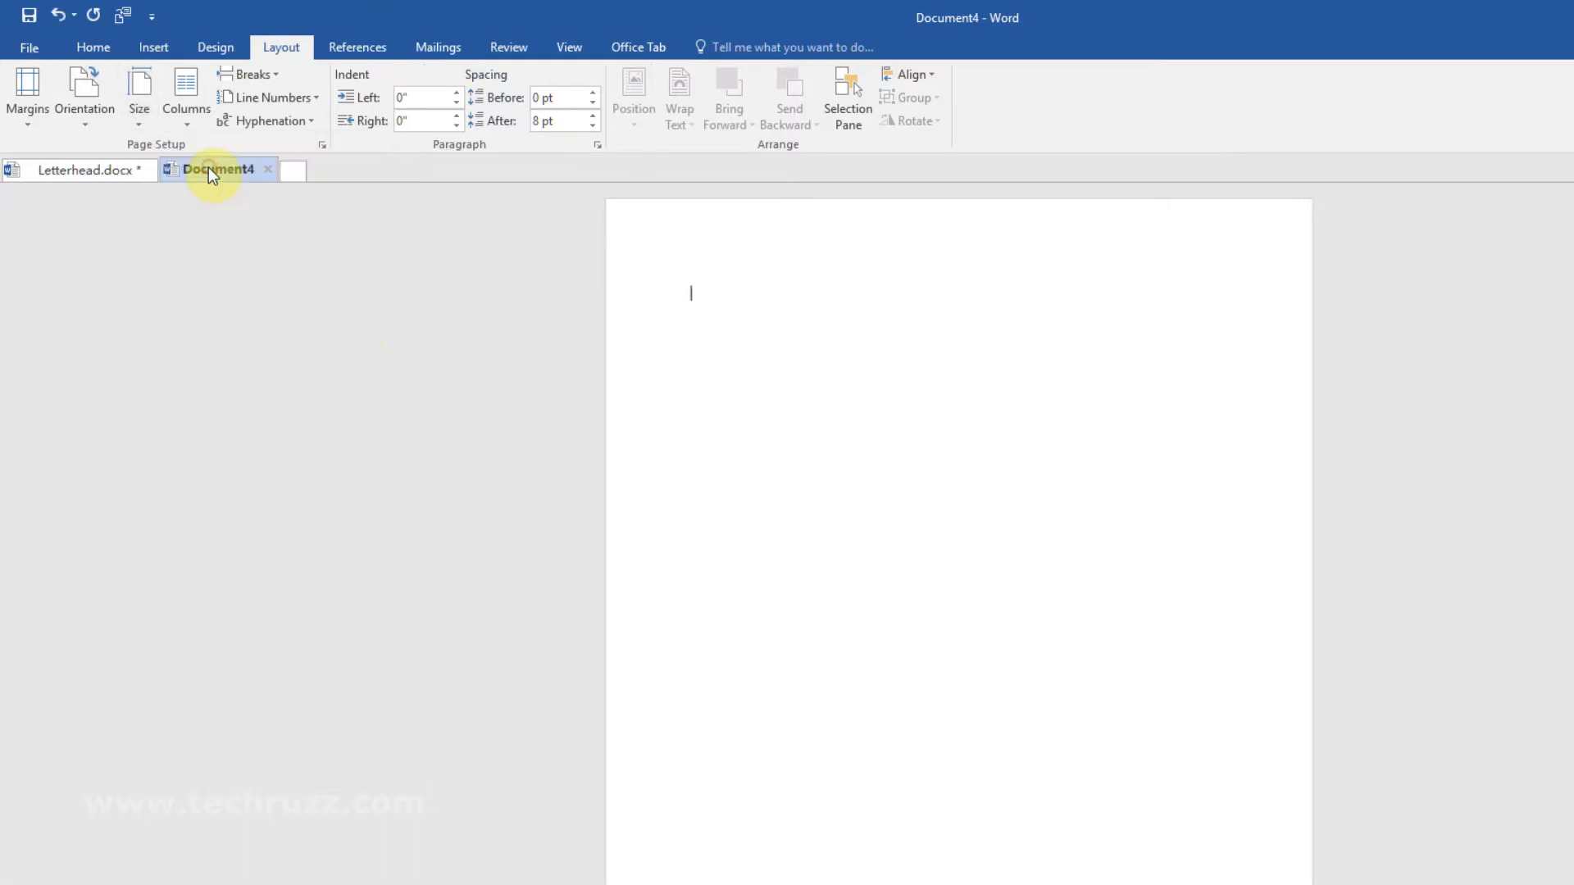
{"action": "left_click", "coordinate": [28, 126]}
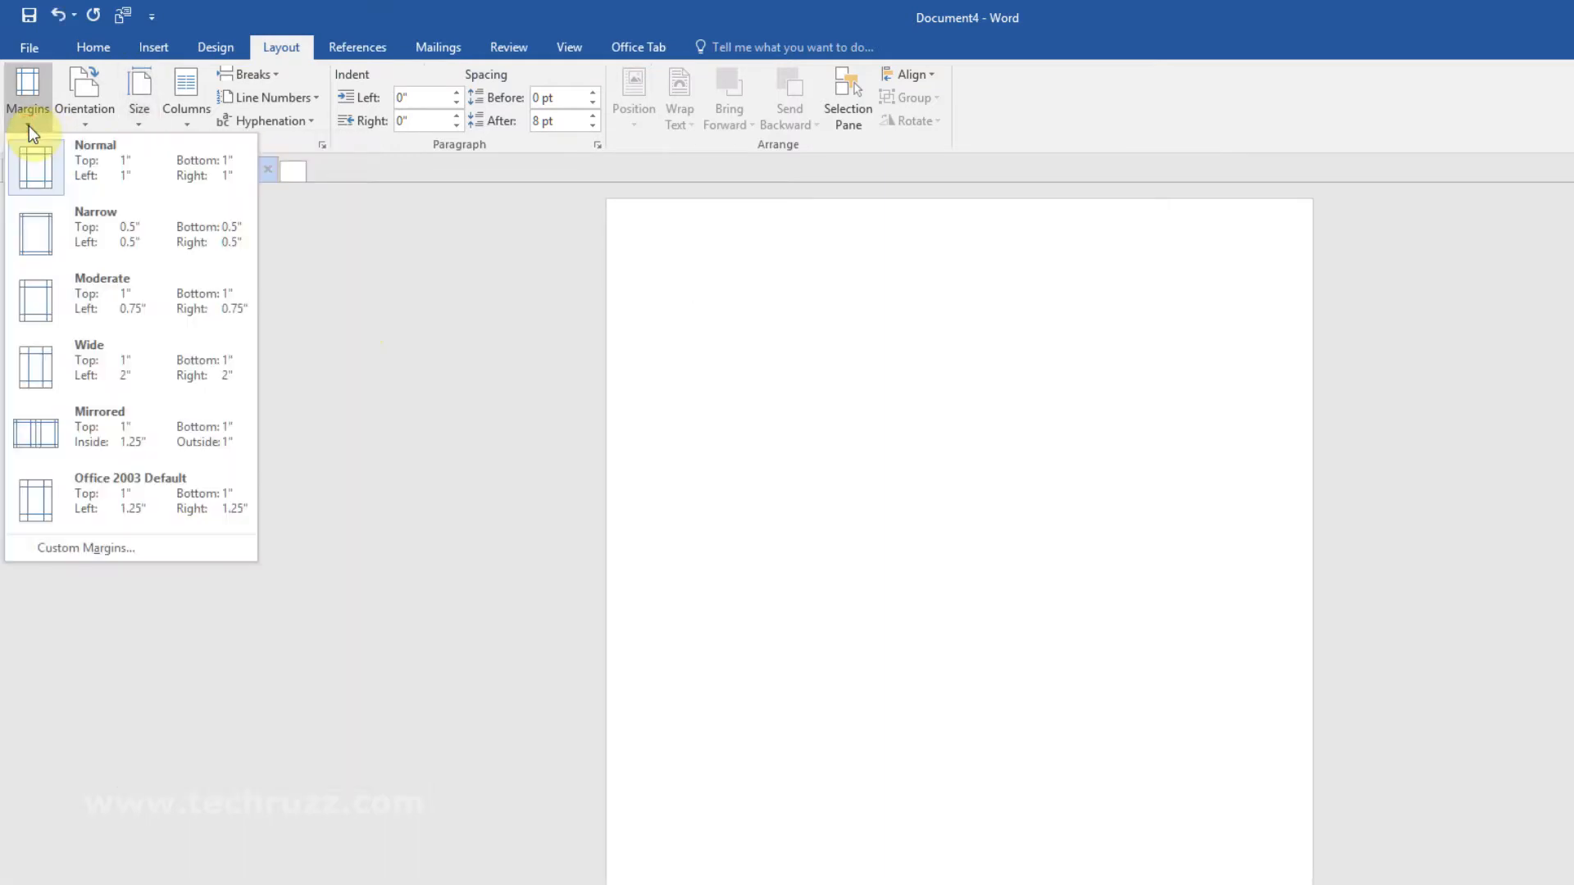
{"action": "left_click", "coordinate": [109, 230]}
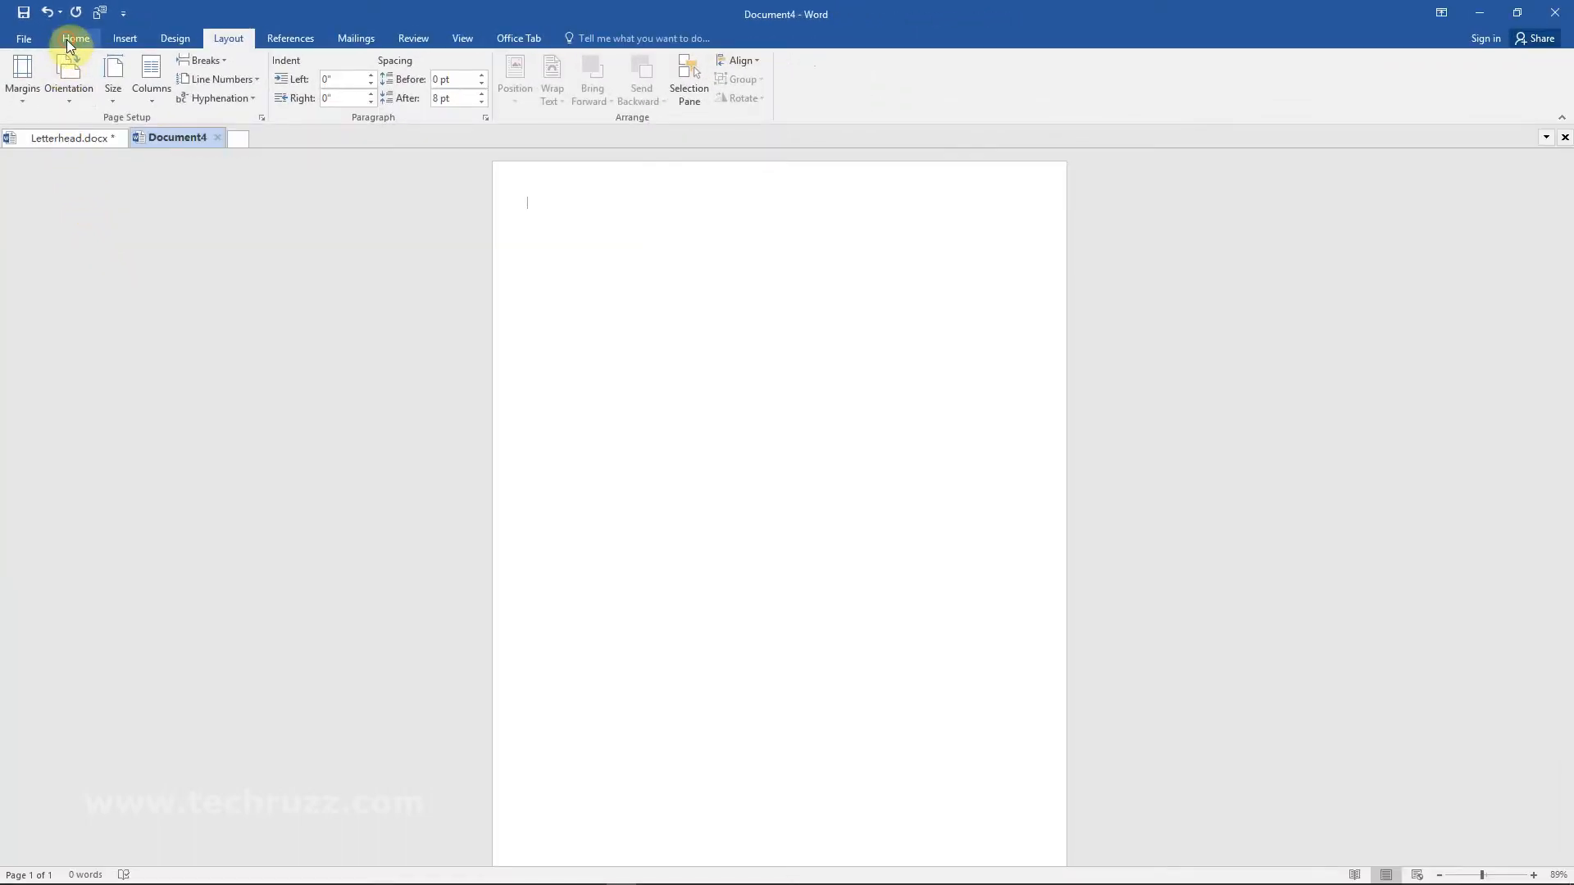
- Draw a parallelogram from the page's upper-left corner across about 60% of the page width as the header banner
{"action": "left_click", "coordinate": [72, 39]}
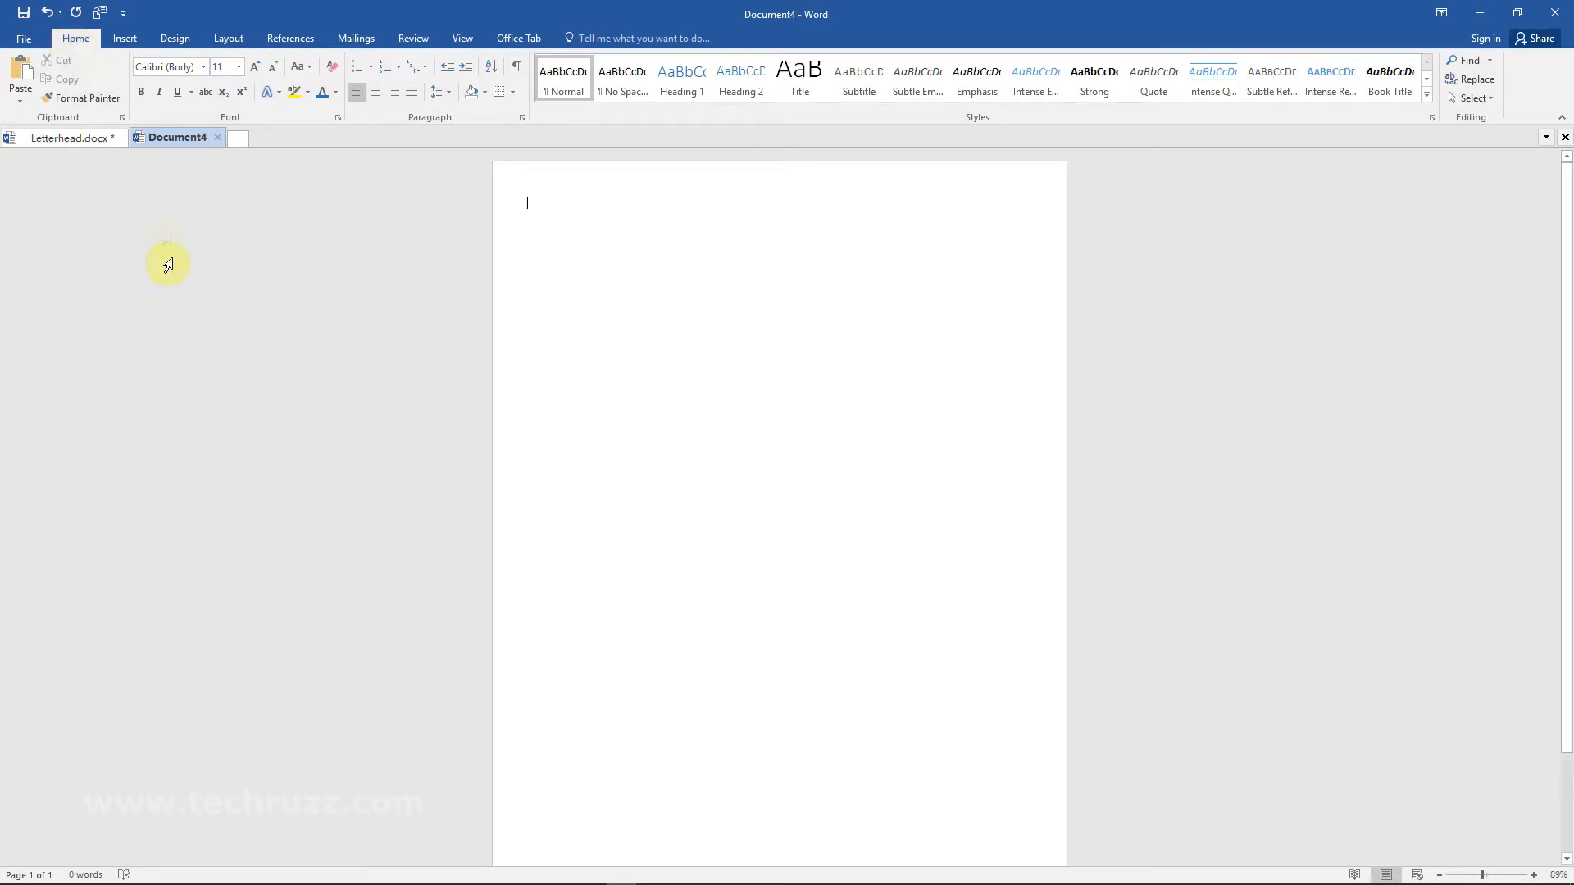
{"action": "left_click", "coordinate": [124, 38]}
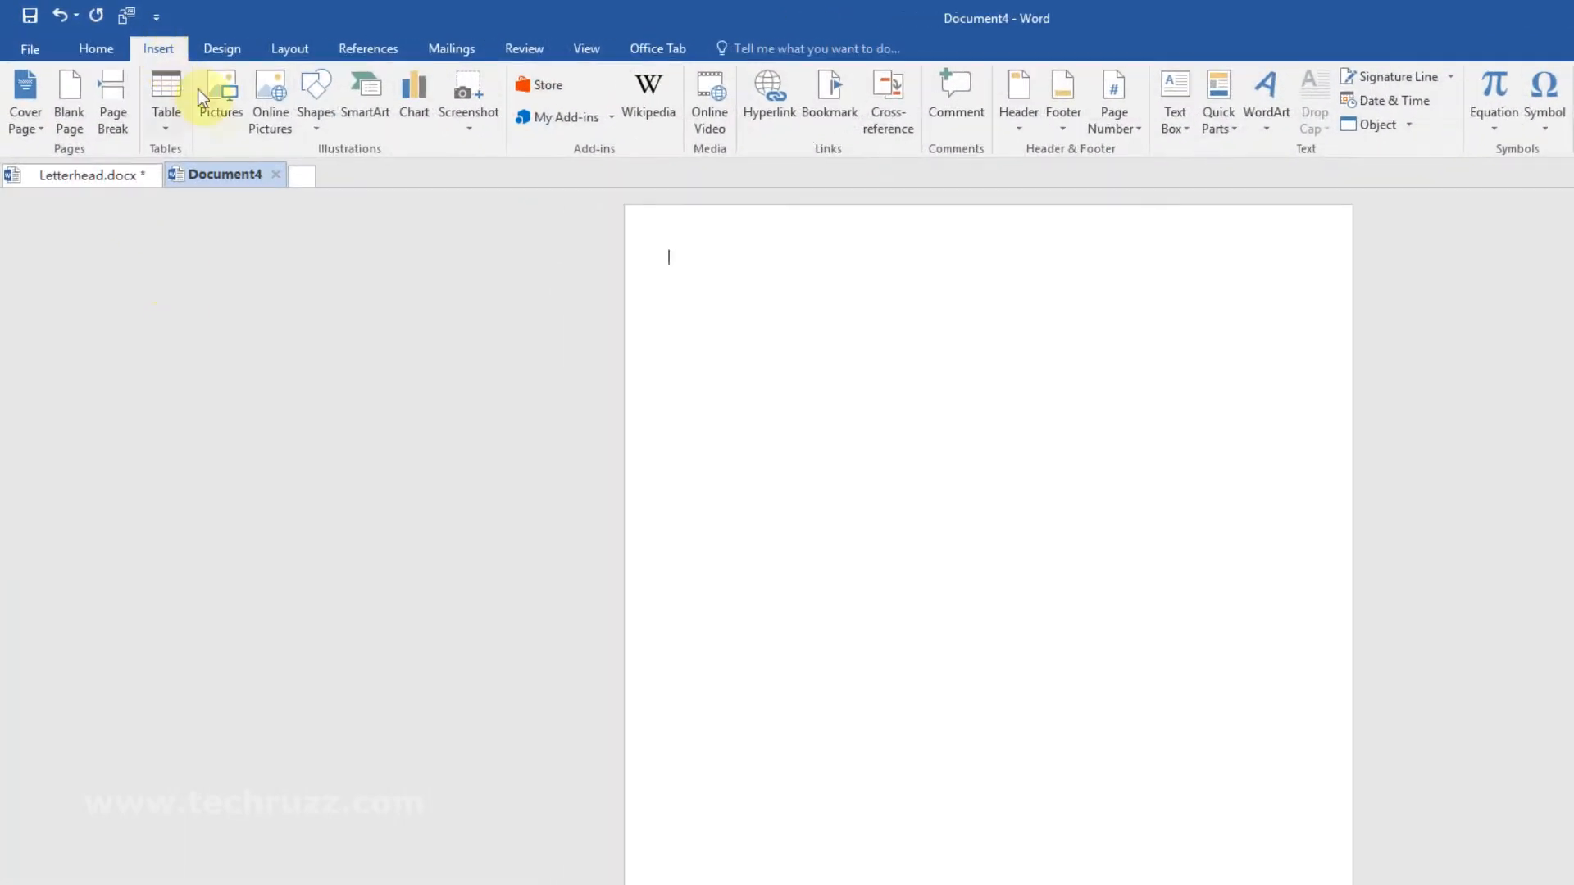
{"action": "left_click", "coordinate": [318, 131]}
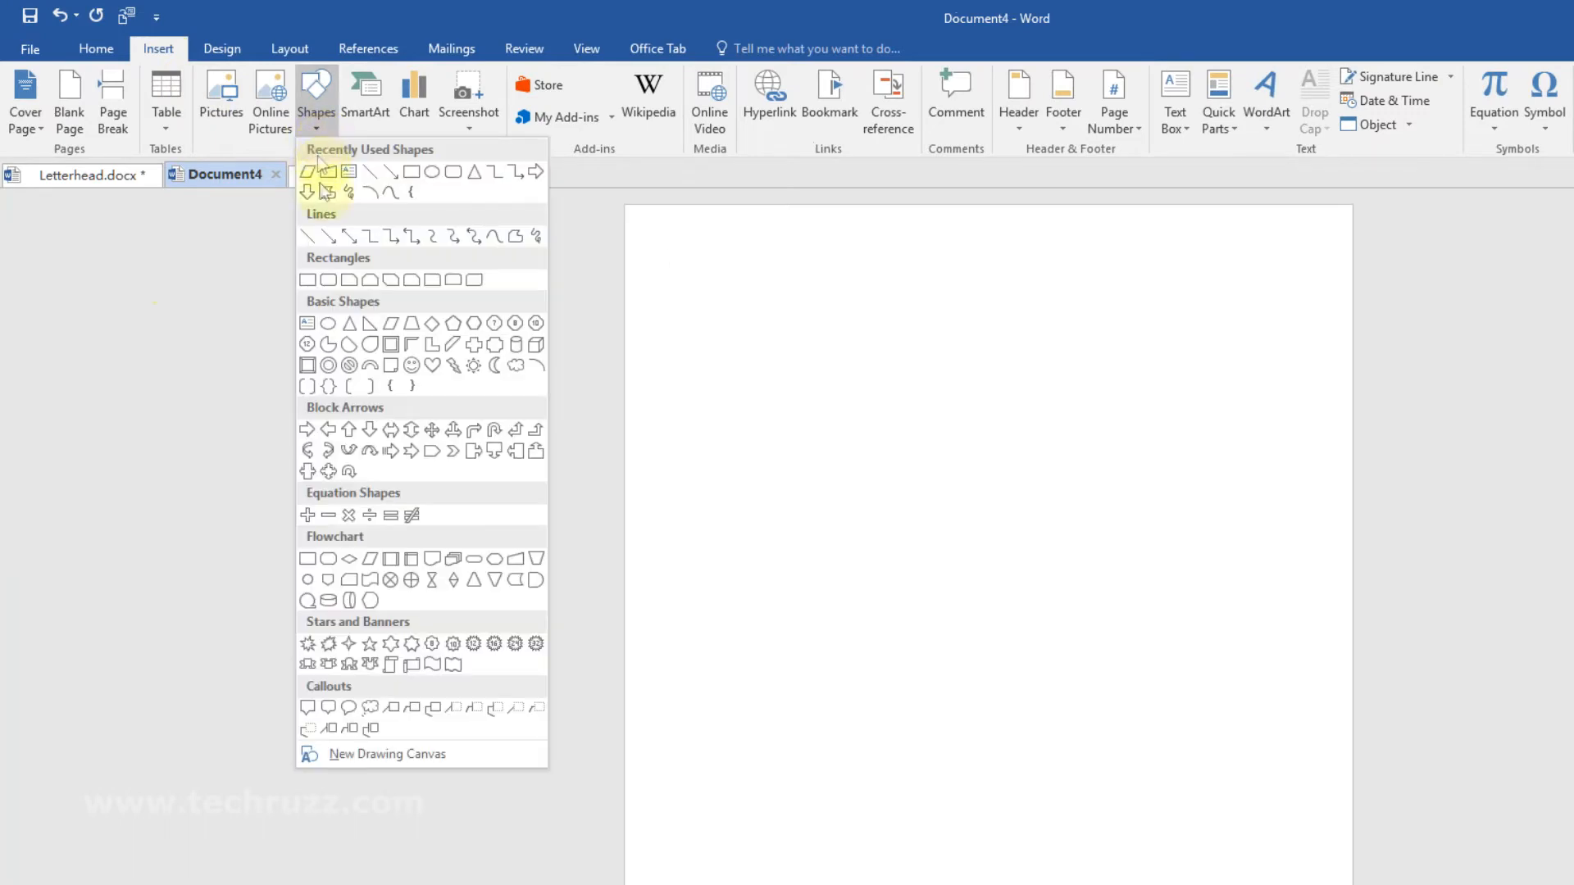
{"action": "left_click", "coordinate": [391, 332]}
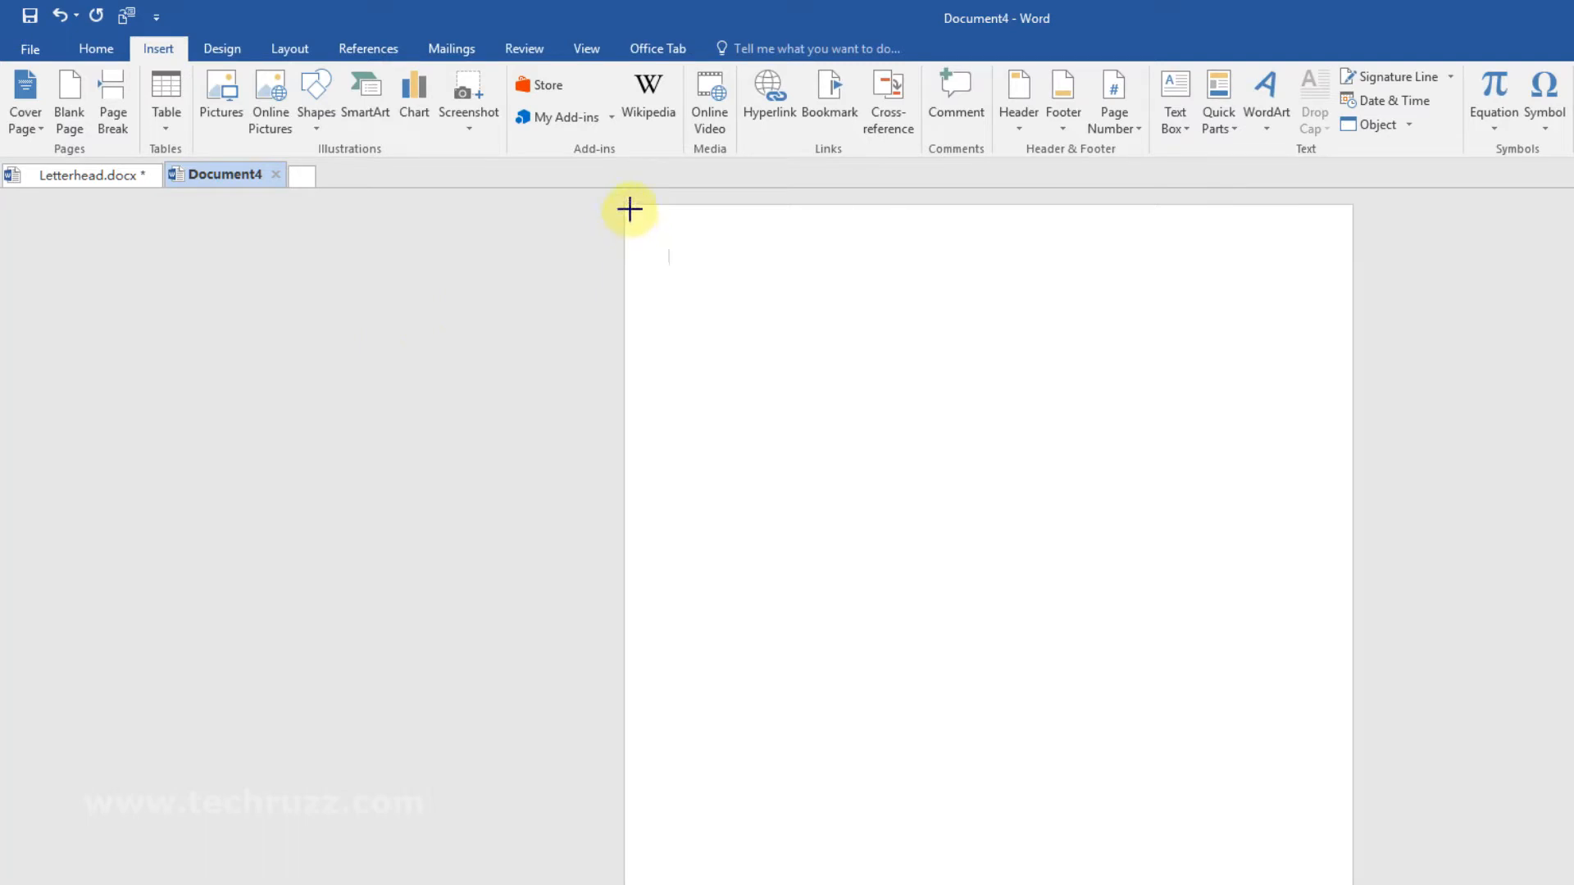
{"action": "mouse_move", "coordinate": [629, 211]}
{"action": "left_mouse_down"}
{"action": "mouse_move", "coordinate": [731, 303]}
{"action": "mouse_move", "coordinate": [1068, 344]}
{"action": "left_mouse_up"}
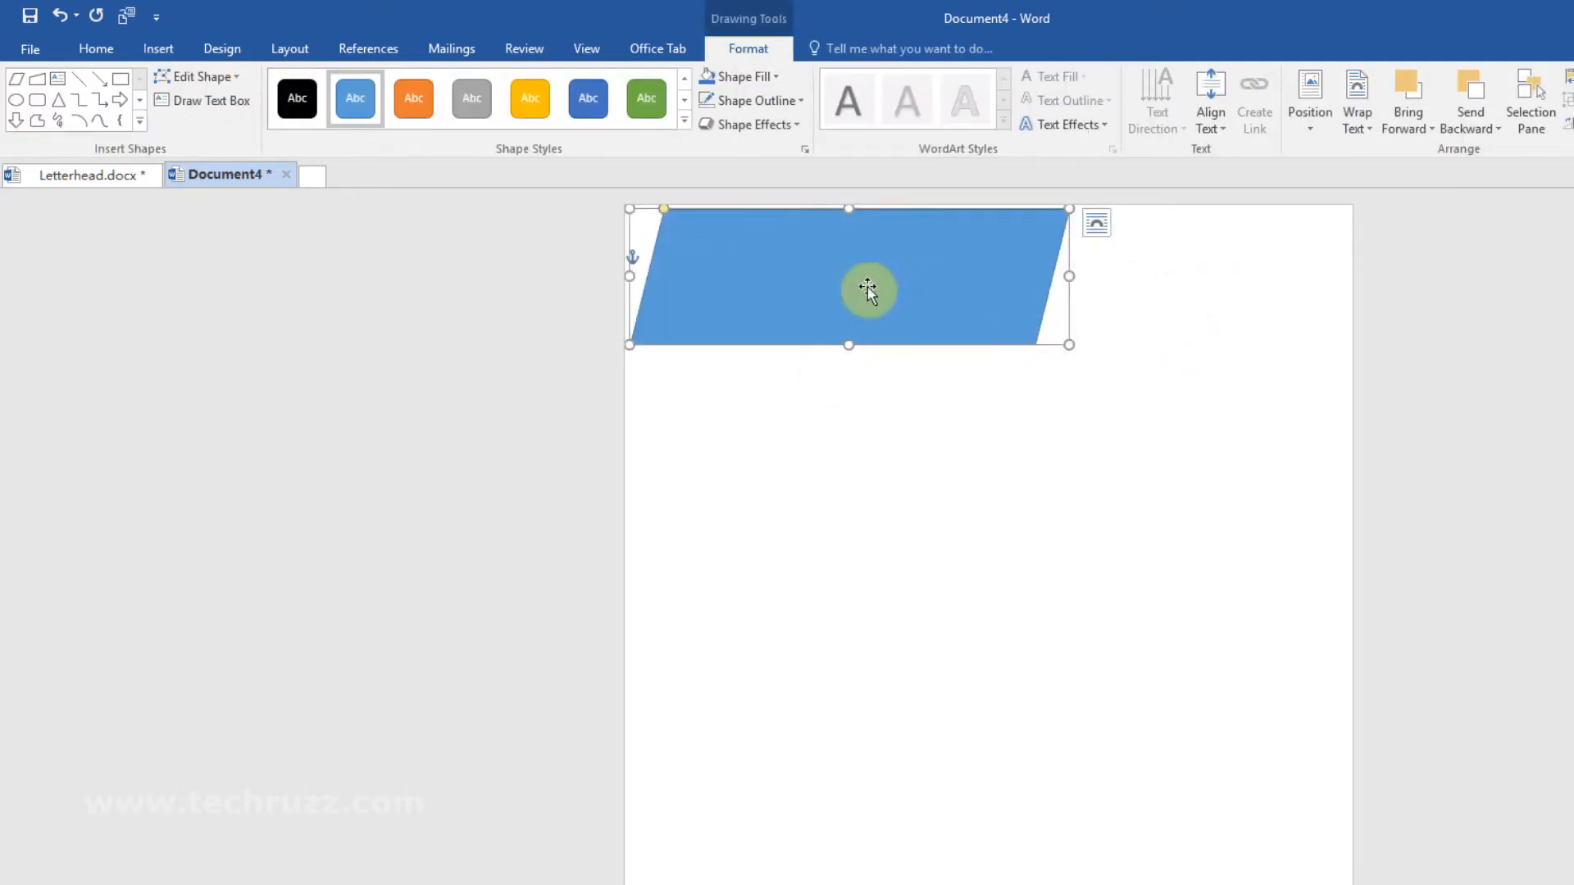
- Edit the parallelogram's points to square its left end and steepen the inward slant of its right end, and align it flush with the page's upper-left corner
{"action": "left_click", "coordinate": [234, 75]}
{"action": "left_click", "coordinate": [205, 129]}
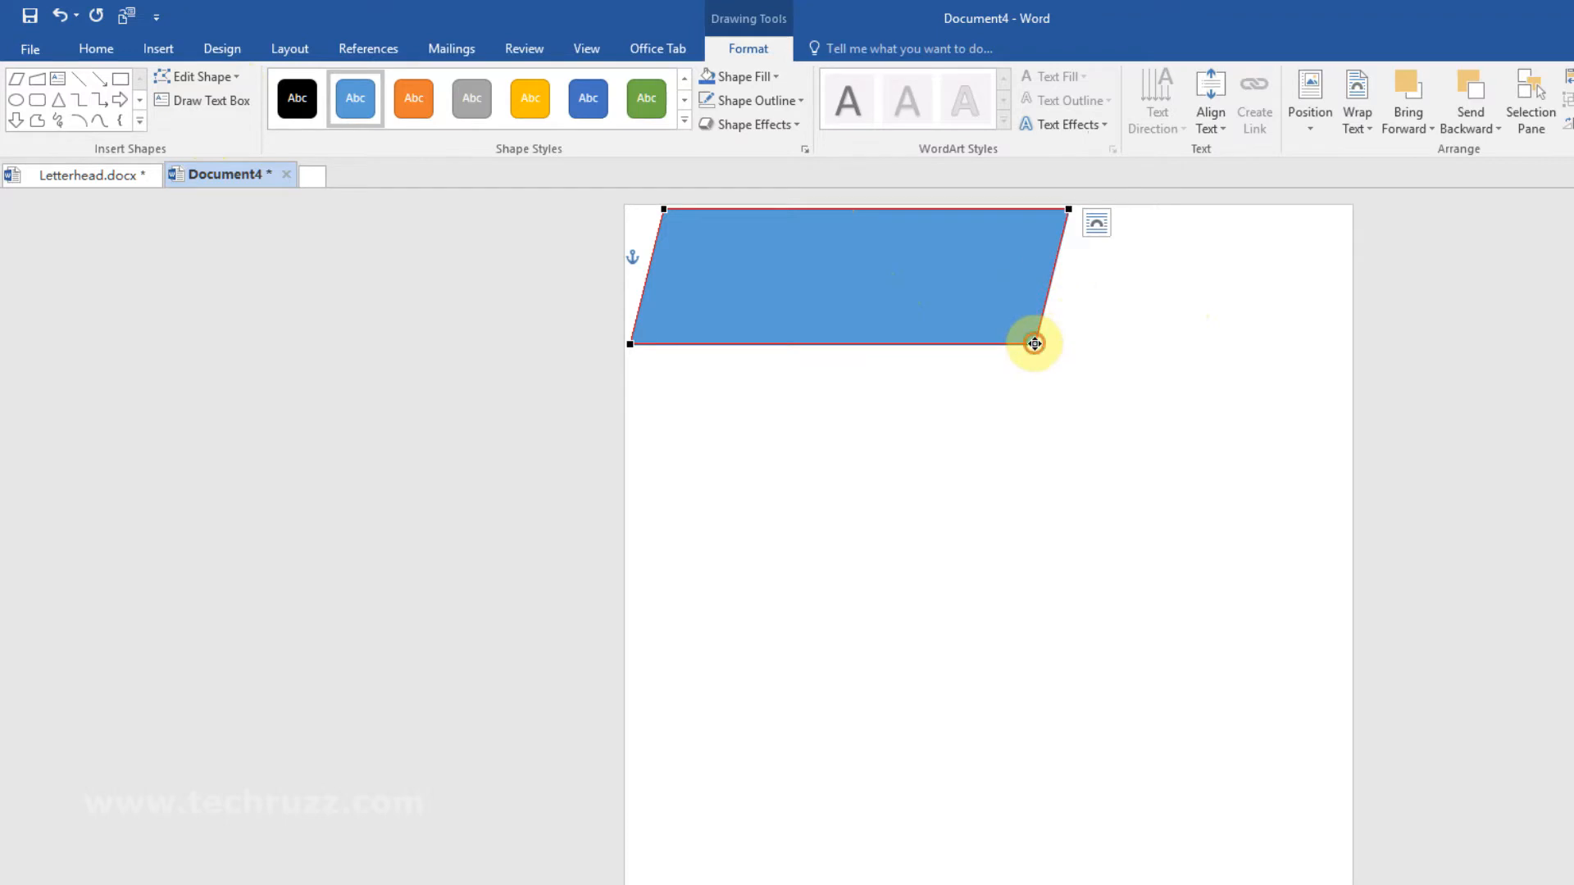
{"action": "left_click_drag", "start_coordinate": [1035, 343], "coordinate": [975, 342]}
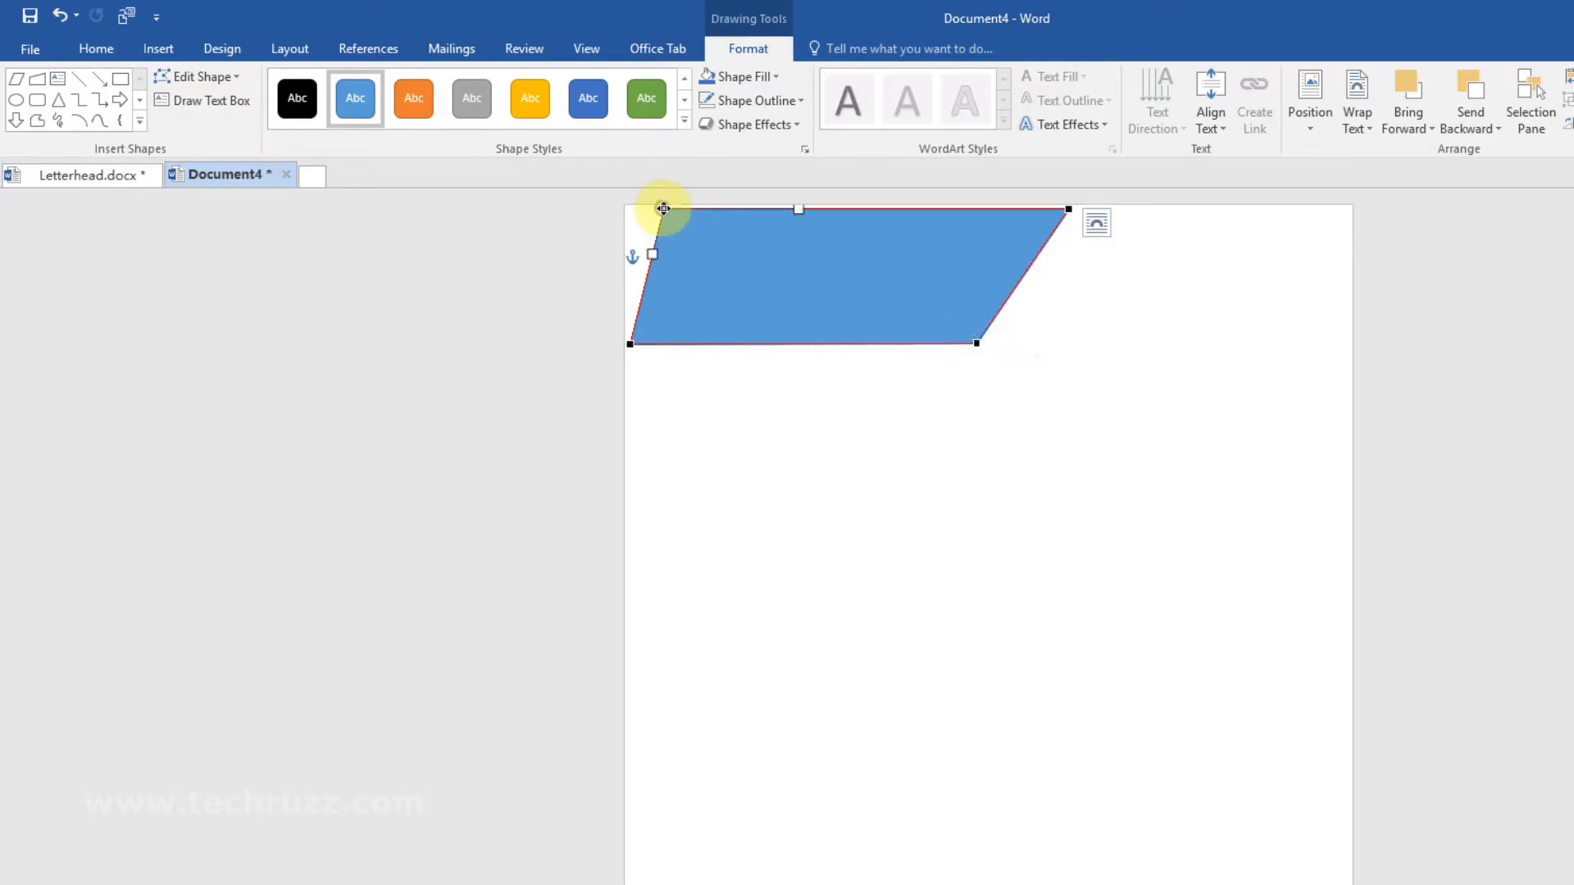
{"action": "left_click_drag", "start_coordinate": [664, 211], "coordinate": [629, 208]}
{"action": "left_click_drag", "start_coordinate": [822, 284], "coordinate": [810, 274]}
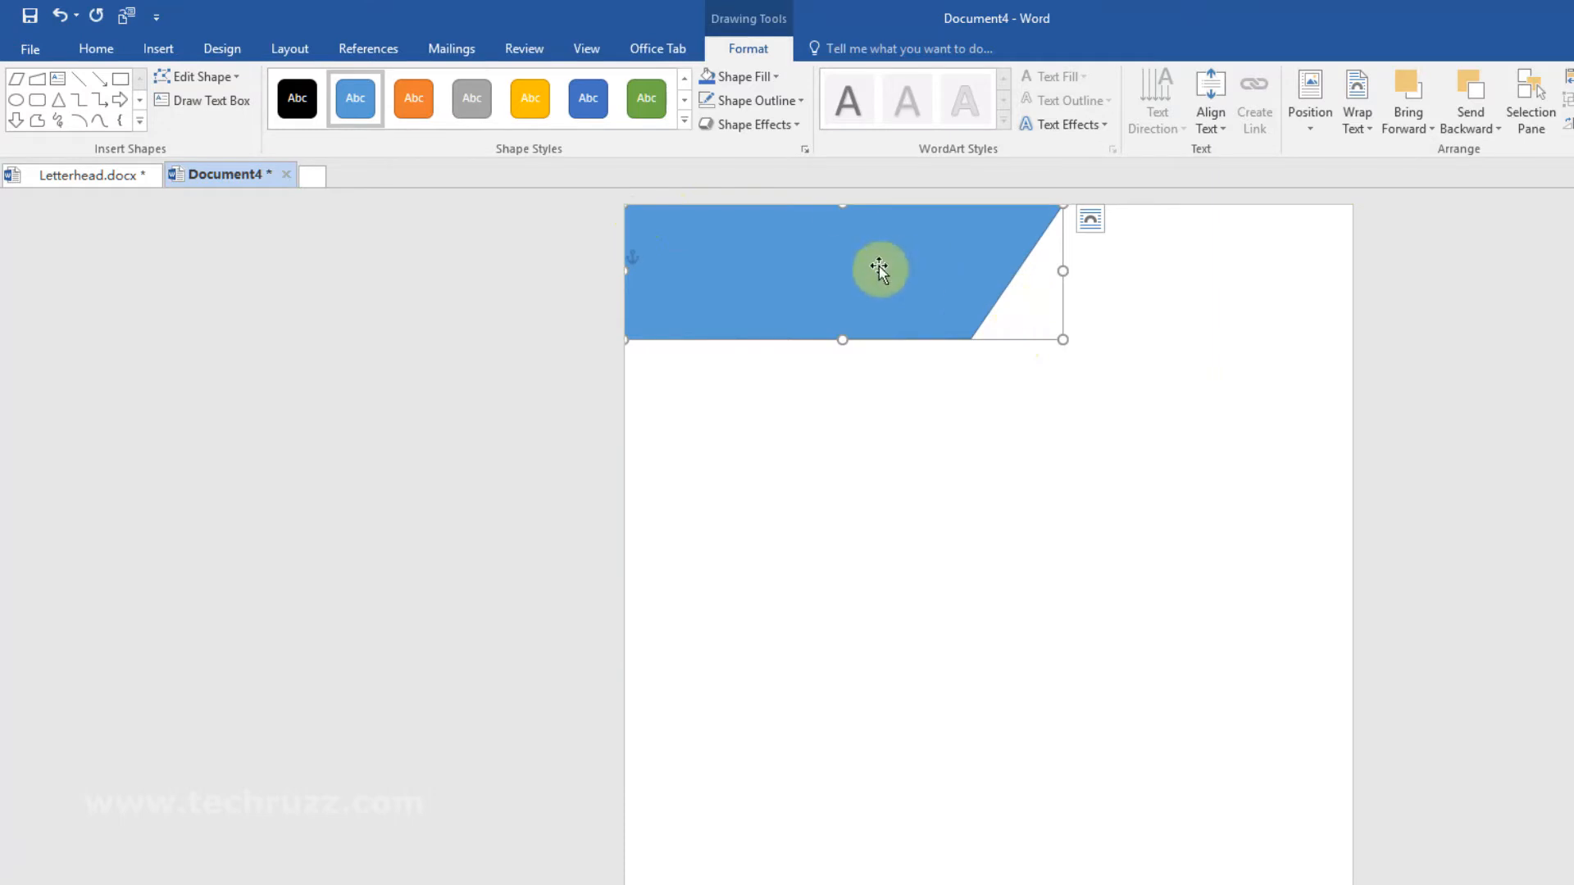
- Remove the banner shape's outline and fill it with black
{"action": "left_click", "coordinate": [801, 101]}
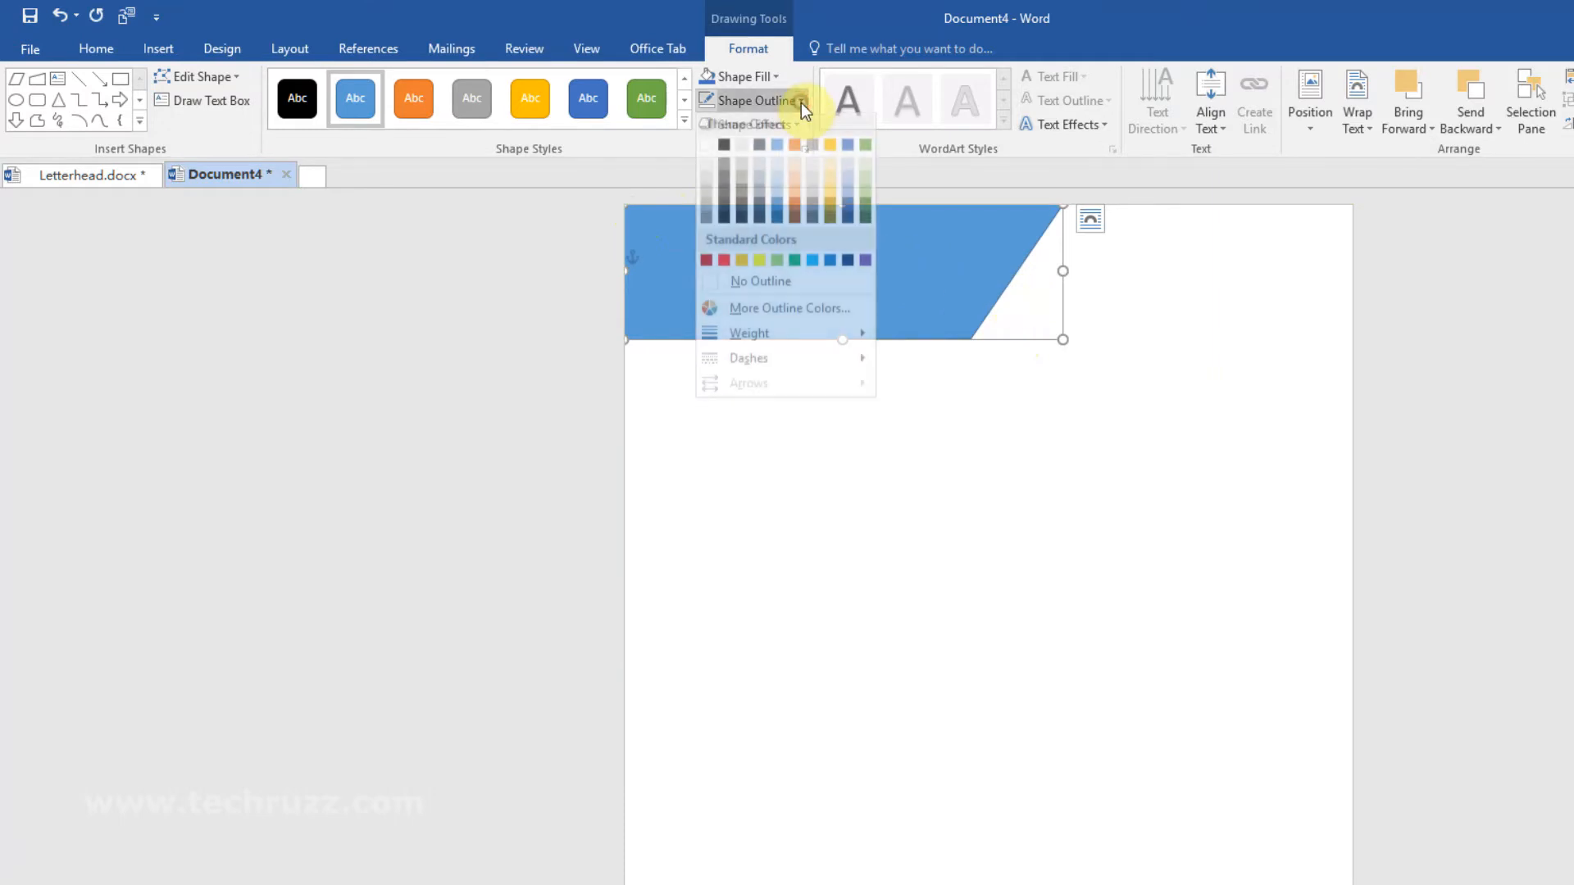
{"action": "left_click", "coordinate": [755, 284]}
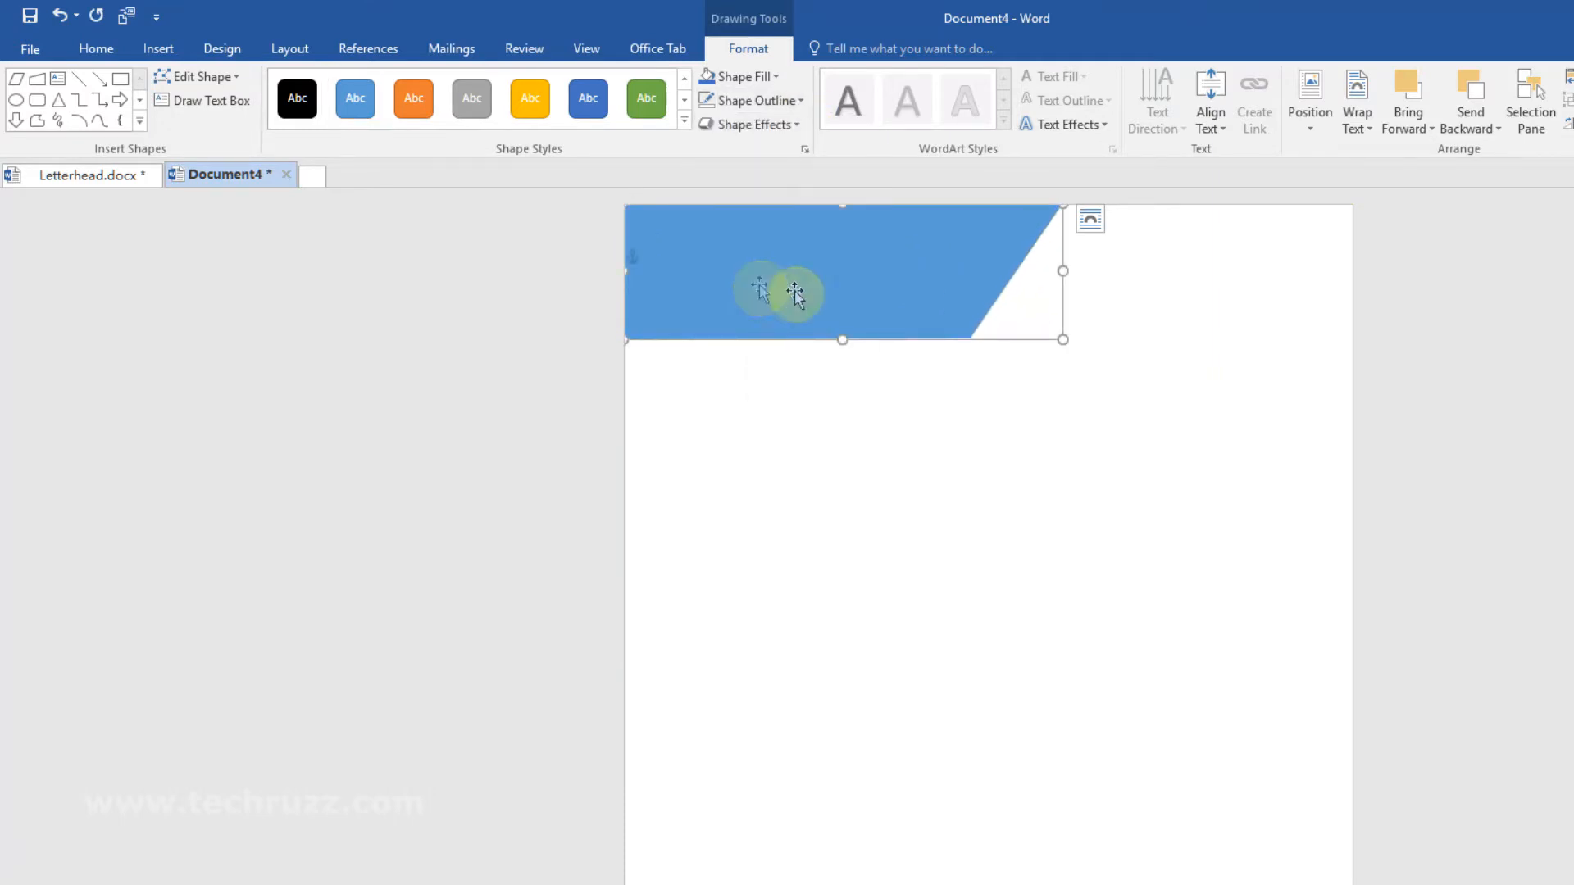
{"action": "left_click", "coordinate": [779, 78]}
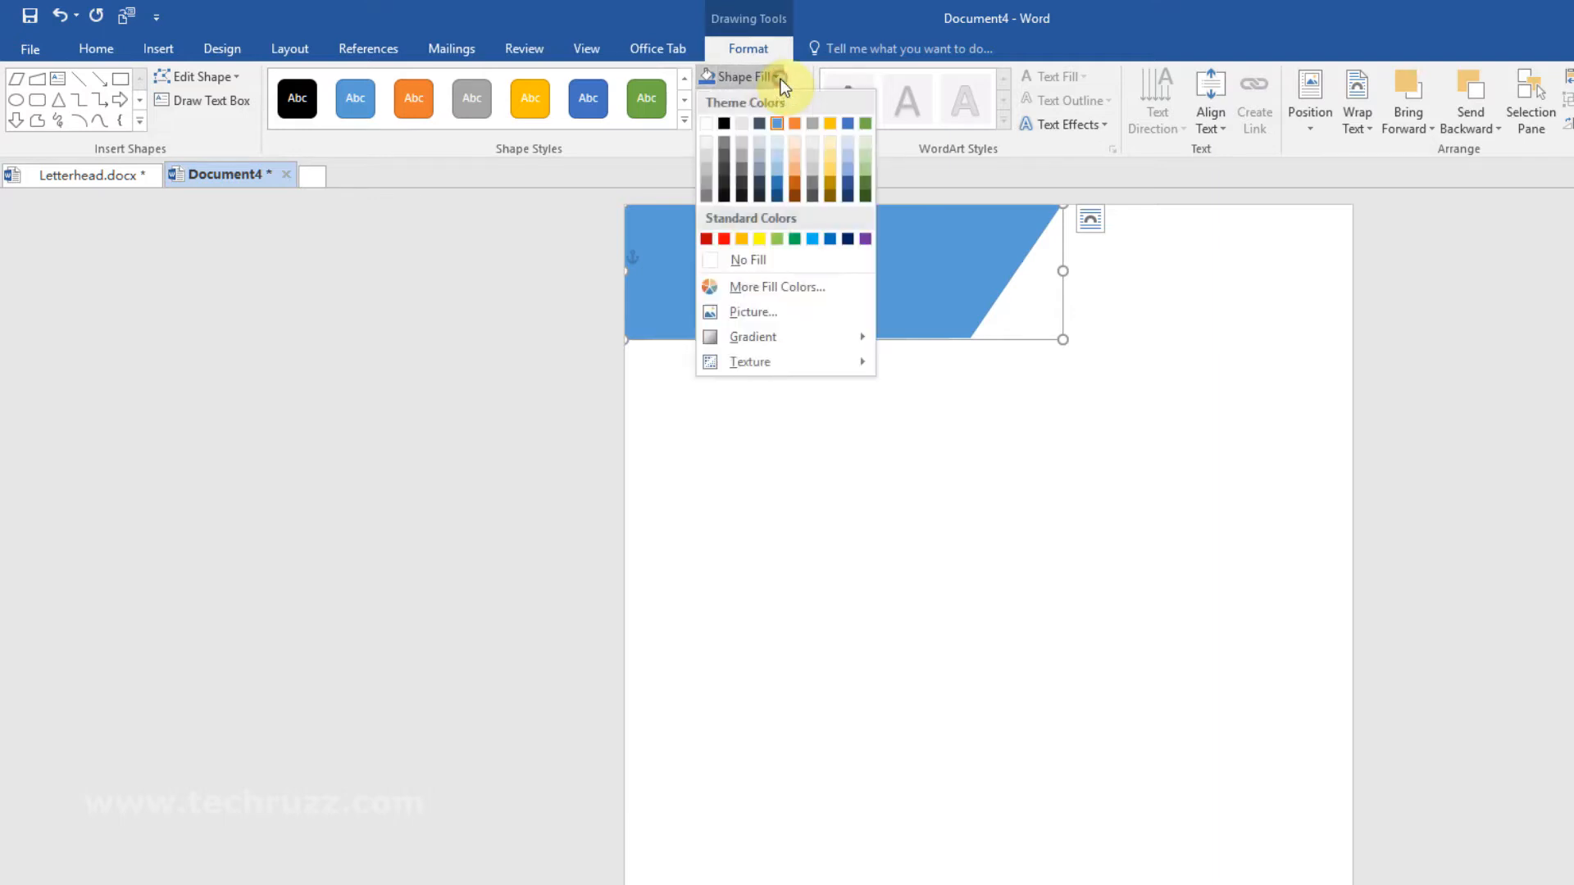
{"action": "left_click", "coordinate": [725, 124]}
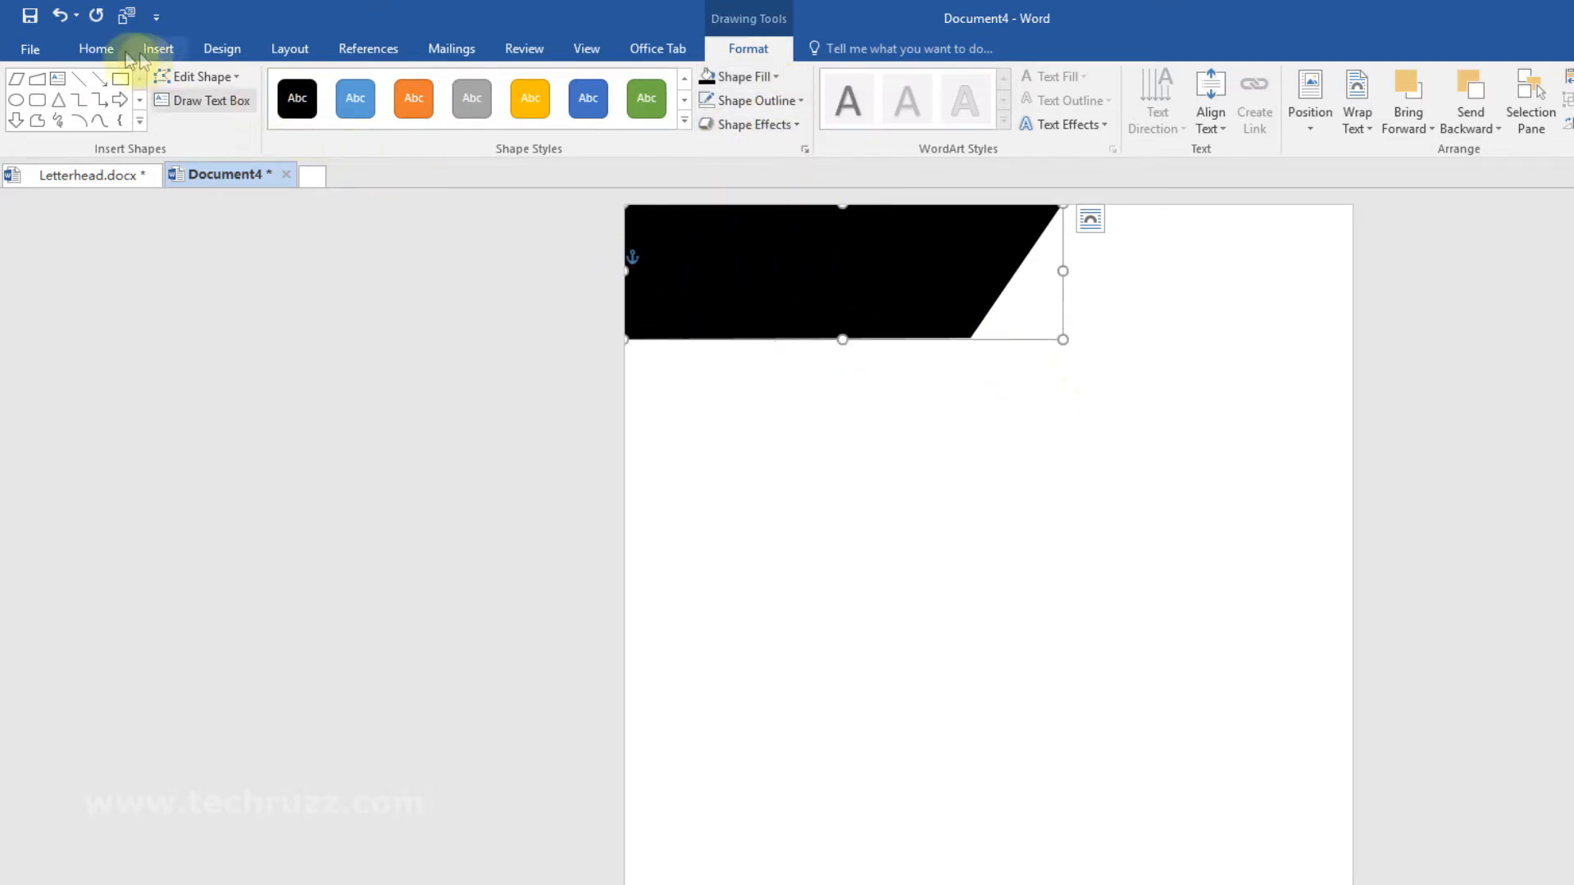
- Duplicate the black banner shape and fill the copy with the darker blue theme color
{"action": "left_click", "coordinate": [96, 50]}
{"action": "left_click", "coordinate": [85, 100]}
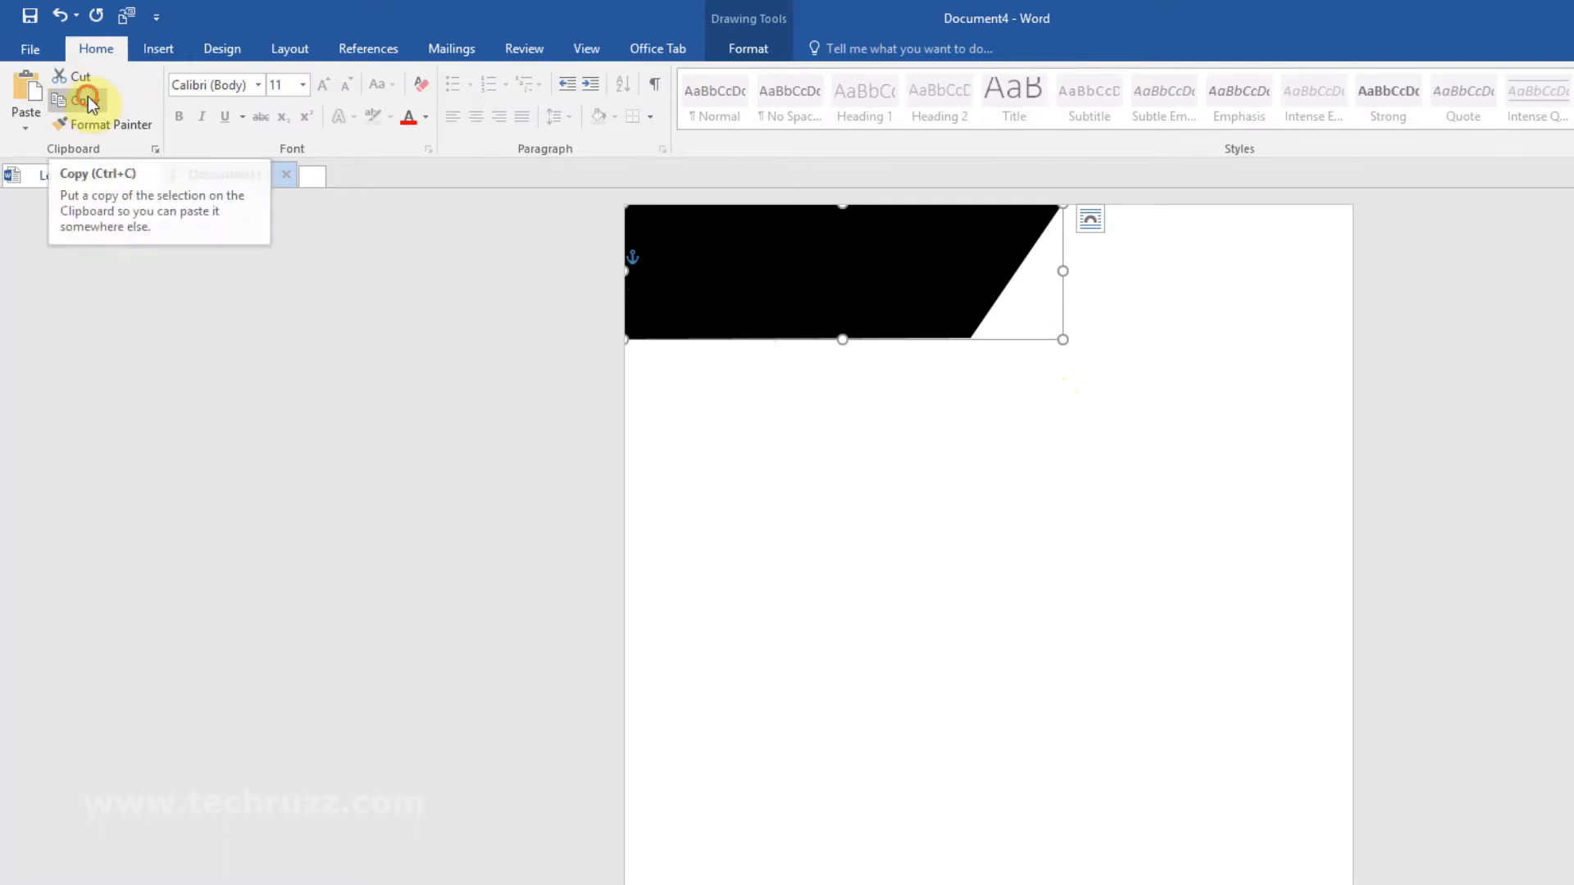
{"action": "left_click", "coordinate": [25, 93]}
{"action": "left_click", "coordinate": [839, 268]}
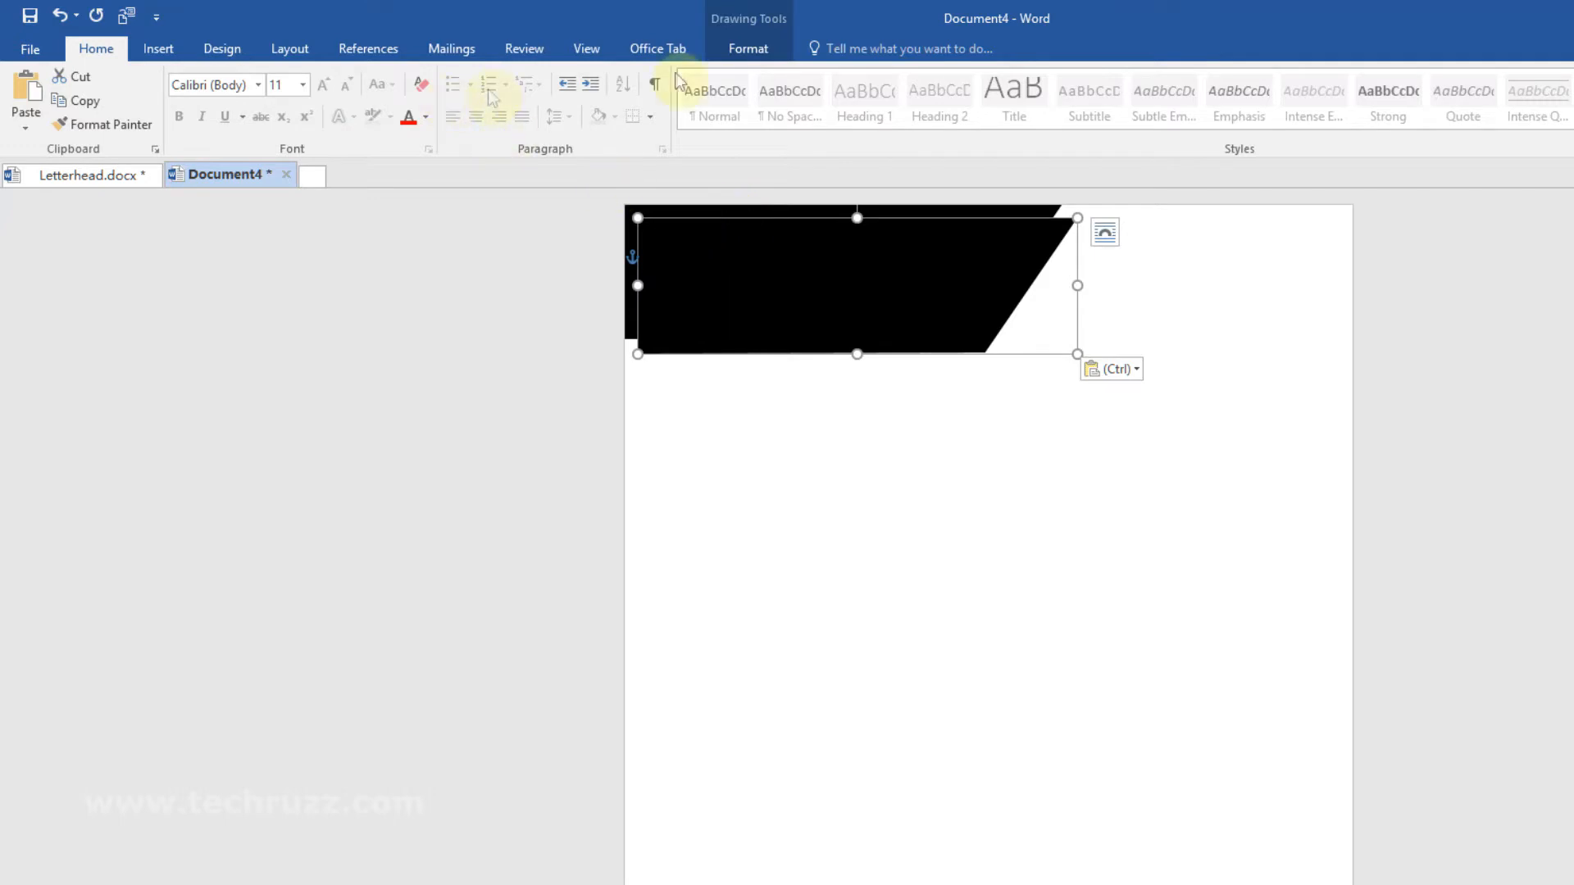
{"action": "left_click", "coordinate": [748, 51]}
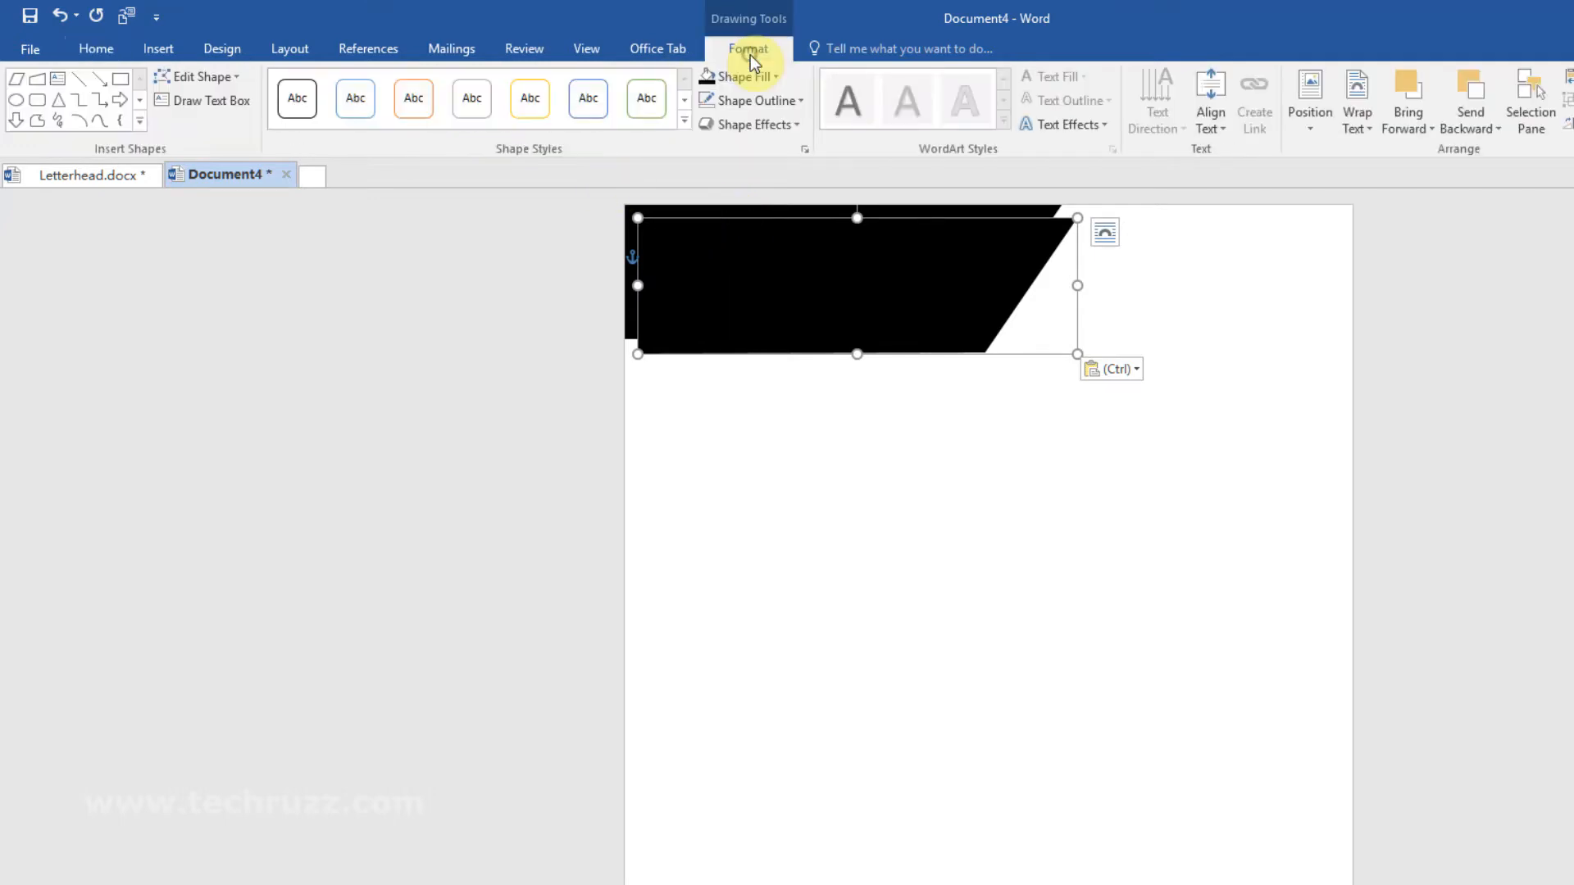
{"action": "left_click", "coordinate": [781, 82]}
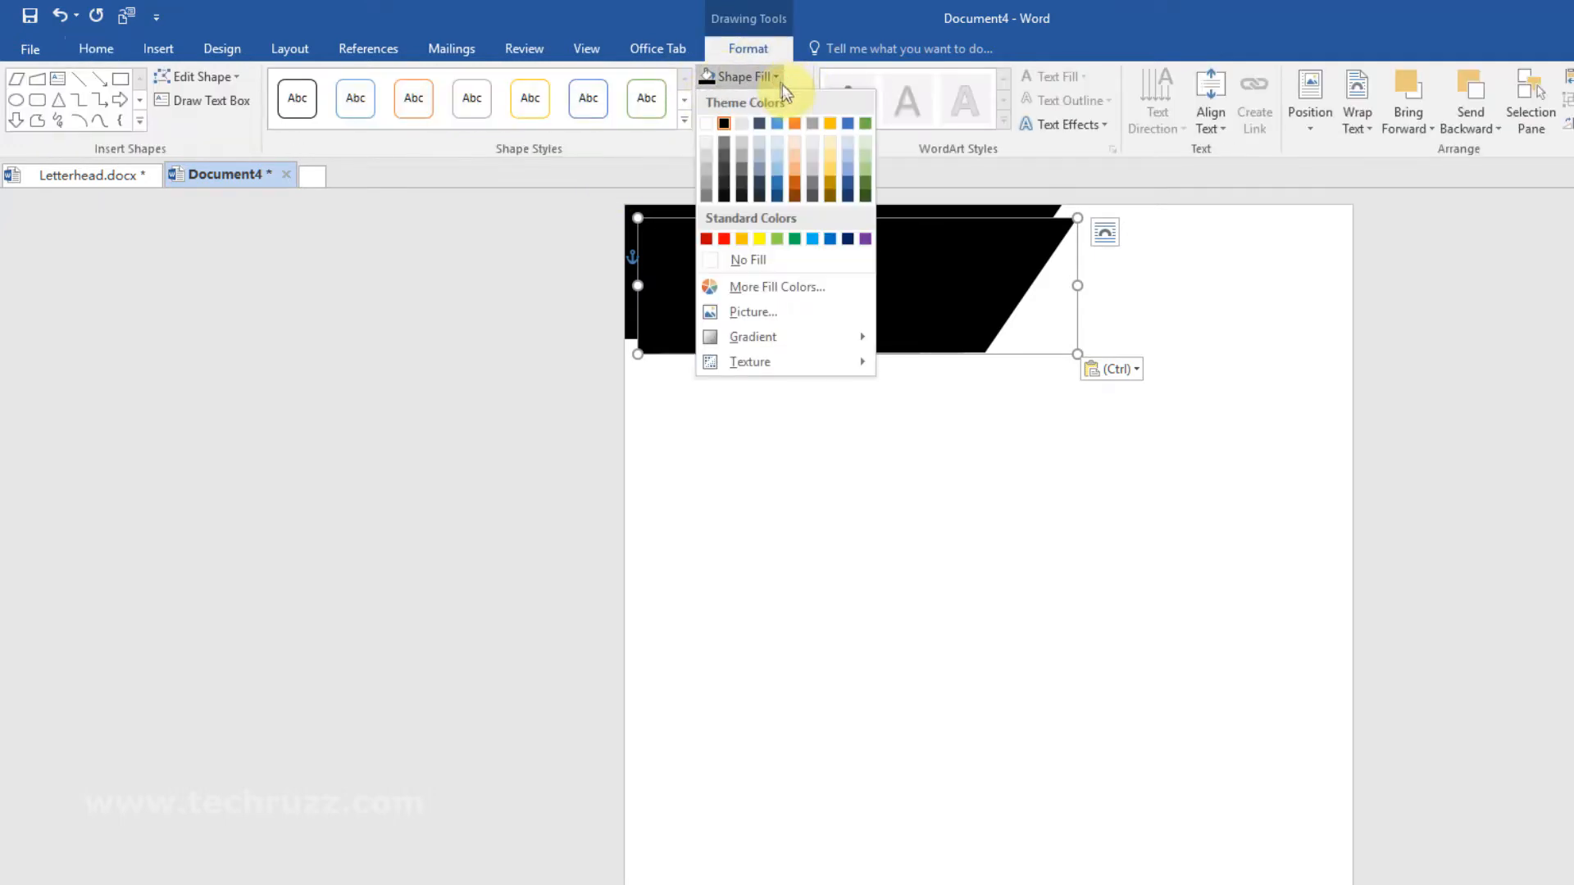
{"action": "left_click", "coordinate": [847, 125]}
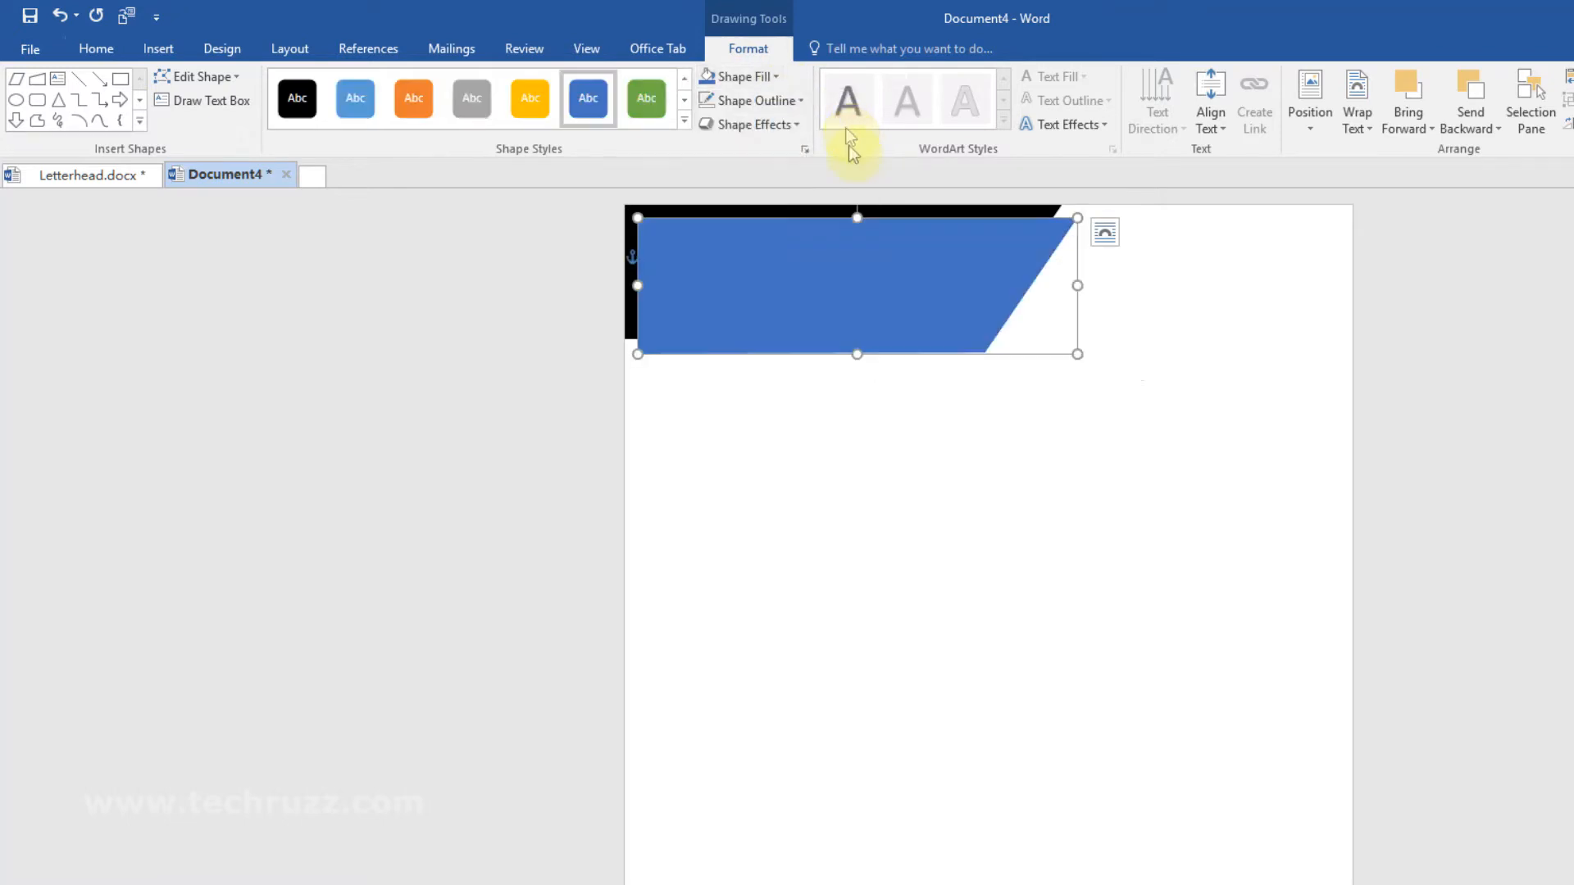
- Place the blue copy behind text and align it with the page's top edge, offset slightly right as a stripe along the banner's slanted edge
{"action": "left_click_drag", "start_coordinate": [906, 299], "coordinate": [905, 292]}
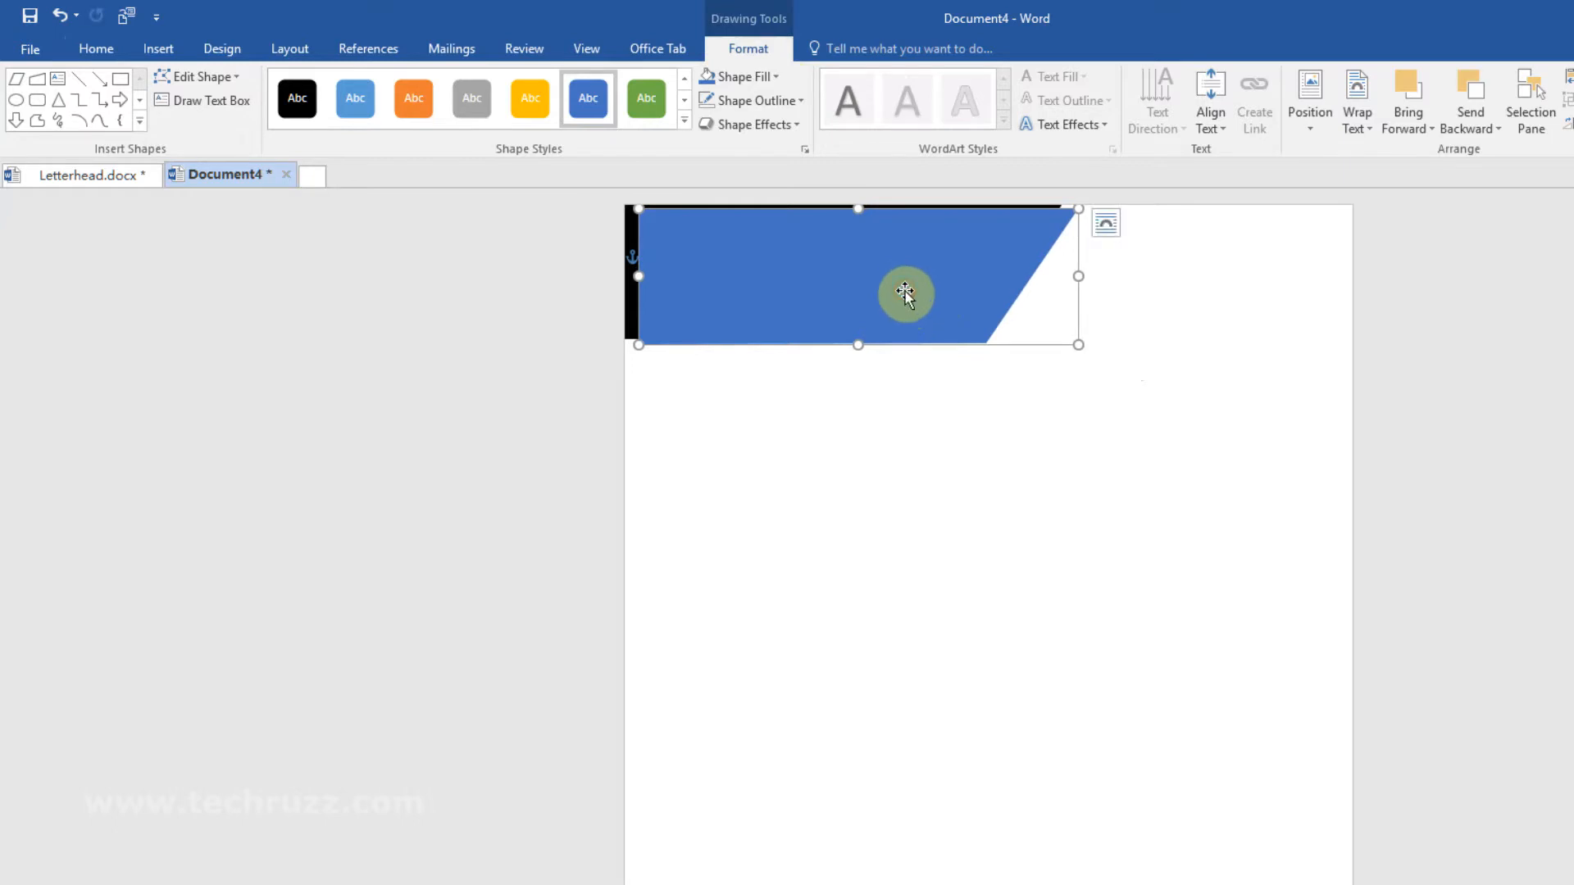
{"action": "left_click", "coordinate": [1369, 134]}
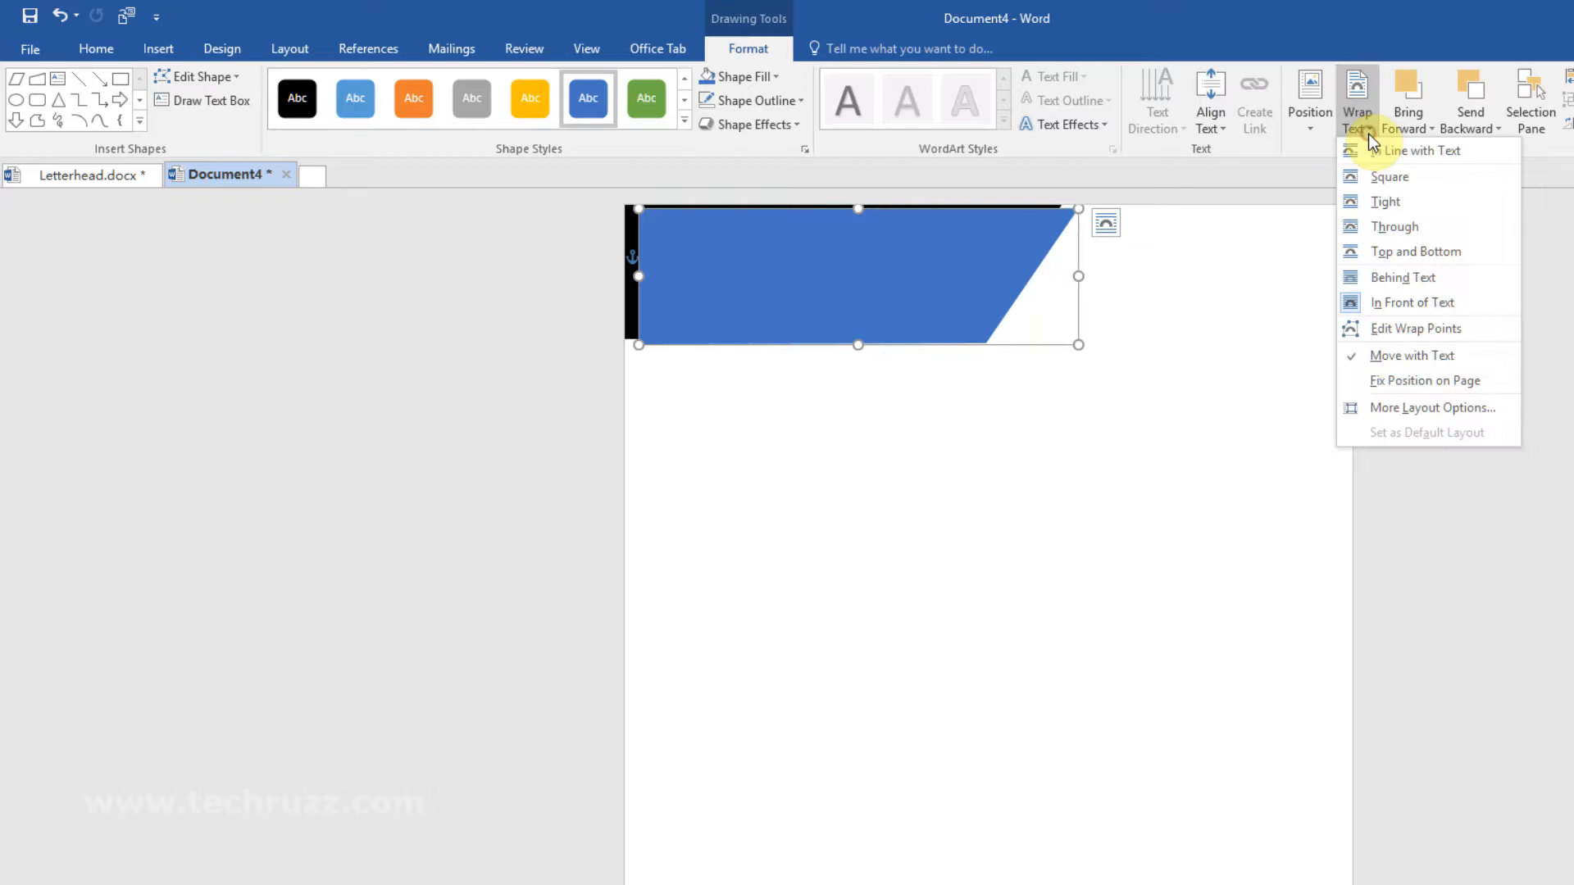
{"action": "left_click", "coordinate": [1403, 278]}
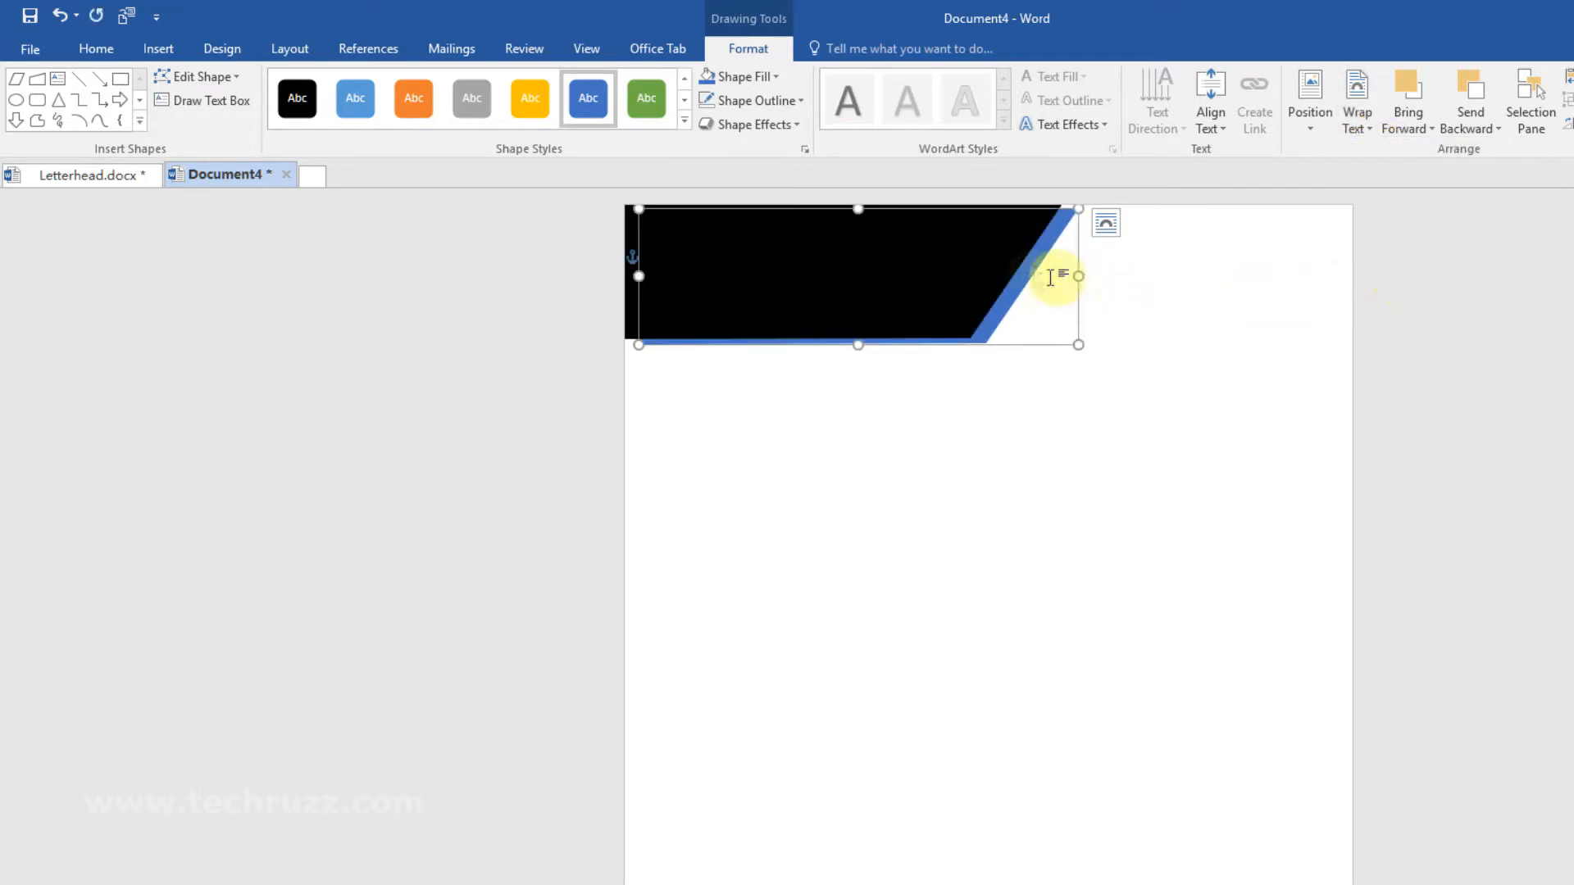
{"action": "left_click_drag", "start_coordinate": [1026, 266], "coordinate": [1028, 264]}
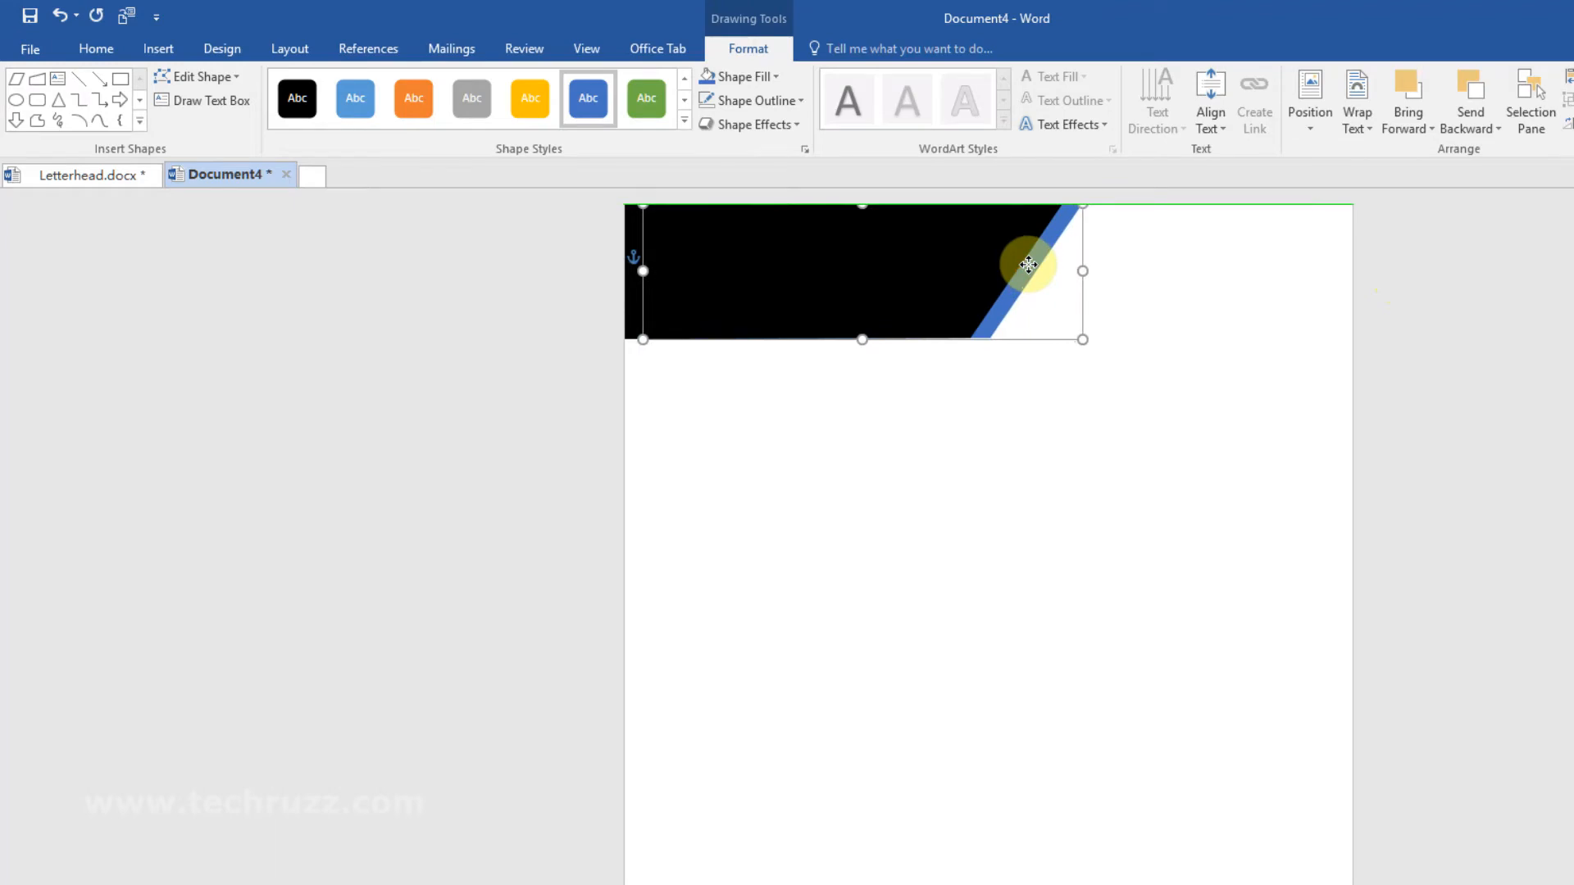
{"action": "left_click_drag", "start_coordinate": [1028, 264], "coordinate": [1029, 264]}
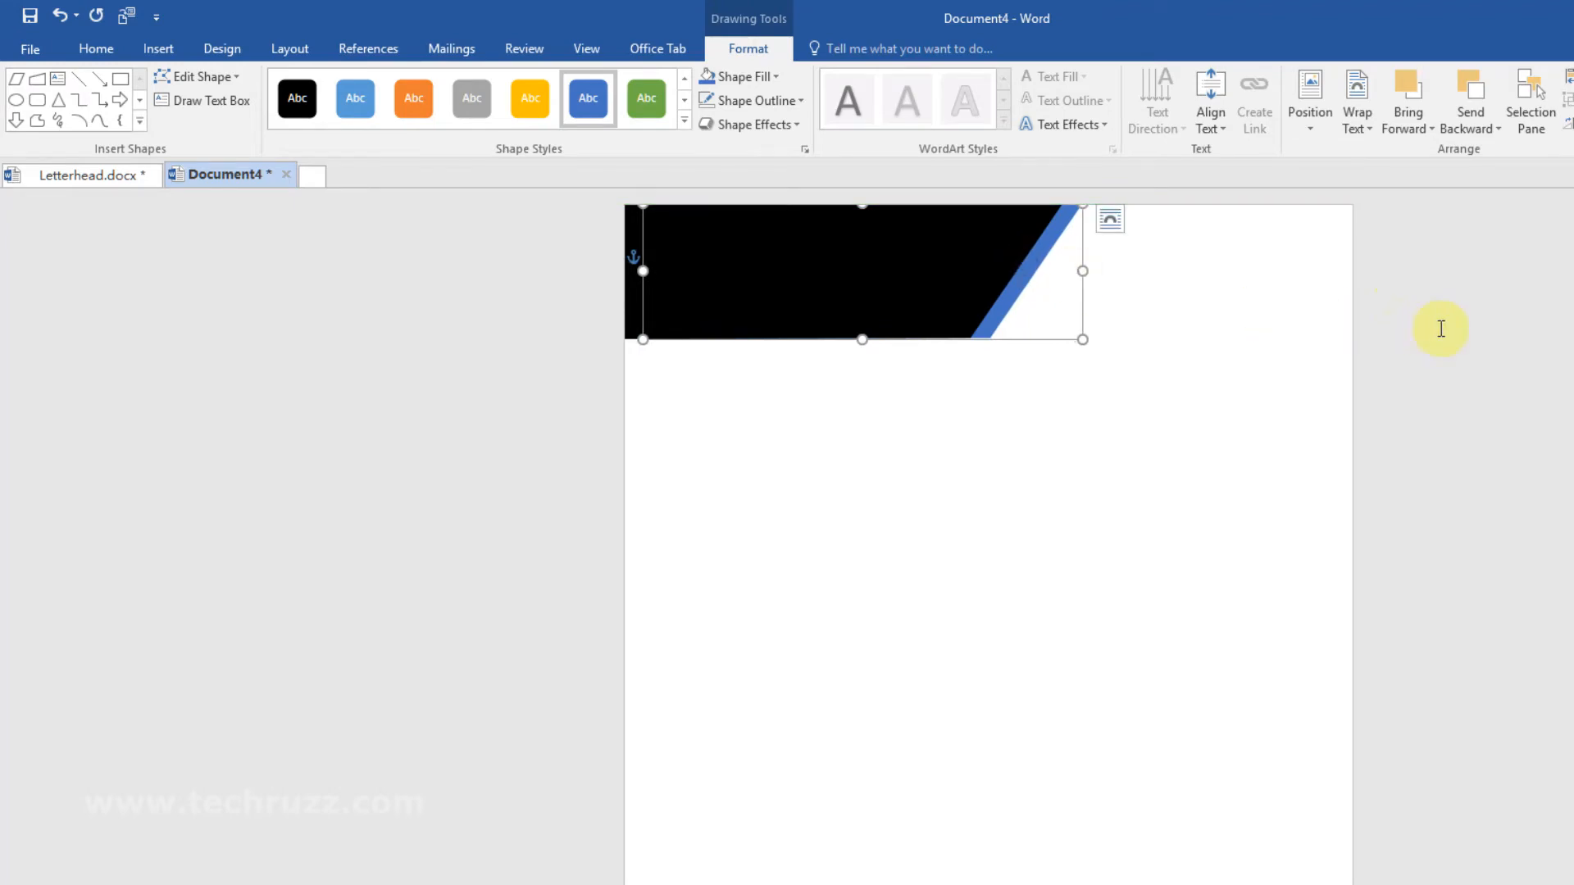
- Duplicate the black header banner and move the copy down to the empty lower part of the page
{"action": "left_click", "coordinate": [1280, 343]}
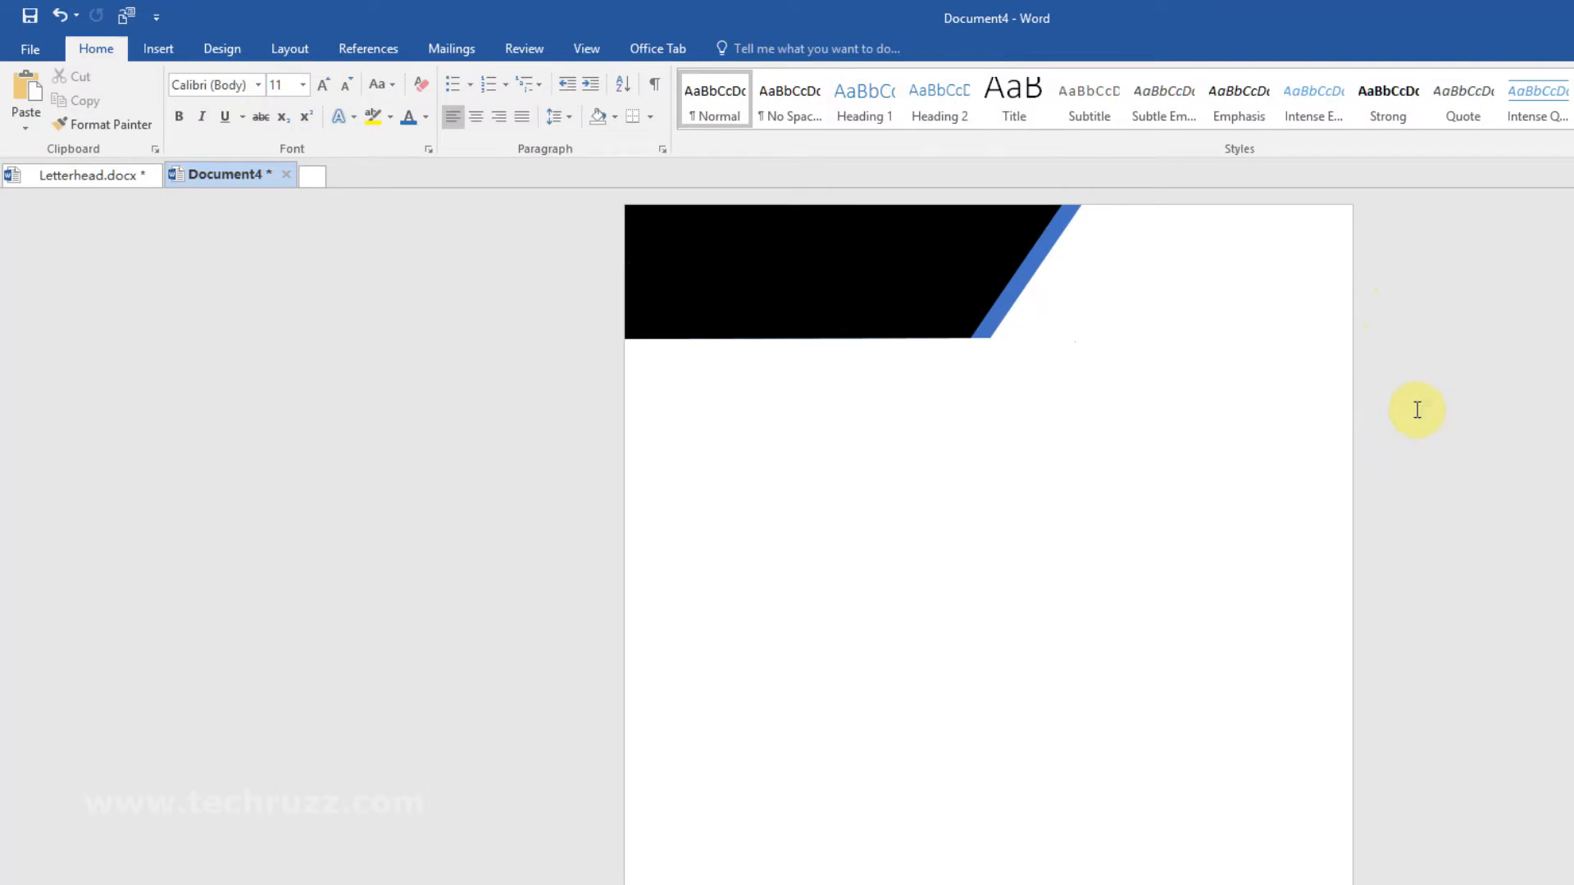
{"action": "scroll", "coordinate": [1414, 407], "scroll_direction": "down", "scroll_amount": 3}
{"action": "scroll", "coordinate": [1414, 408], "scroll_direction": "up", "scroll_amount": 3}
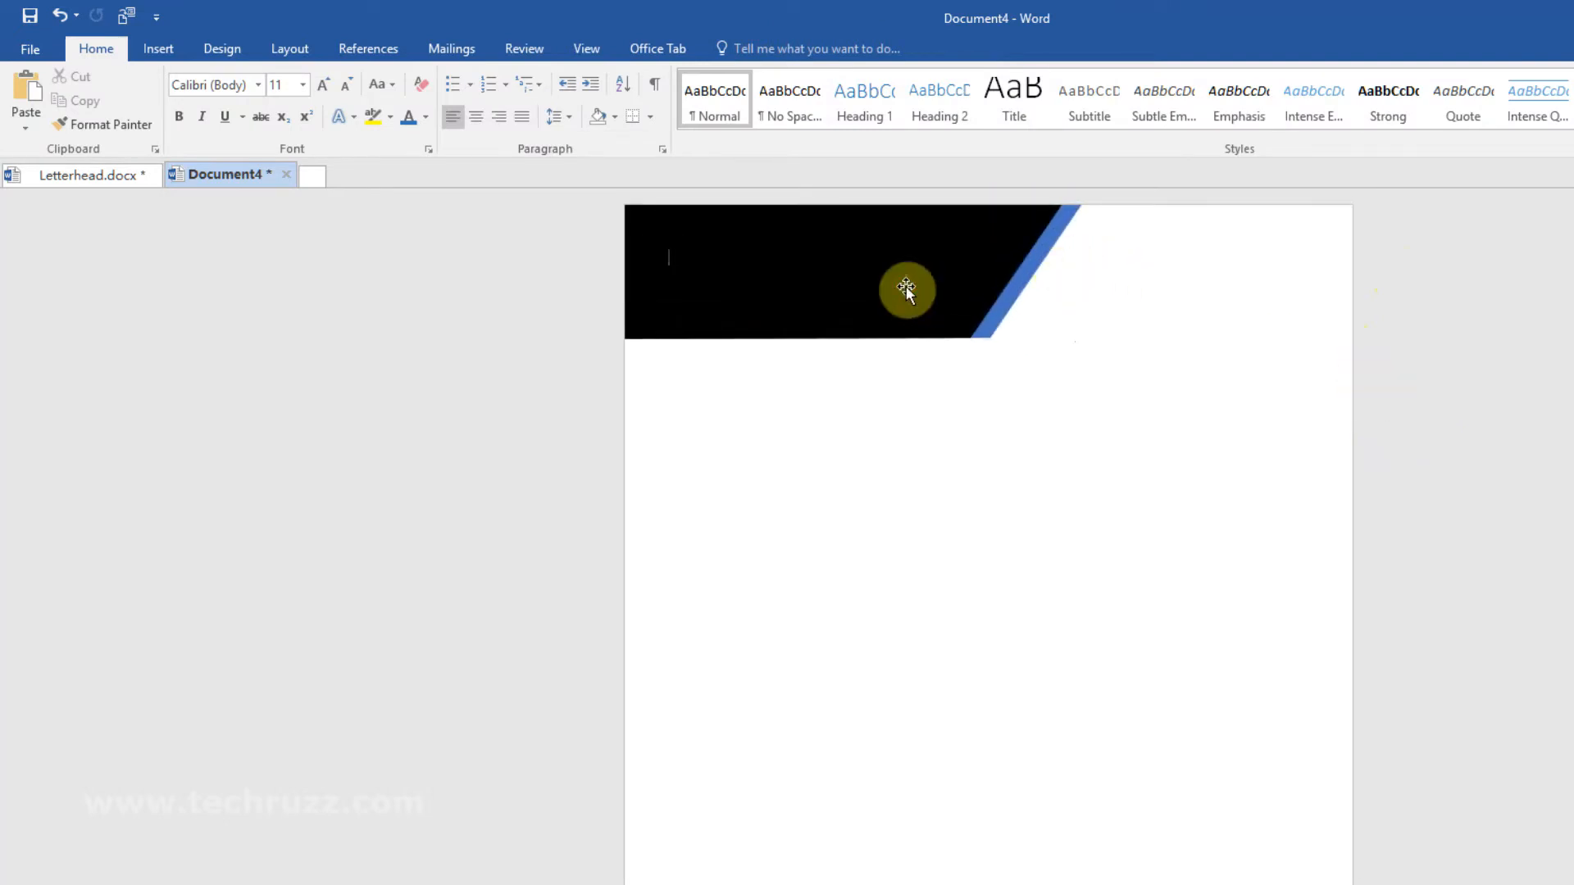
{"action": "left_click", "coordinate": [923, 303]}
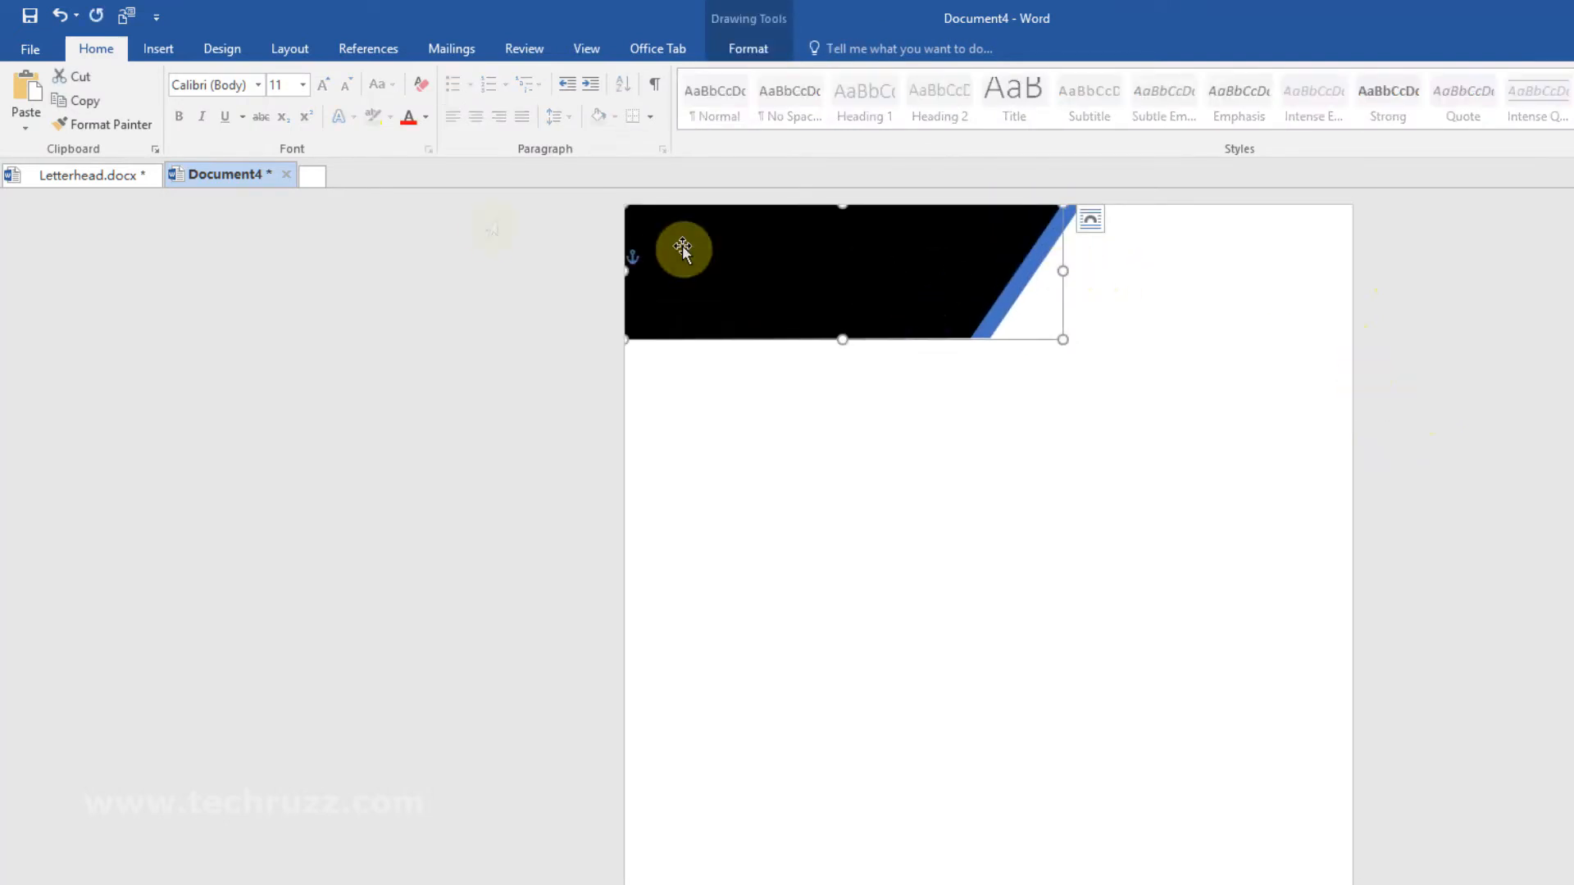
{"action": "left_click", "coordinate": [87, 102]}
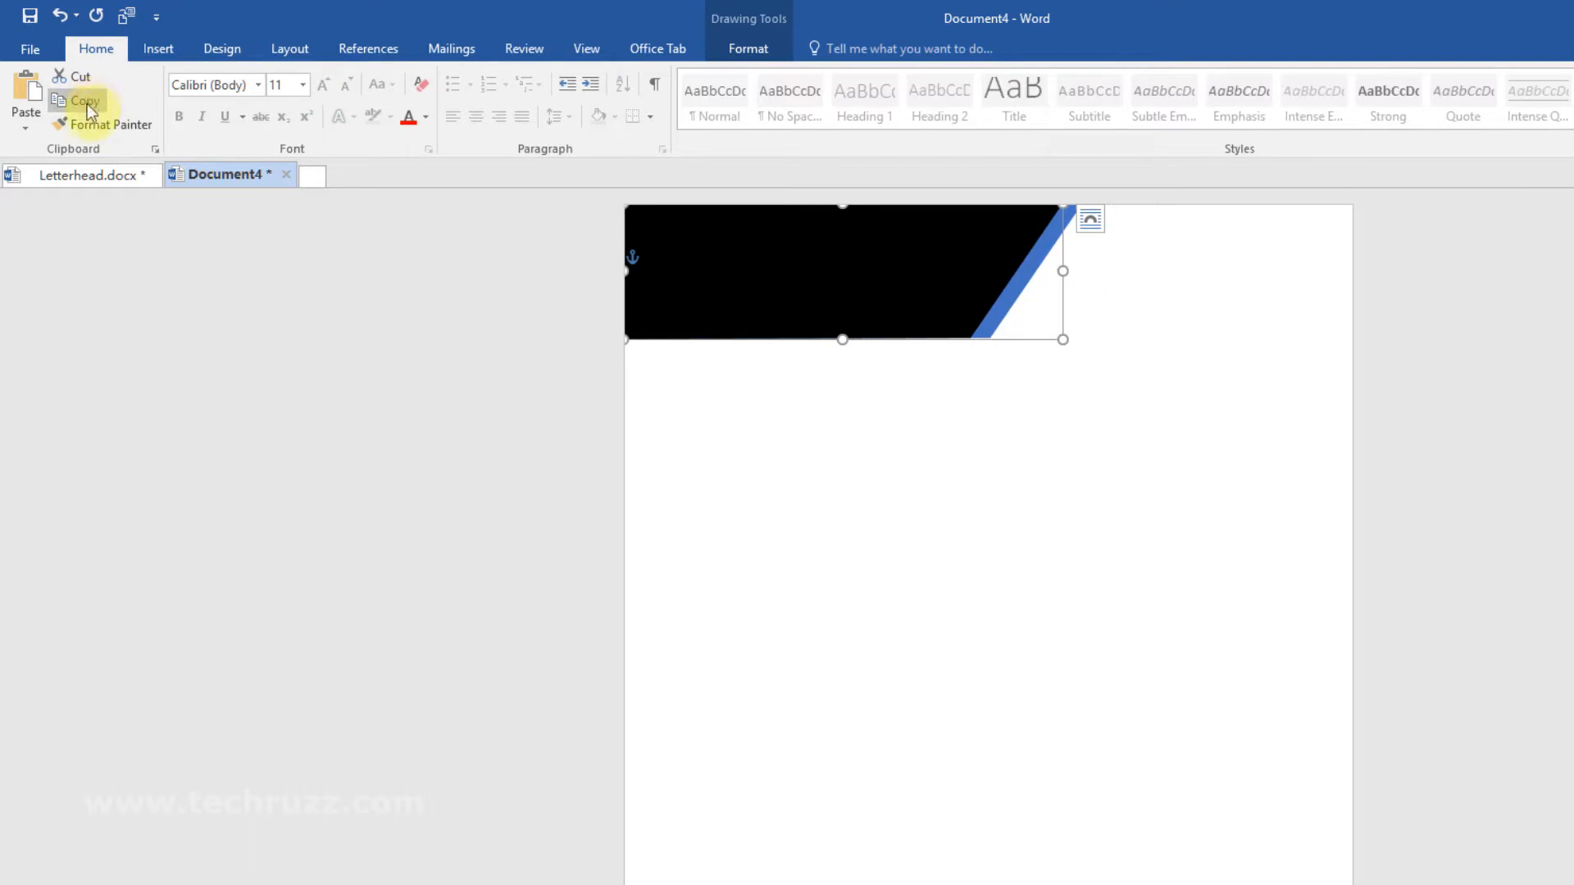
{"action": "left_click", "coordinate": [27, 96]}
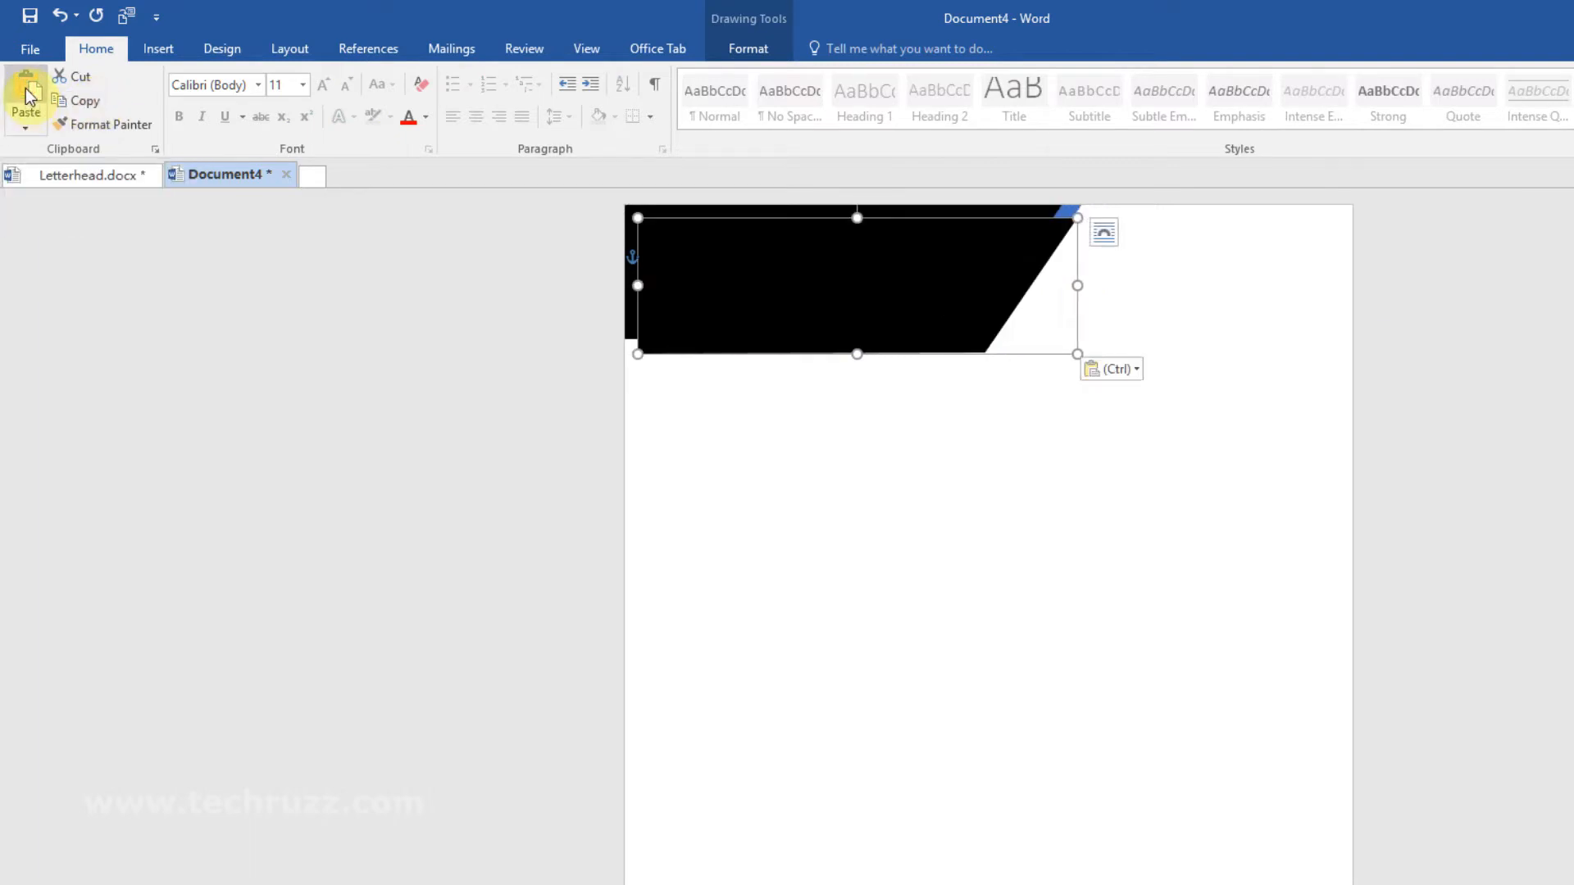
{"action": "left_click_drag", "start_coordinate": [969, 281], "coordinate": [1068, 669]}
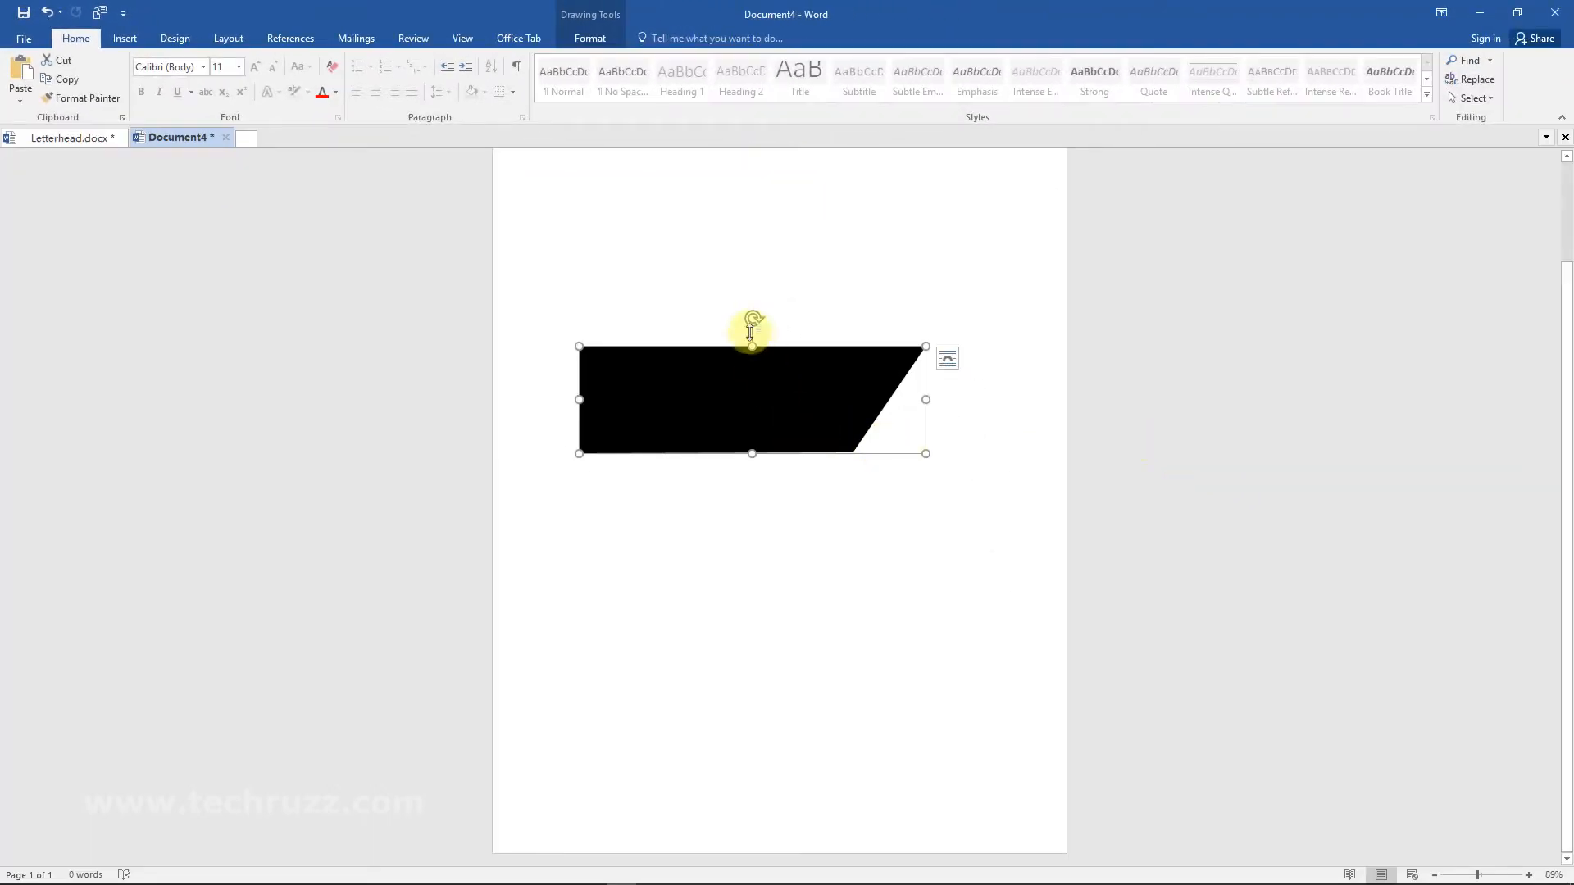
- Rotate the black copy 180 degrees and place it in the page's lower-right corner, running partly off the page as a footer banner
{"action": "left_click_drag", "start_coordinate": [753, 318], "coordinate": [754, 539]}
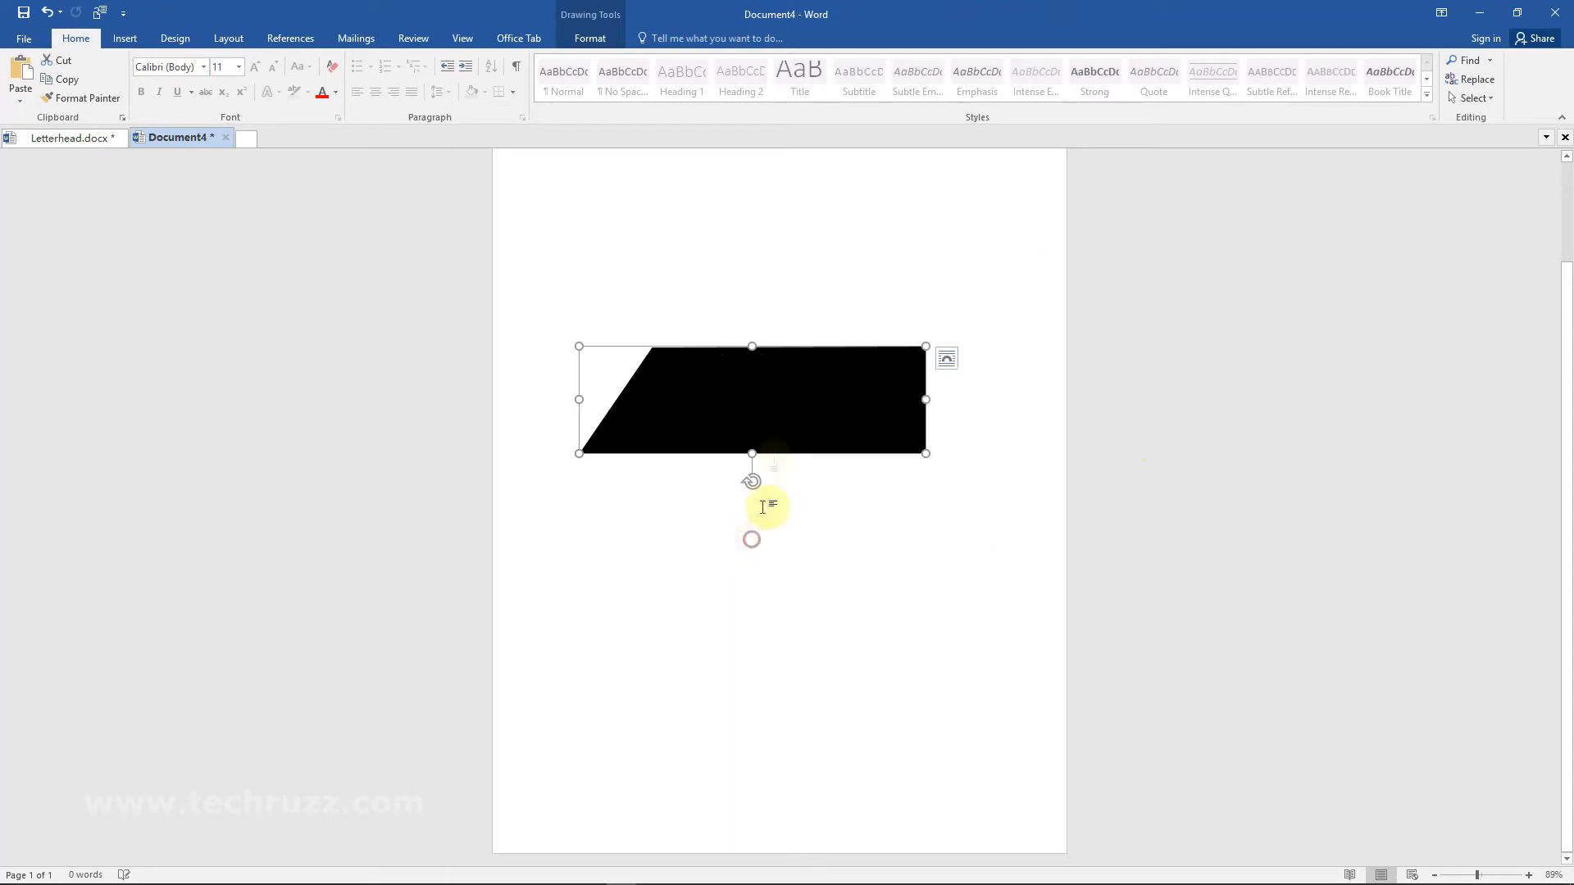
{"action": "left_click_drag", "start_coordinate": [800, 381], "coordinate": [959, 824]}
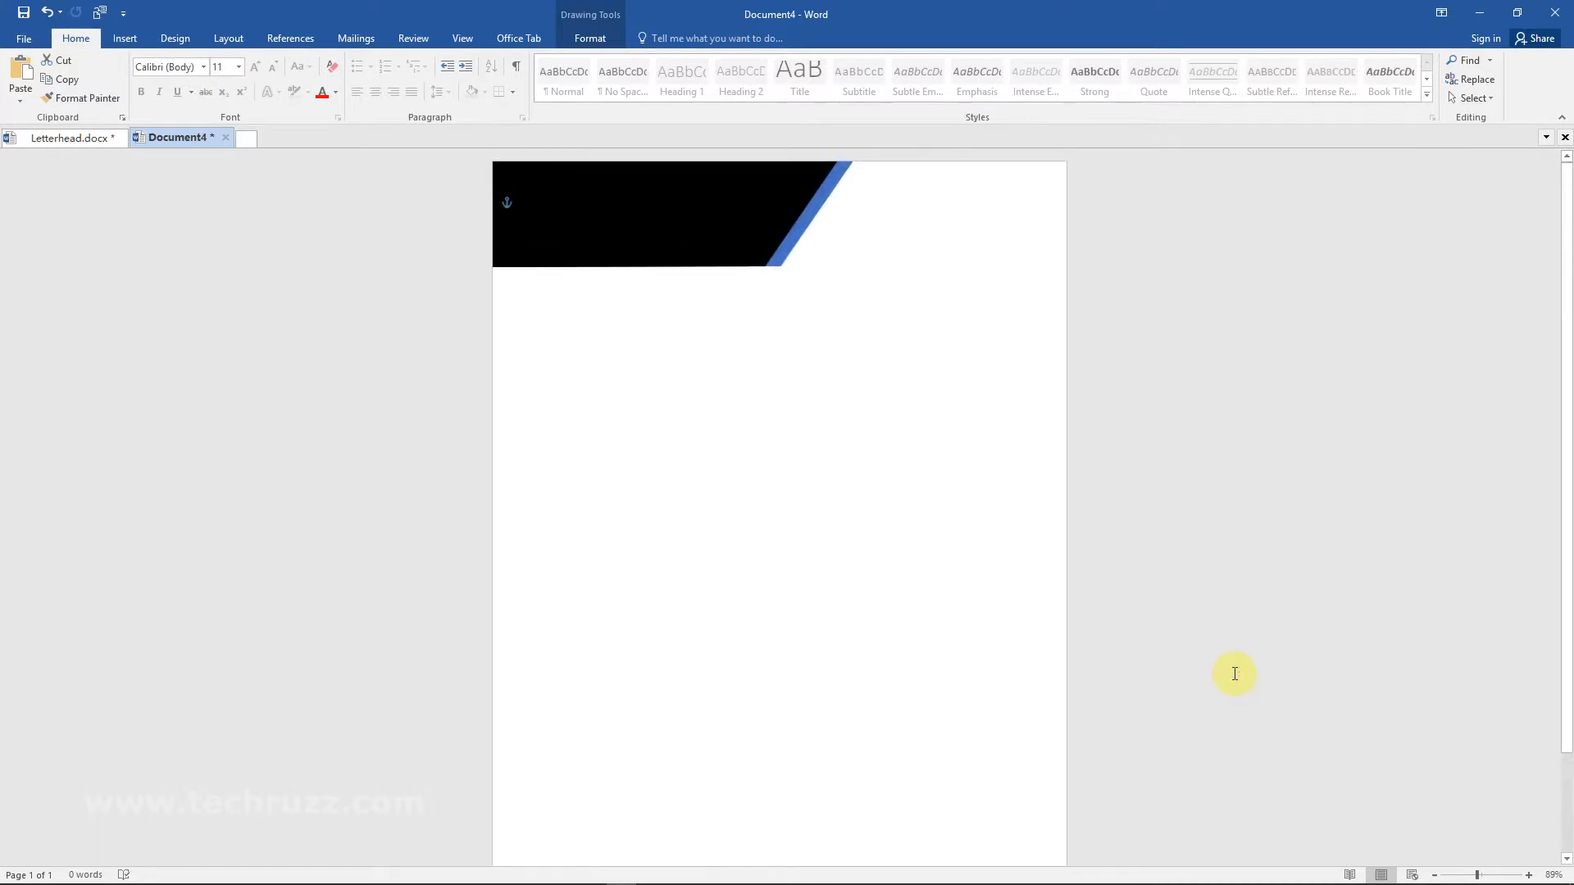
{"action": "scroll", "coordinate": [1231, 677], "scroll_direction": "down", "scroll_amount": 1}
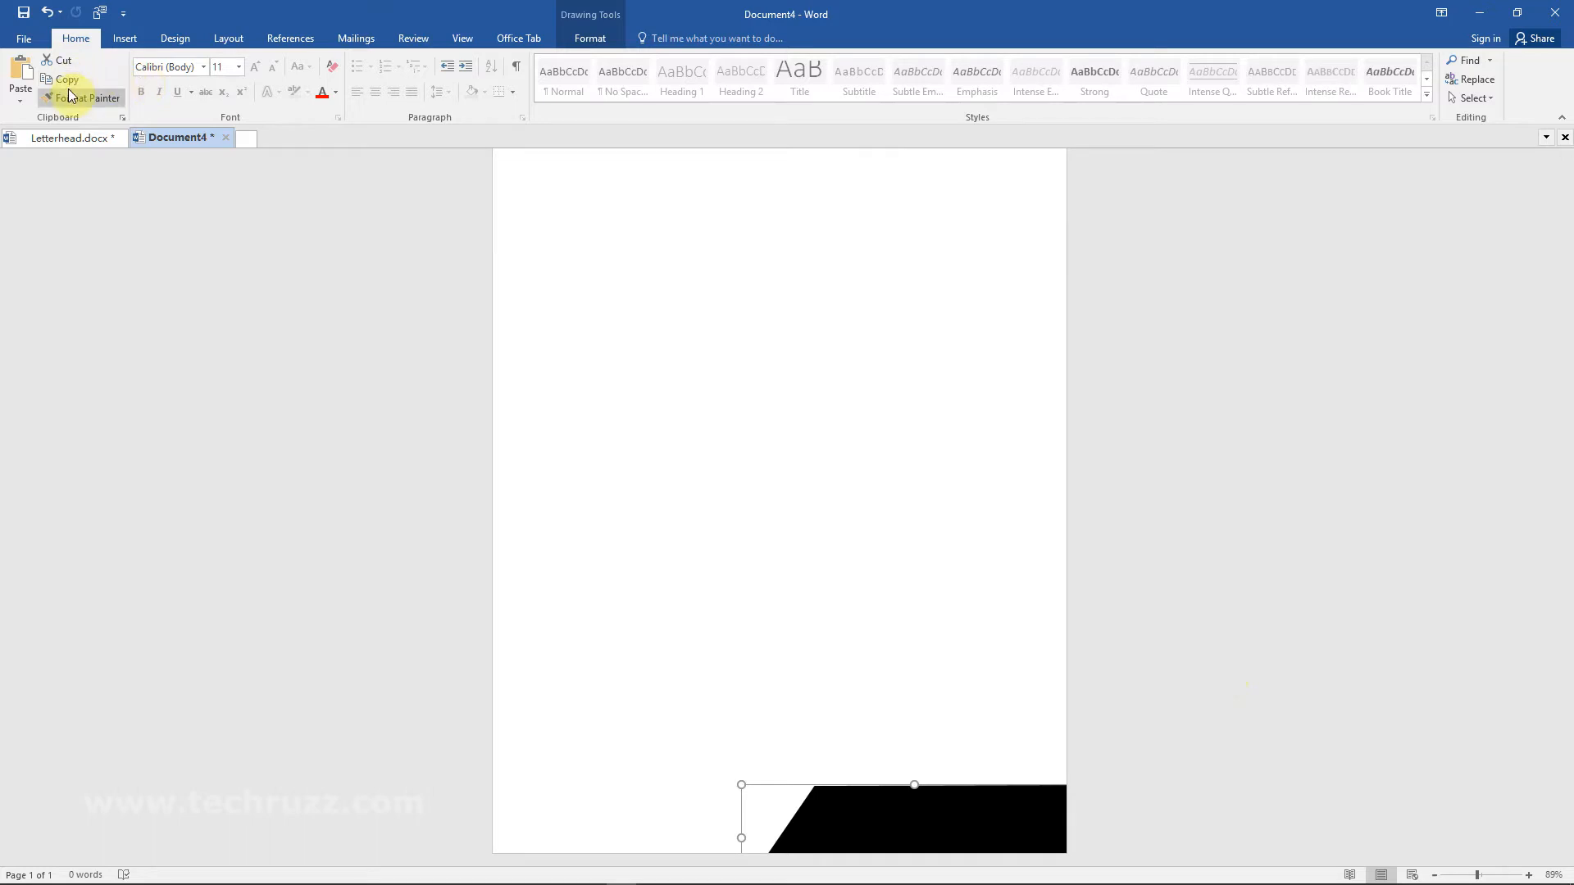
- Duplicate the black footer banner and fill the copy with the darker blue theme color
{"action": "left_click", "coordinate": [20, 78]}
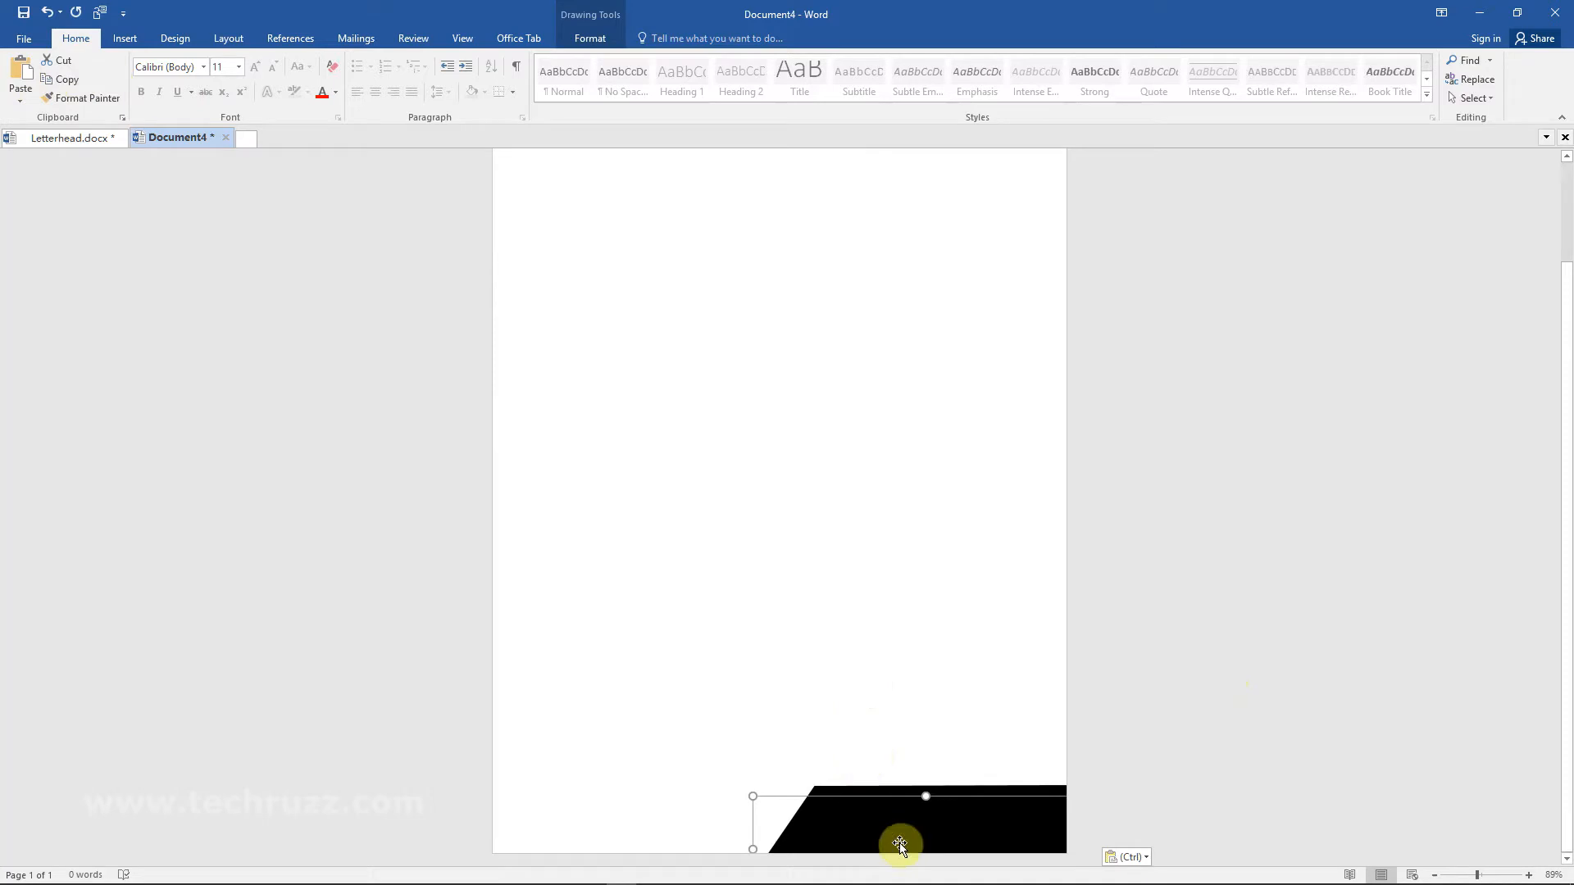
{"action": "left_click", "coordinate": [584, 41]}
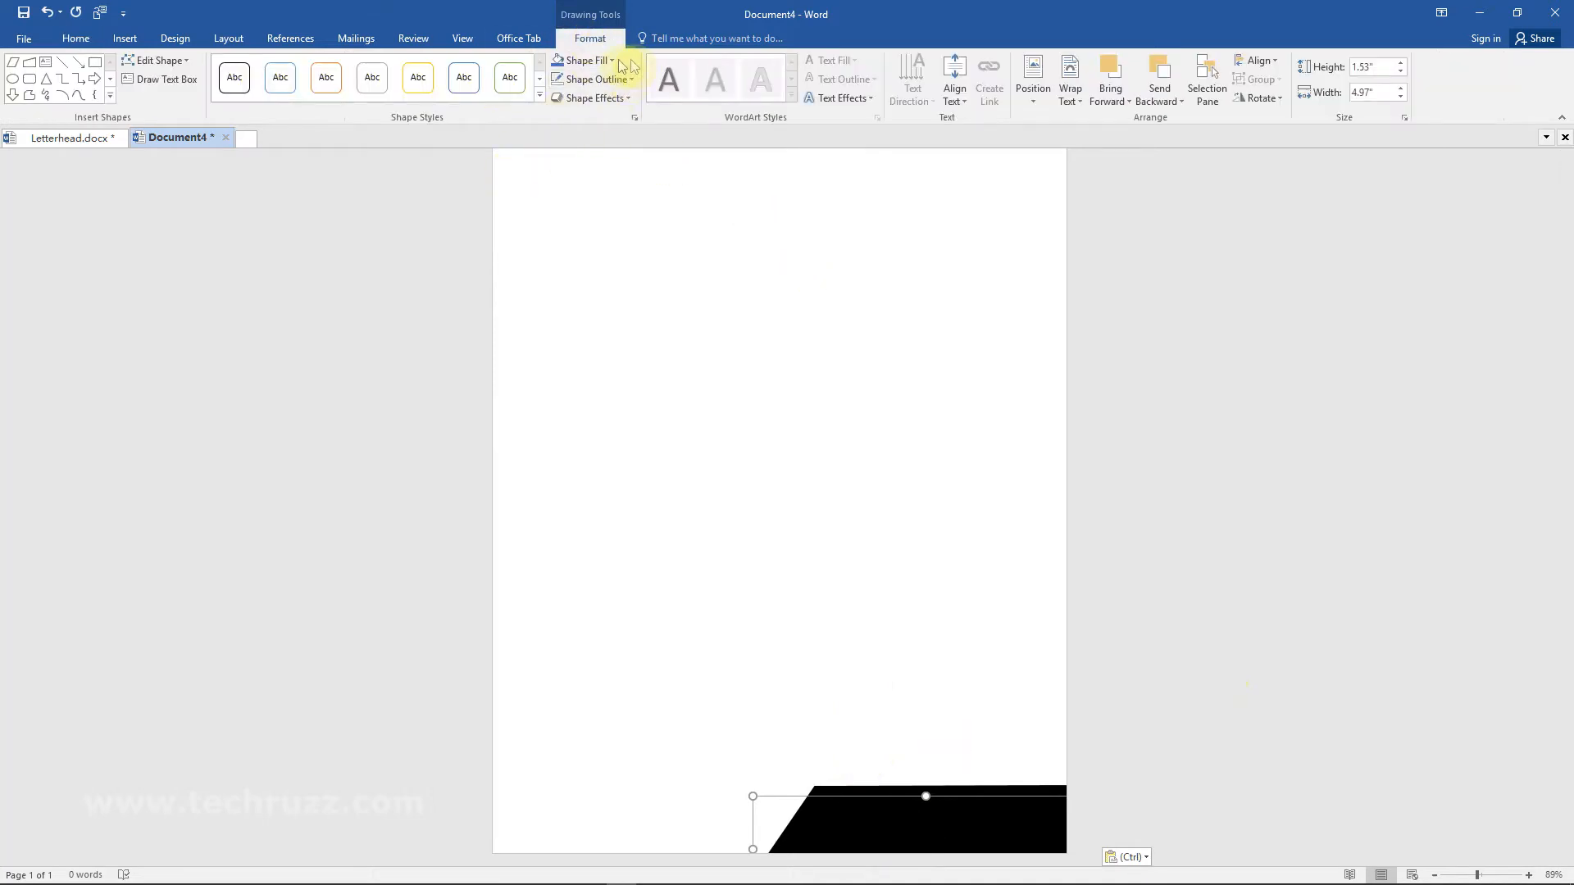
{"action": "left_click", "coordinate": [613, 59]}
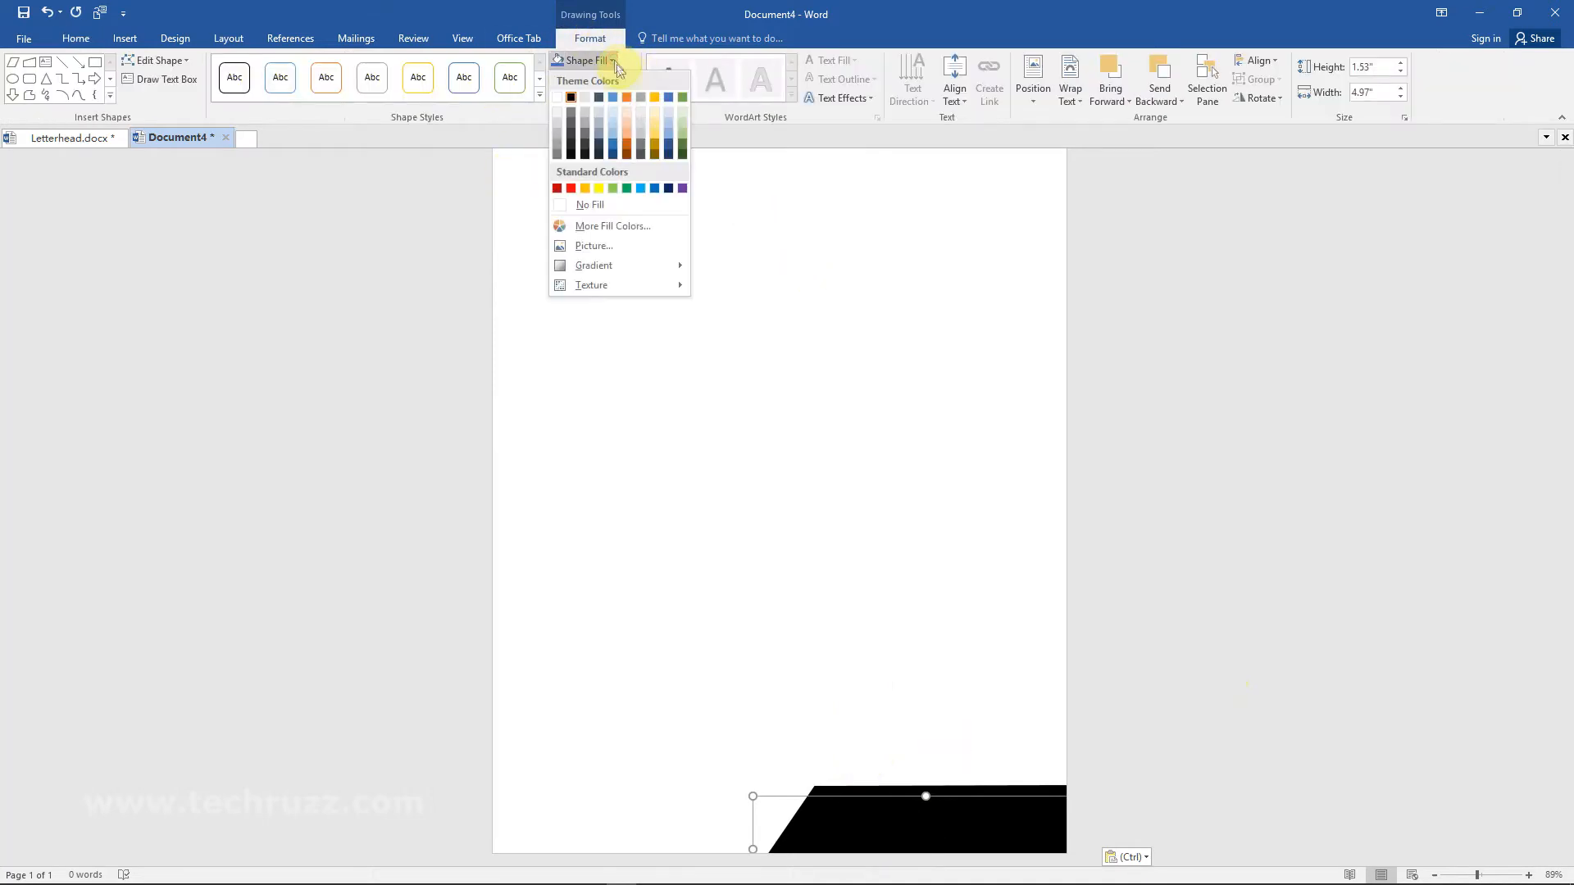
{"action": "left_click", "coordinate": [668, 97]}
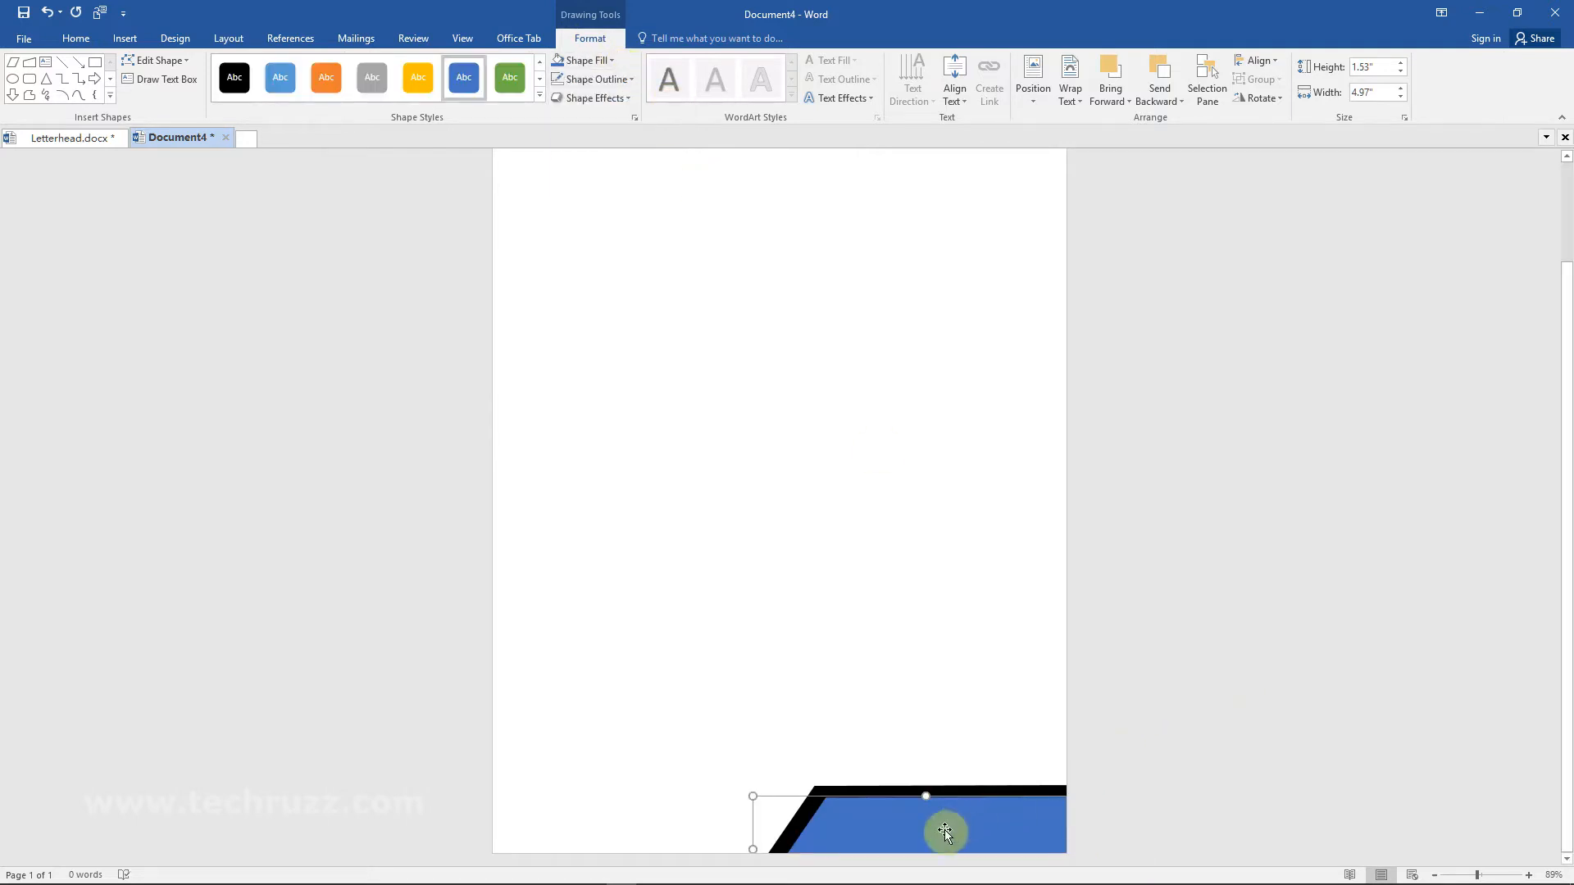
- Place the blue footer copy behind text, level with the black footer banner and offset left as a stripe along its slanted edge
{"action": "left_click_drag", "start_coordinate": [945, 829], "coordinate": [947, 818]}
{"action": "left_click", "coordinate": [1081, 102]}
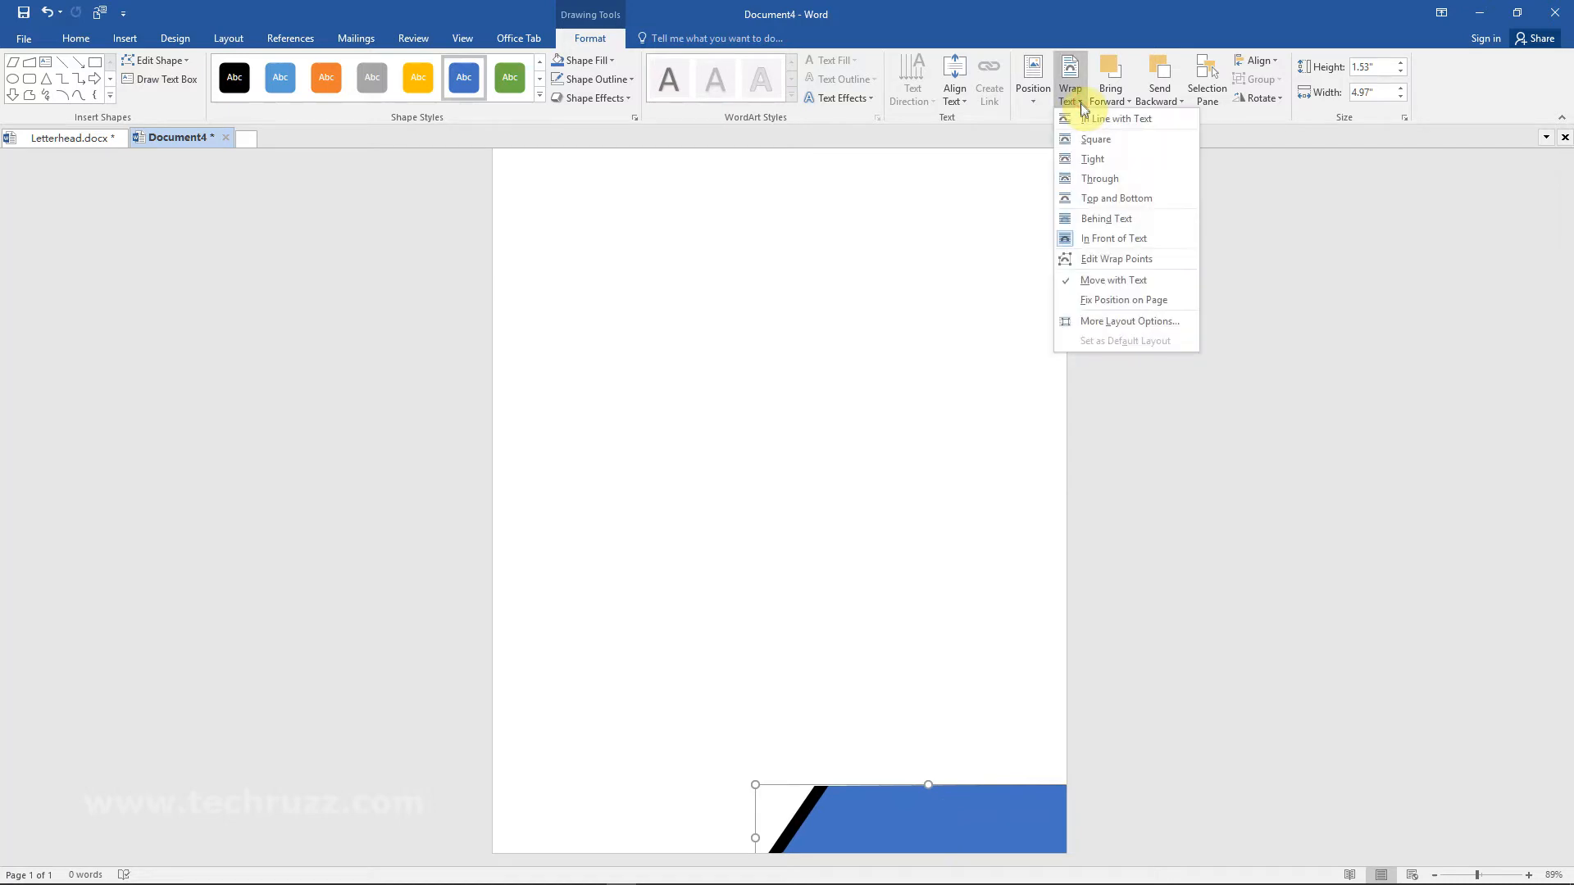
{"action": "left_click", "coordinate": [1102, 219]}
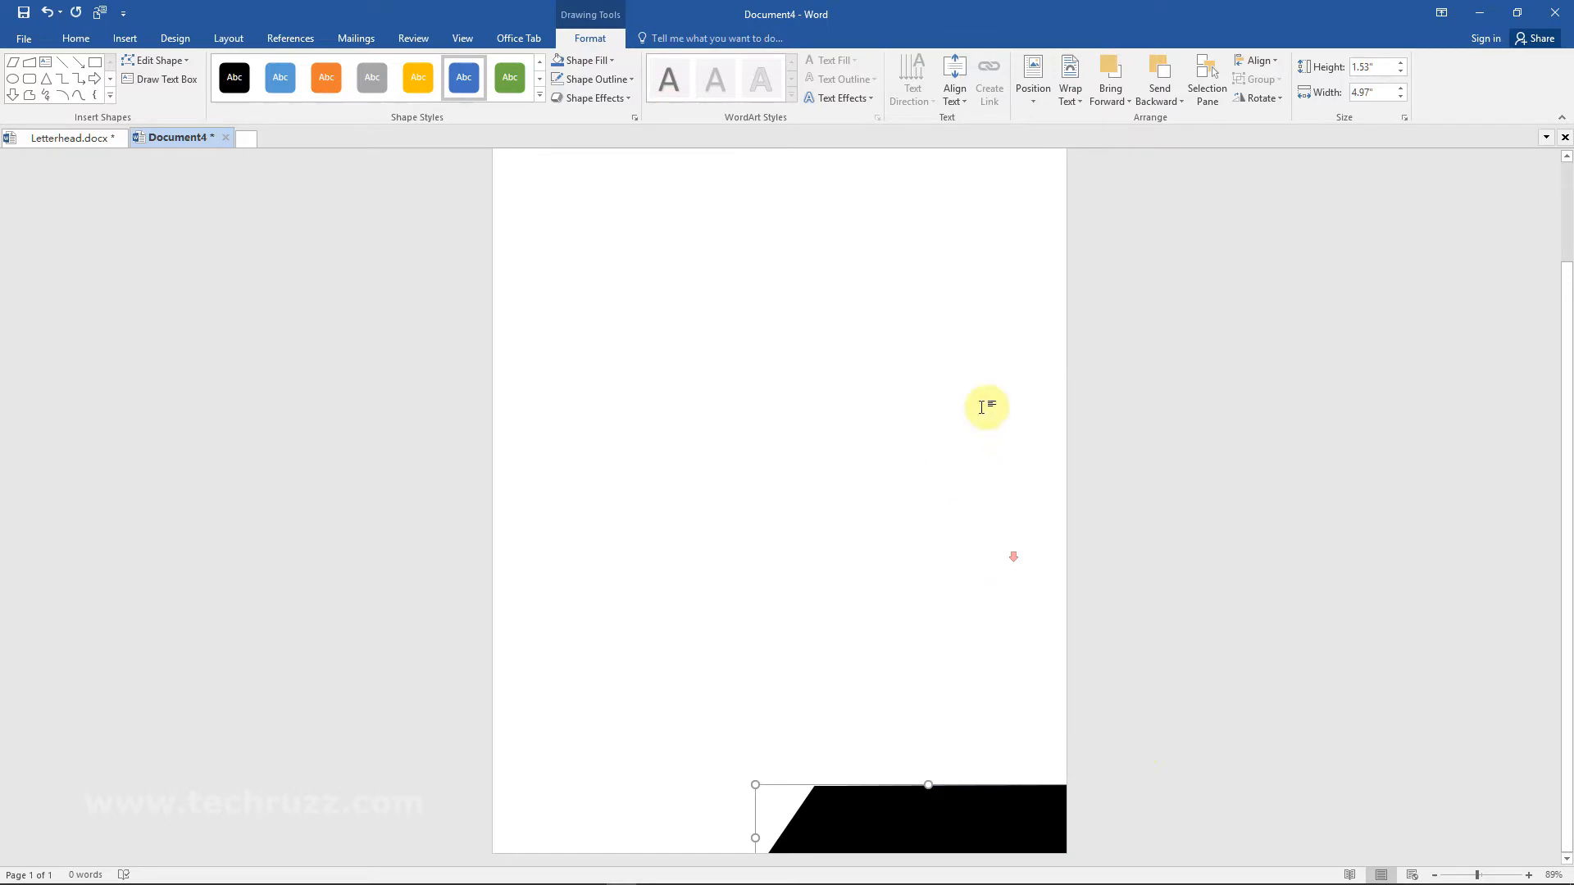
{"action": "left_click", "coordinate": [858, 820]}
{"action": "left_click_drag", "start_coordinate": [857, 820], "coordinate": [798, 808]}
{"action": "left_click_drag", "start_coordinate": [900, 815], "coordinate": [868, 815]}
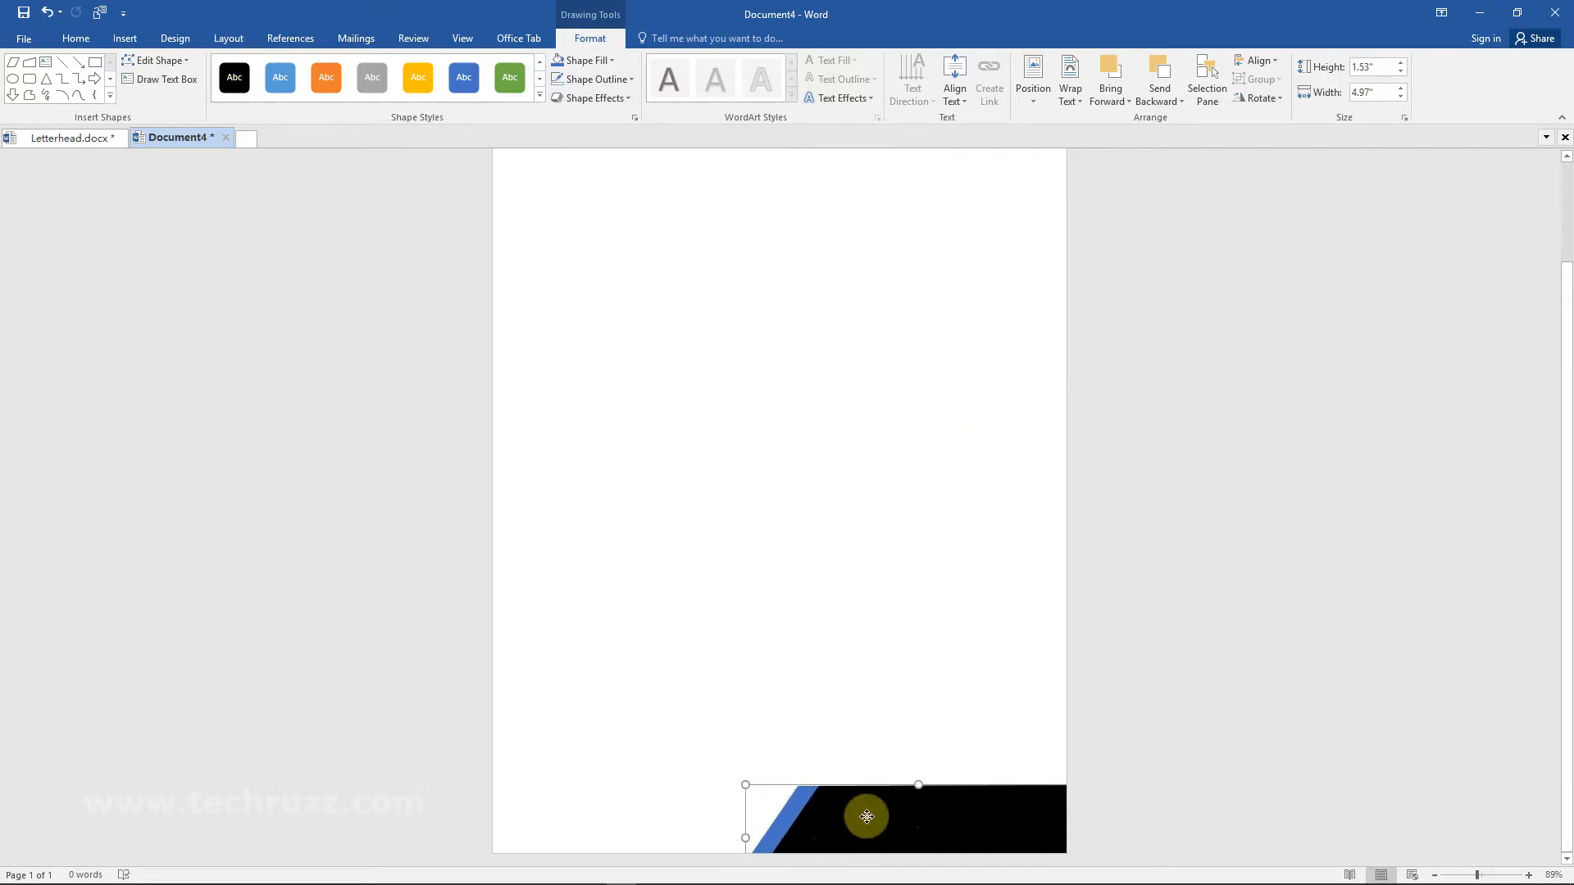
- Compare the footer stripe with the header stripe and nudge the black footer banner slightly left to narrow the blue stripe
{"action": "scroll", "coordinate": [1208, 713], "scroll_direction": "up", "scroll_amount": 2}
{"action": "scroll", "coordinate": [1209, 714], "scroll_direction": "down", "scroll_amount": 2}
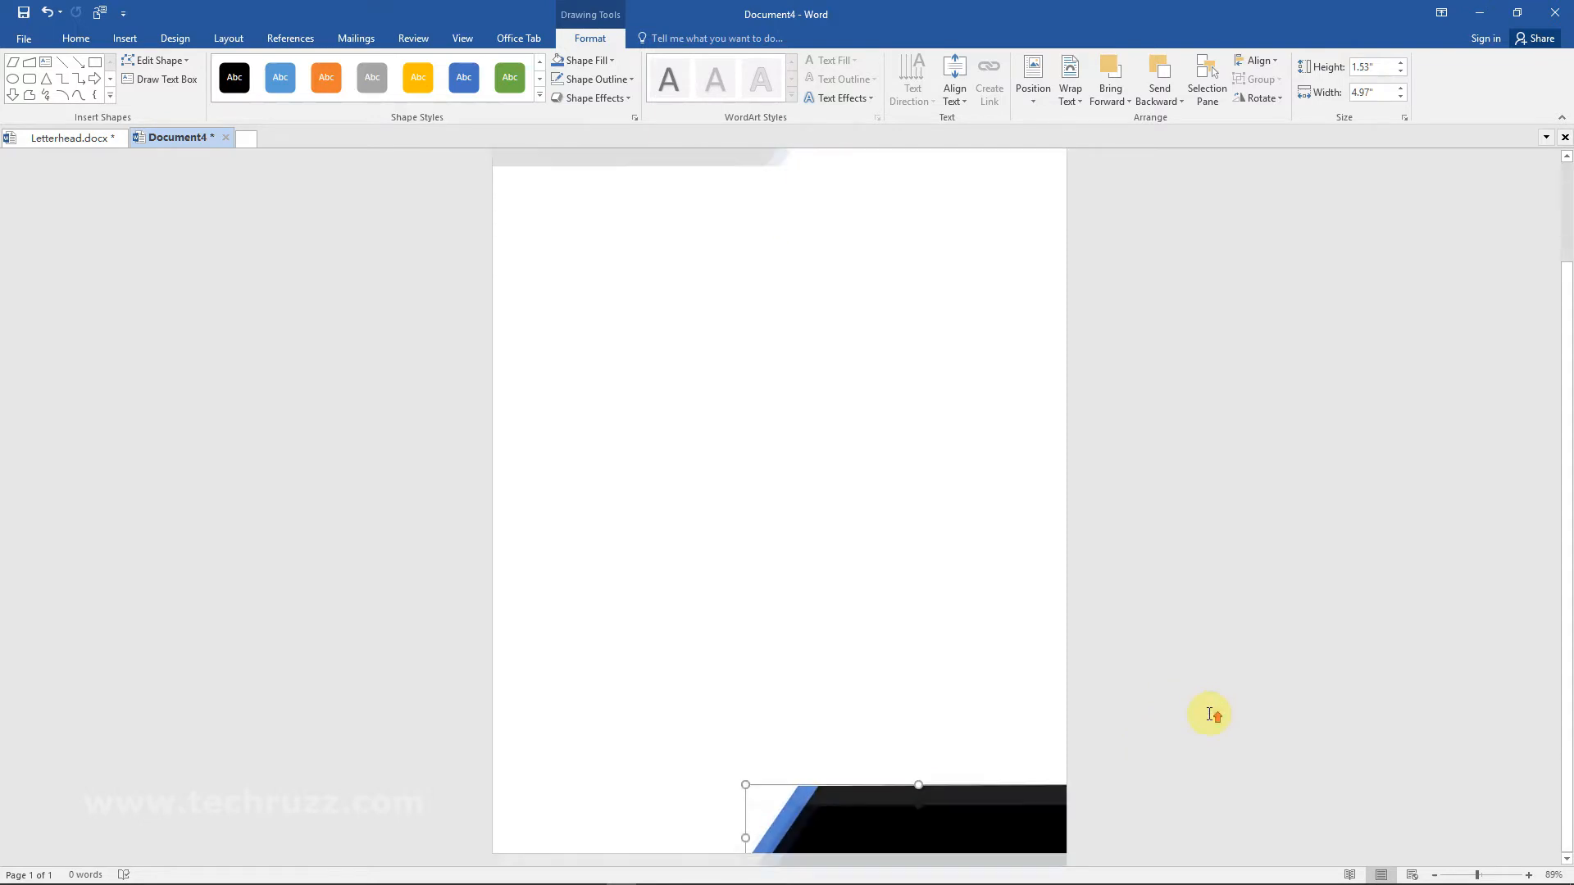
{"action": "scroll", "coordinate": [1197, 697], "scroll_direction": "up", "scroll_amount": 2}
{"action": "scroll", "coordinate": [1075, 576], "scroll_direction": "down", "scroll_amount": 2}
{"action": "scroll", "coordinate": [1075, 575], "scroll_direction": "up", "scroll_amount": 2}
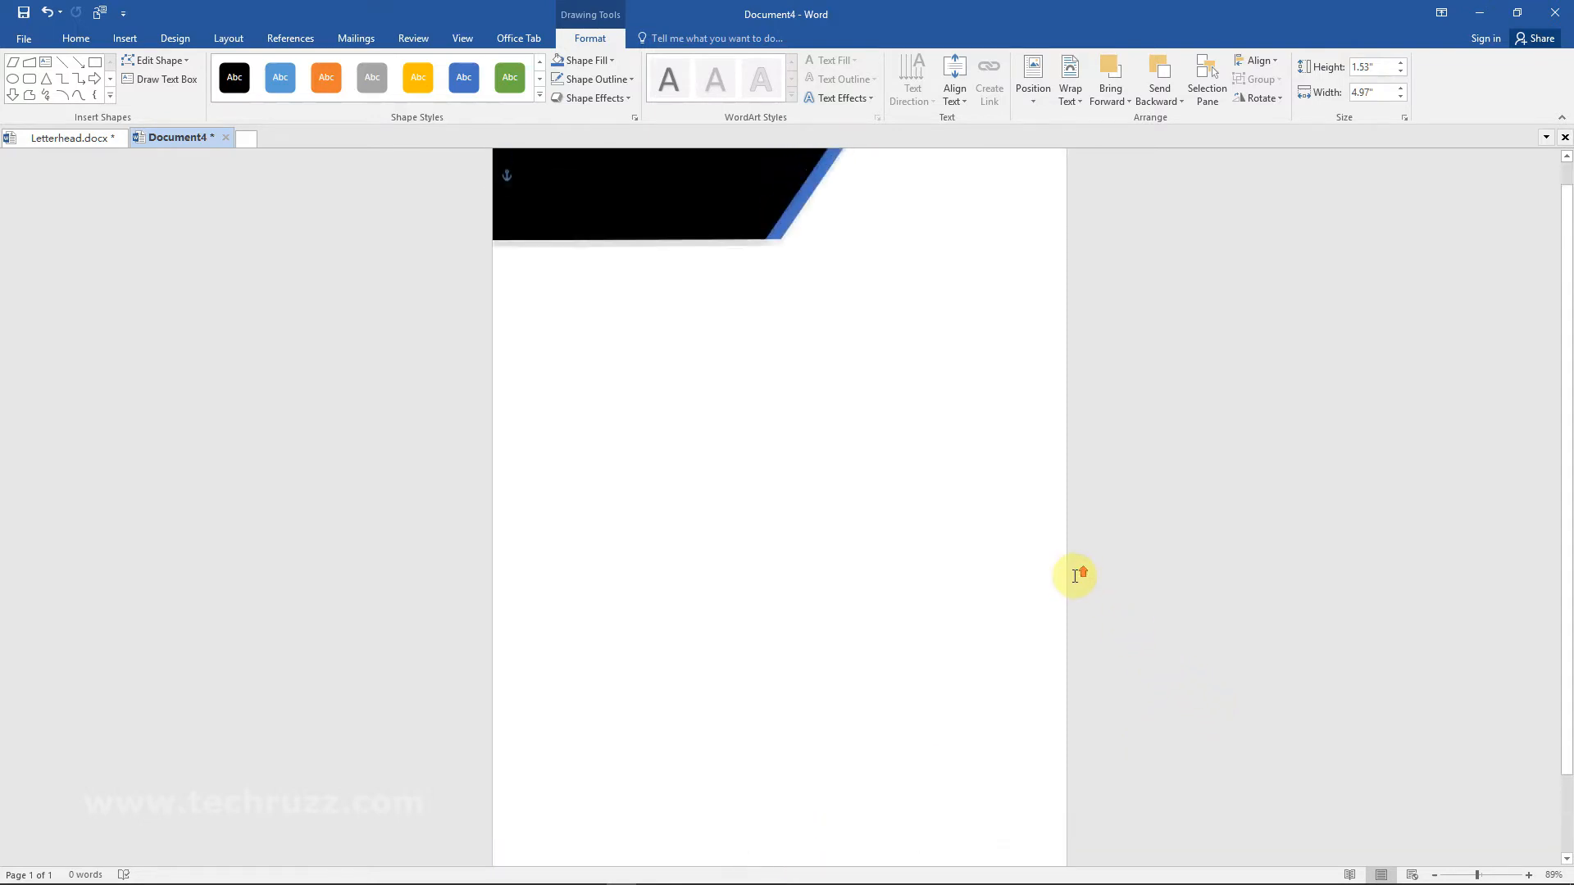
{"action": "scroll", "coordinate": [1076, 577], "scroll_direction": "down", "scroll_amount": 1}
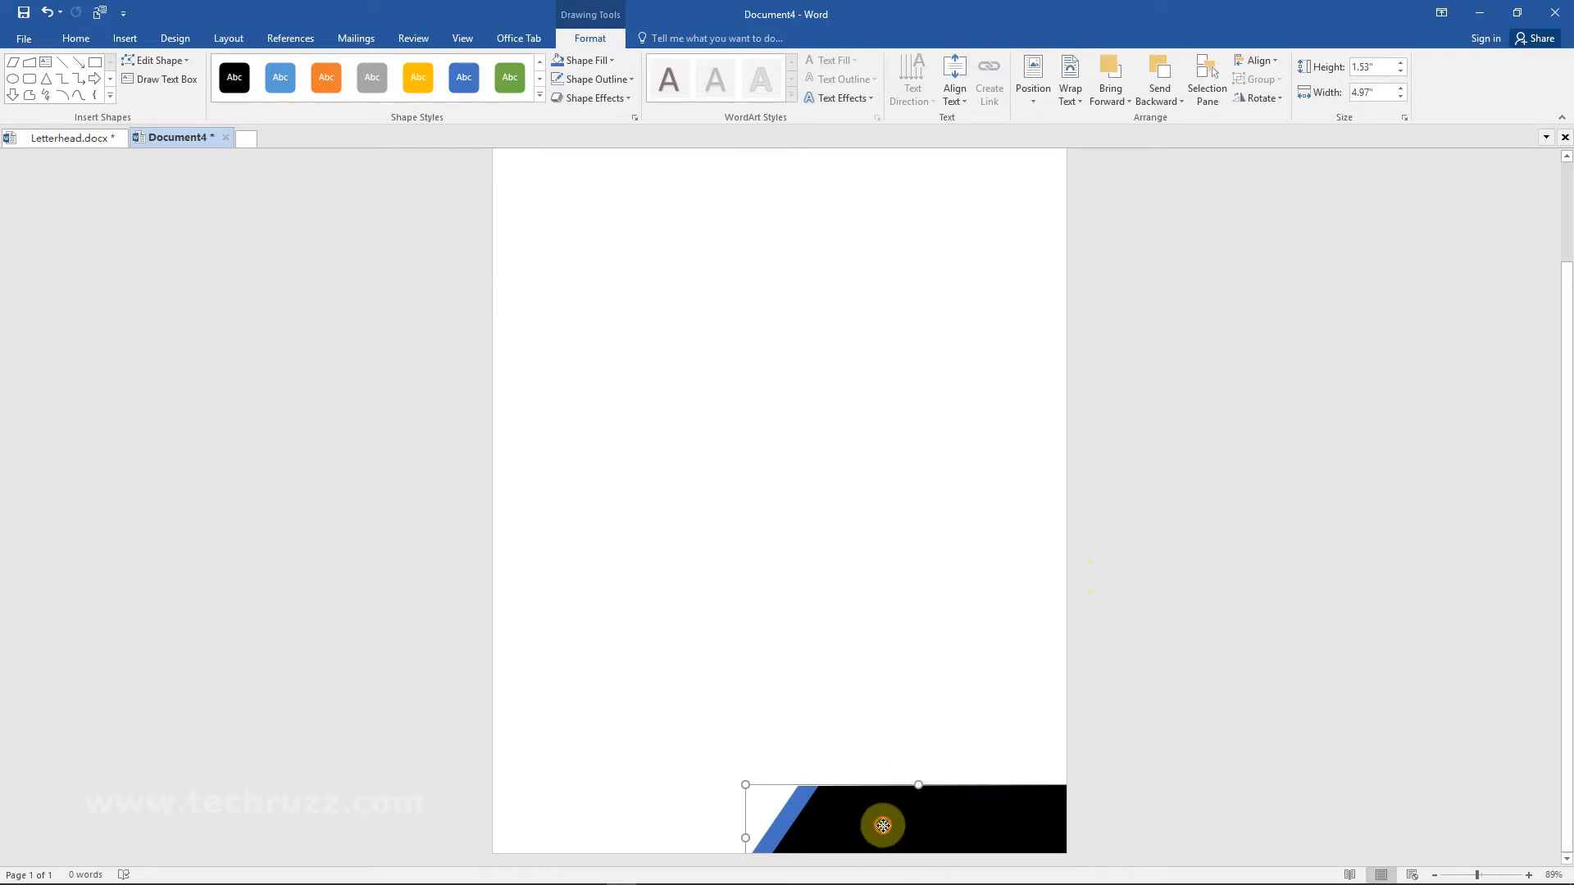
{"action": "left_click_drag", "start_coordinate": [874, 827], "coordinate": [871, 826]}
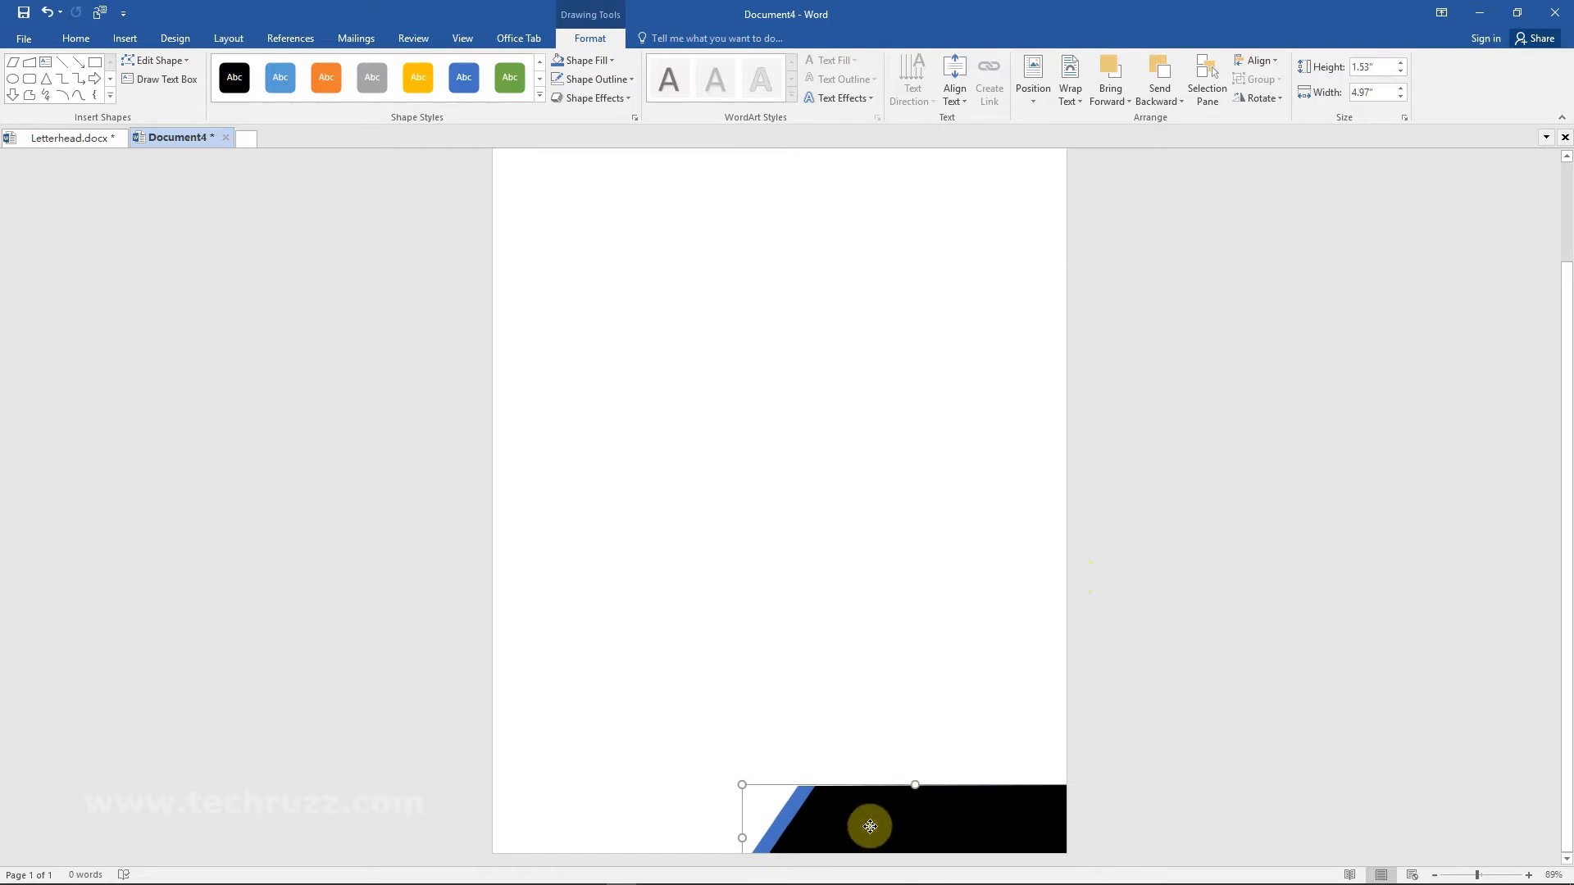
{"action": "scroll", "coordinate": [1156, 711], "scroll_direction": "up", "scroll_amount": 3}
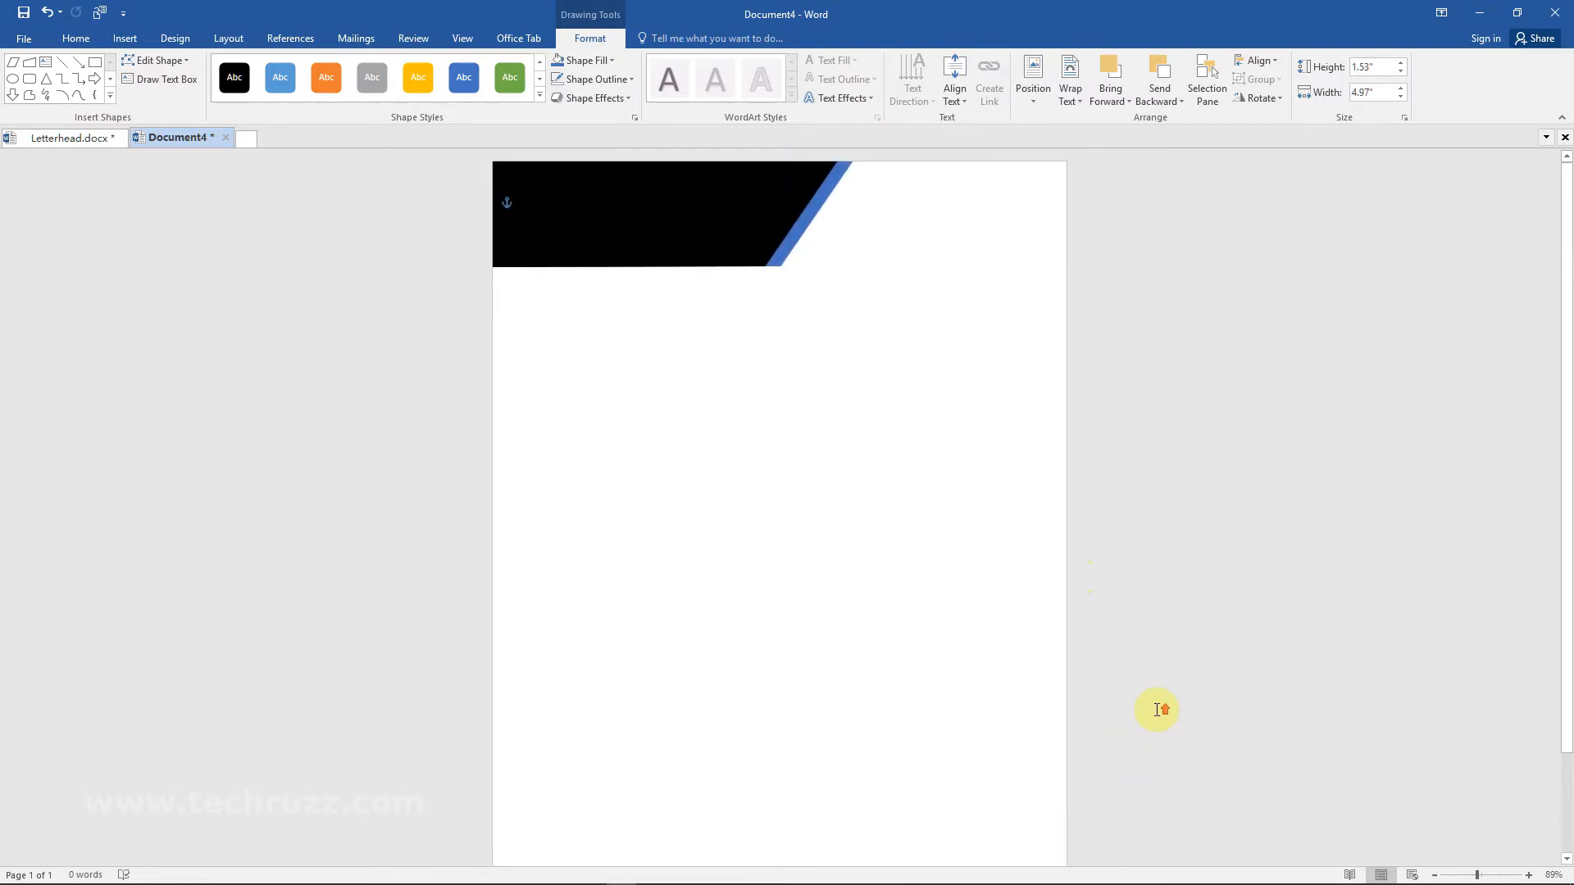
{"action": "scroll", "coordinate": [1172, 647], "scroll_direction": "down", "scroll_amount": 3}
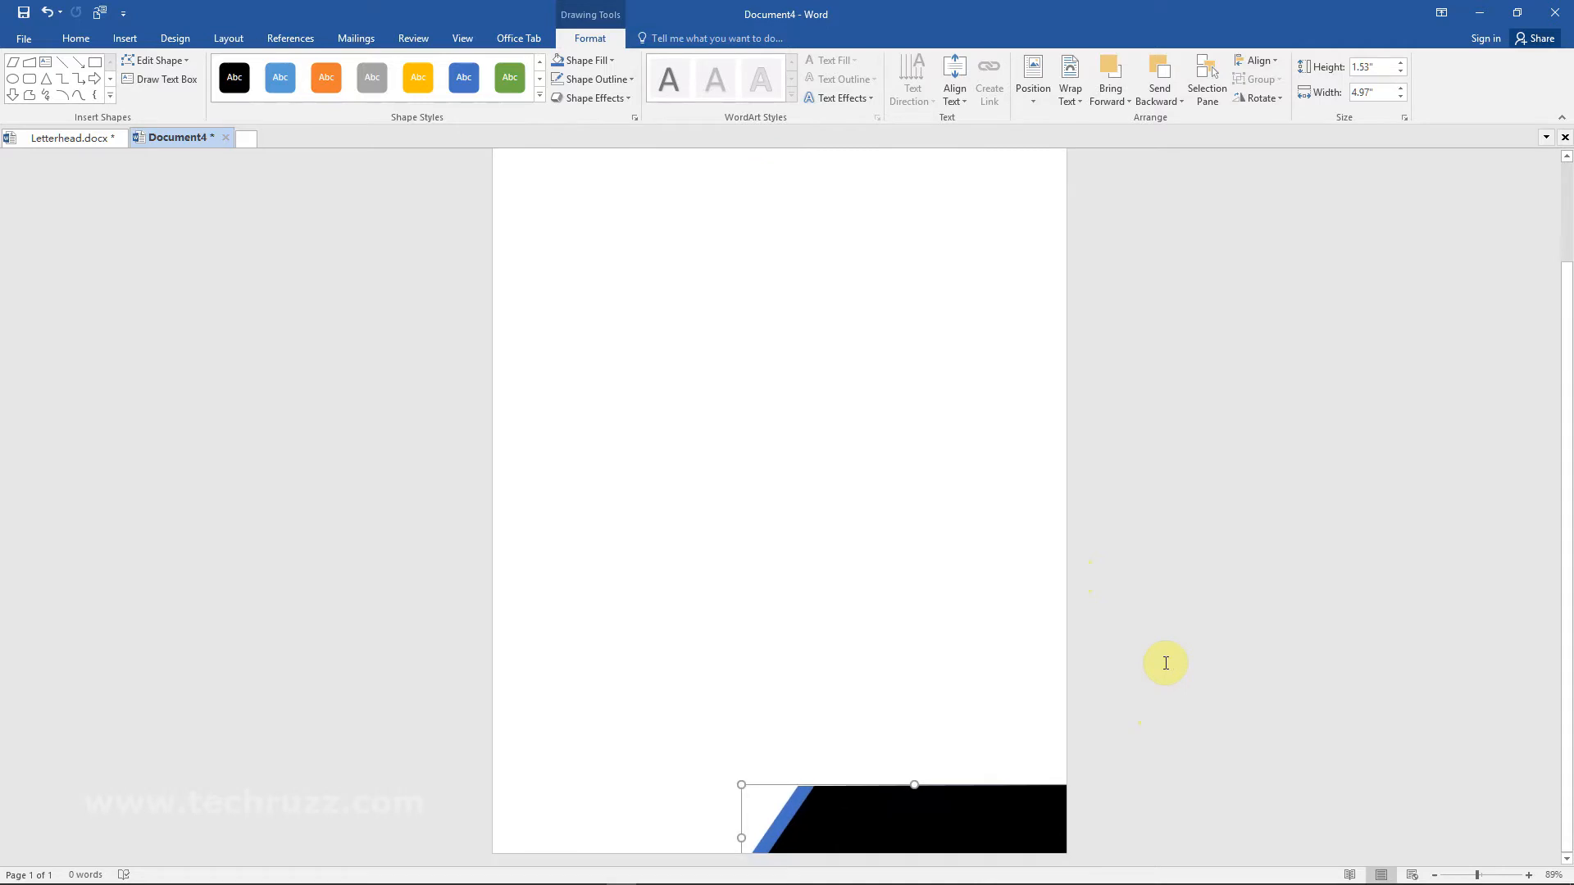
{"action": "scroll", "coordinate": [1166, 662], "scroll_direction": "up", "scroll_amount": 3}
{"action": "scroll", "coordinate": [1167, 656], "scroll_direction": "down", "scroll_amount": 3}
{"action": "scroll", "coordinate": [1166, 661], "scroll_direction": "up", "scroll_amount": 3}
{"action": "left_click", "coordinate": [643, 236]}
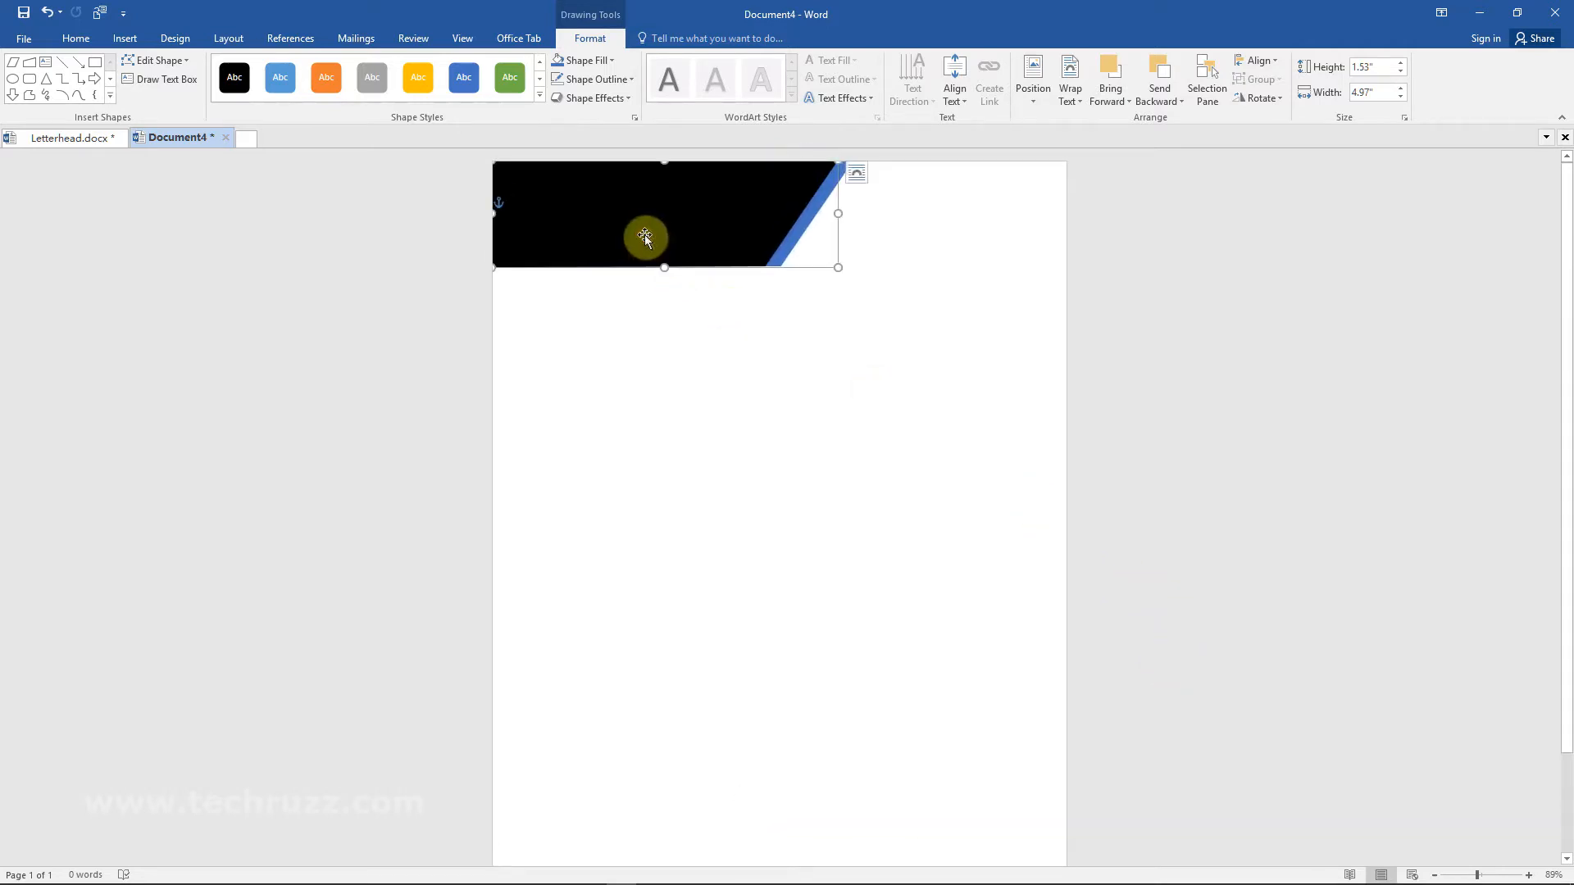
{"action": "left_click", "coordinate": [1238, 328]}
- Insert the logo picture unnamed.png from the TechRuzz folder and set its text wrapping to In Front of Text
{"action": "left_click", "coordinate": [506, 266]}
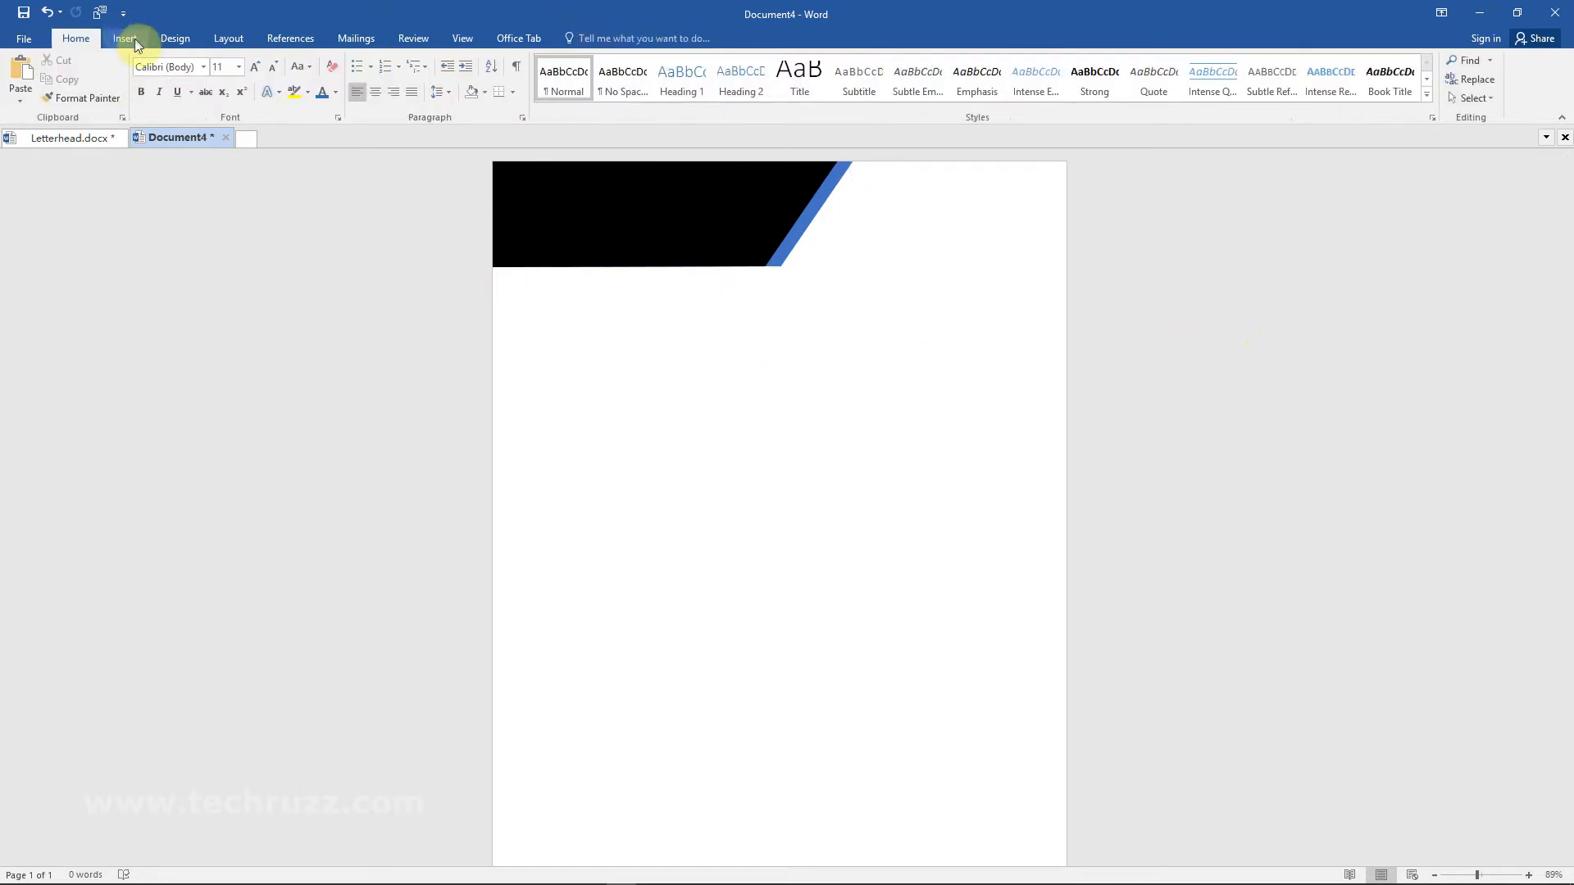
{"action": "left_click", "coordinate": [125, 39]}
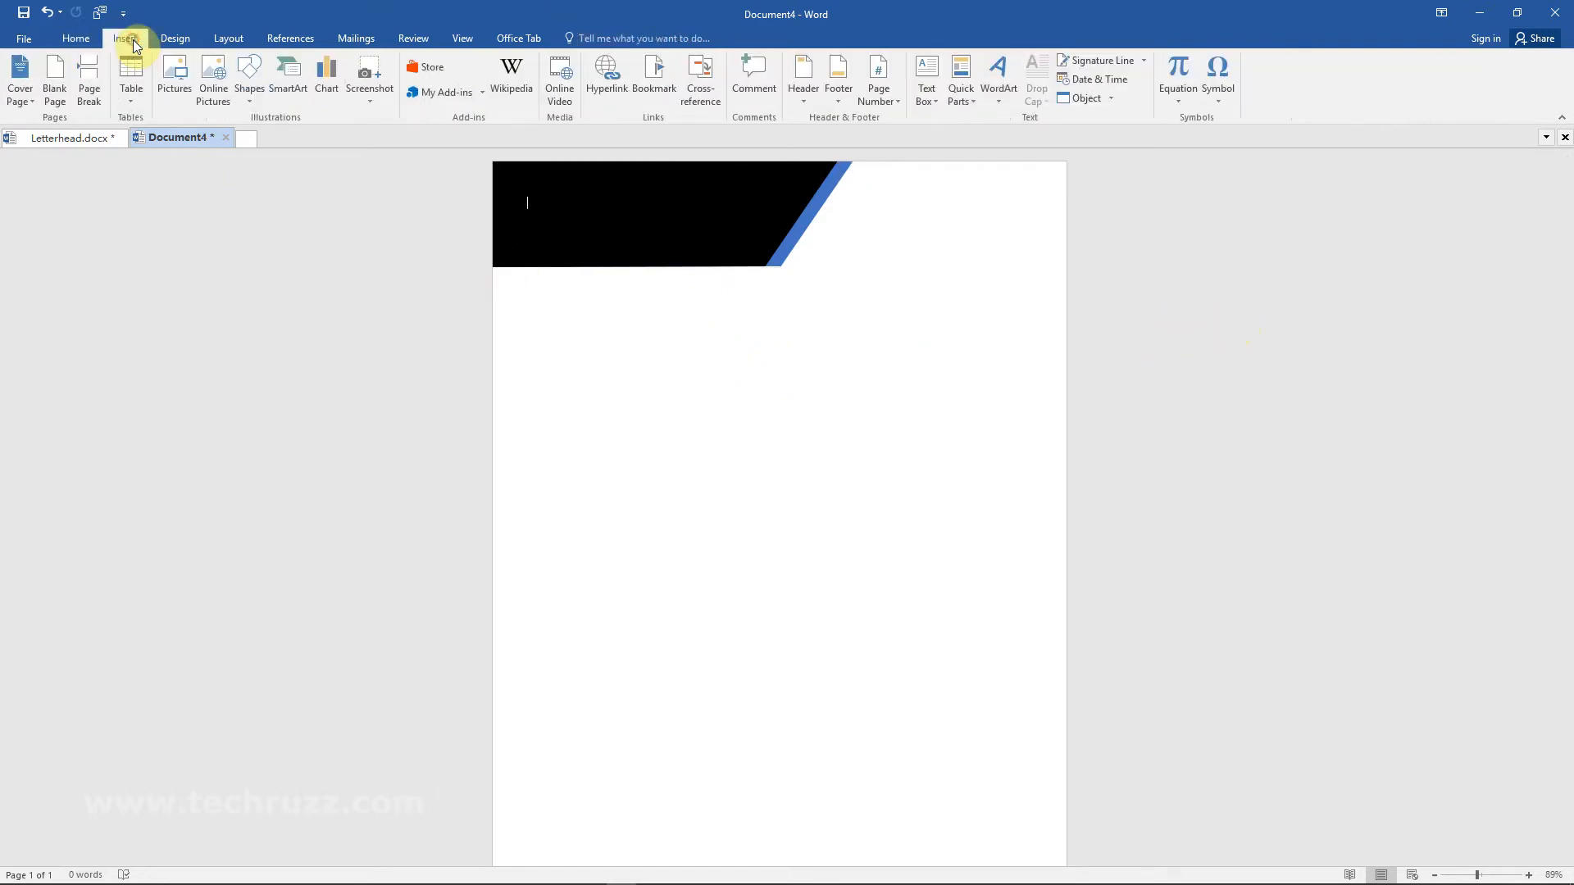
{"action": "left_click", "coordinate": [180, 92]}
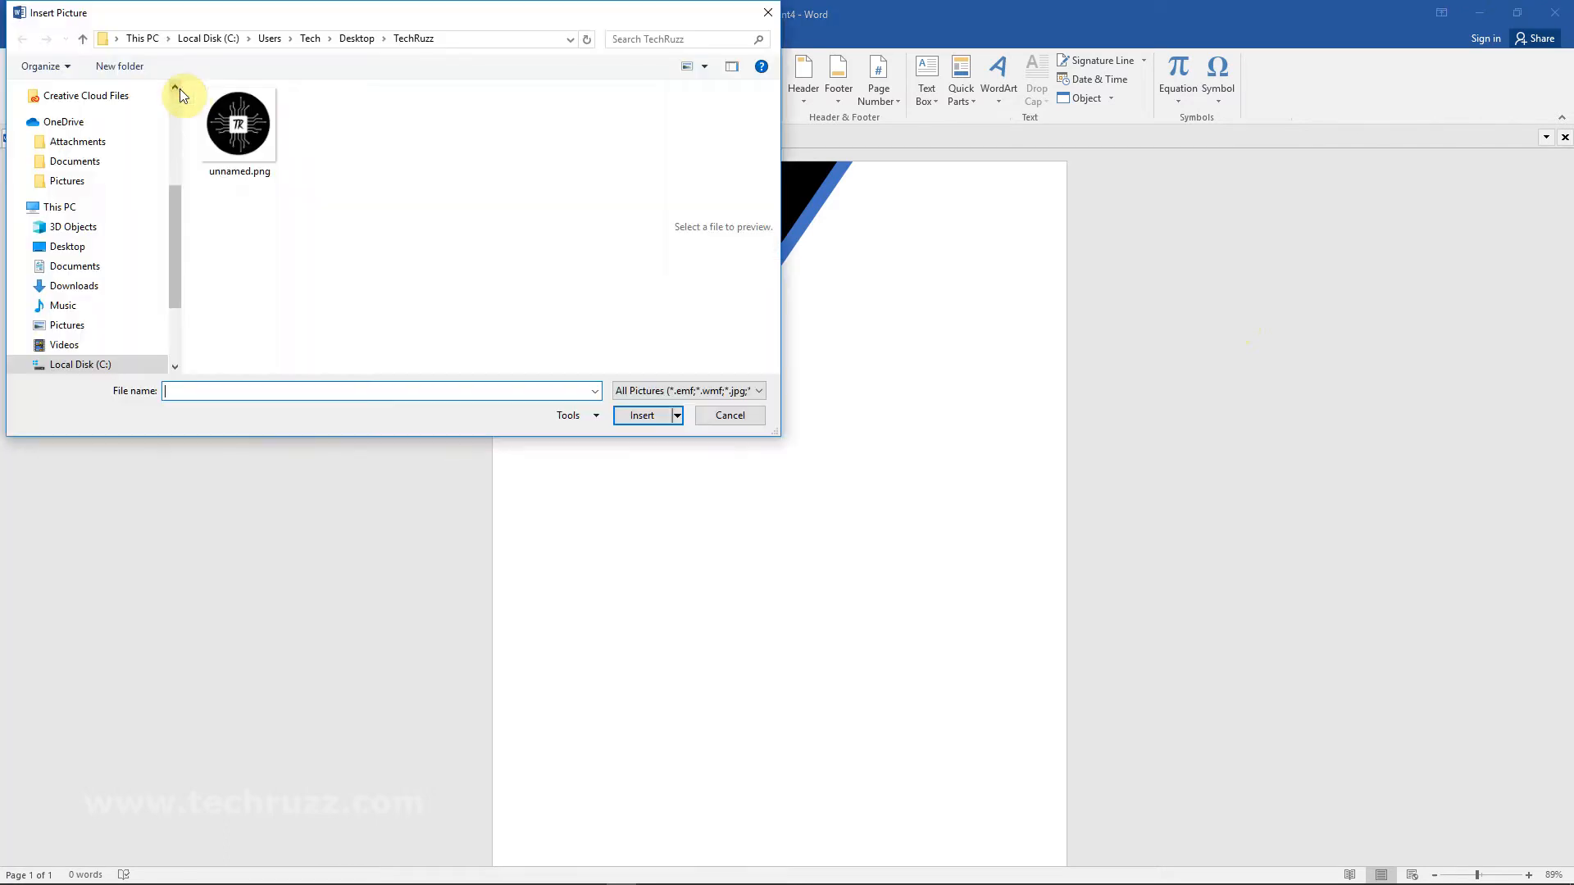
{"action": "left_click", "coordinate": [257, 133]}
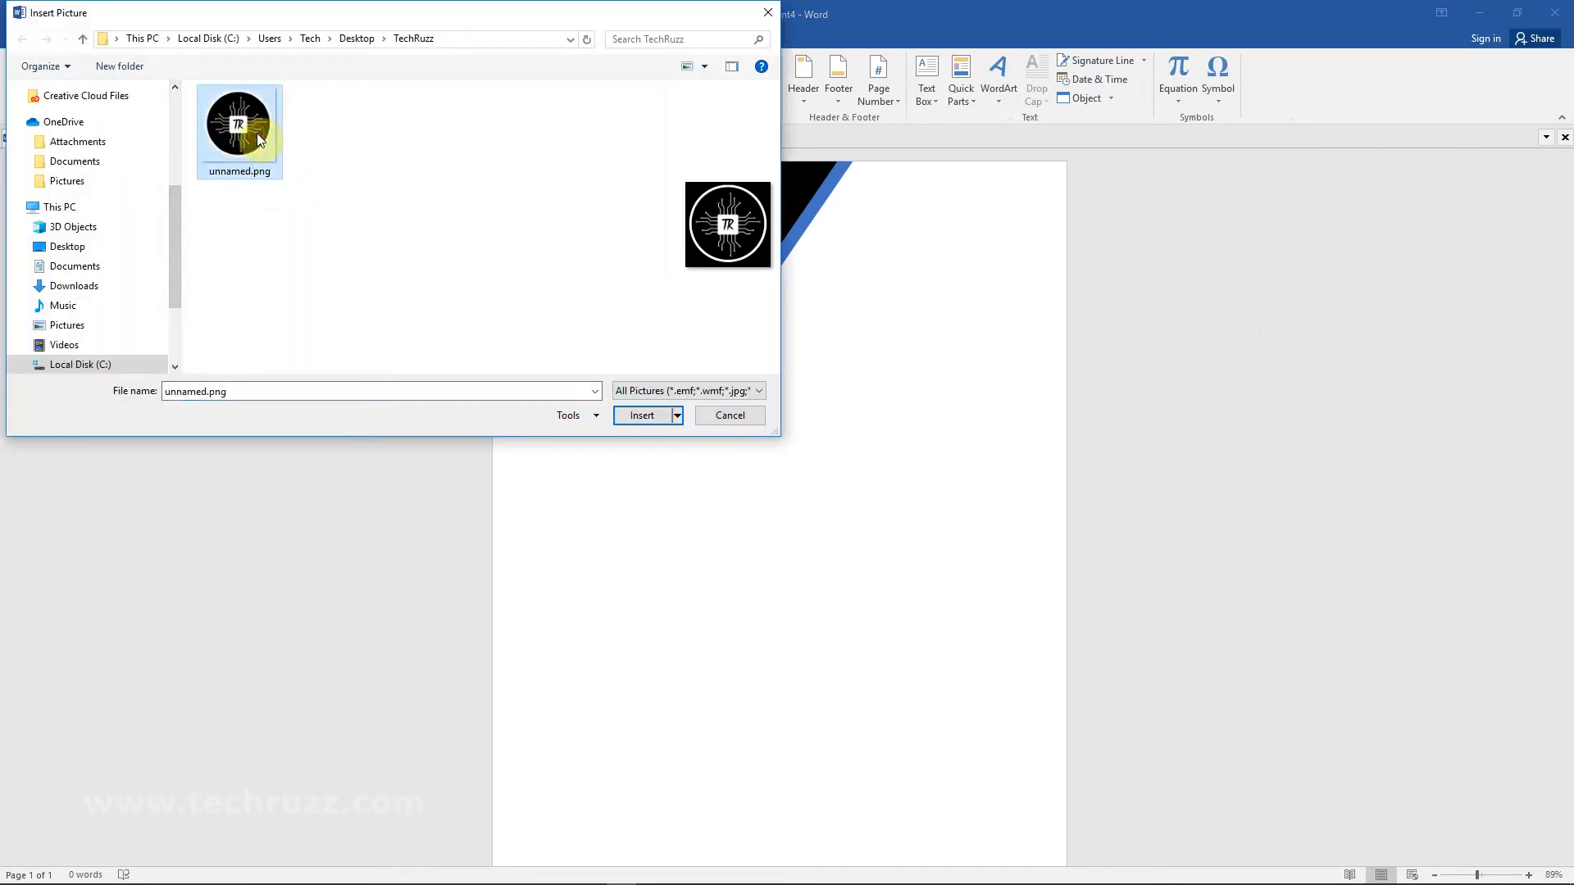
{"action": "left_click", "coordinate": [625, 414]}
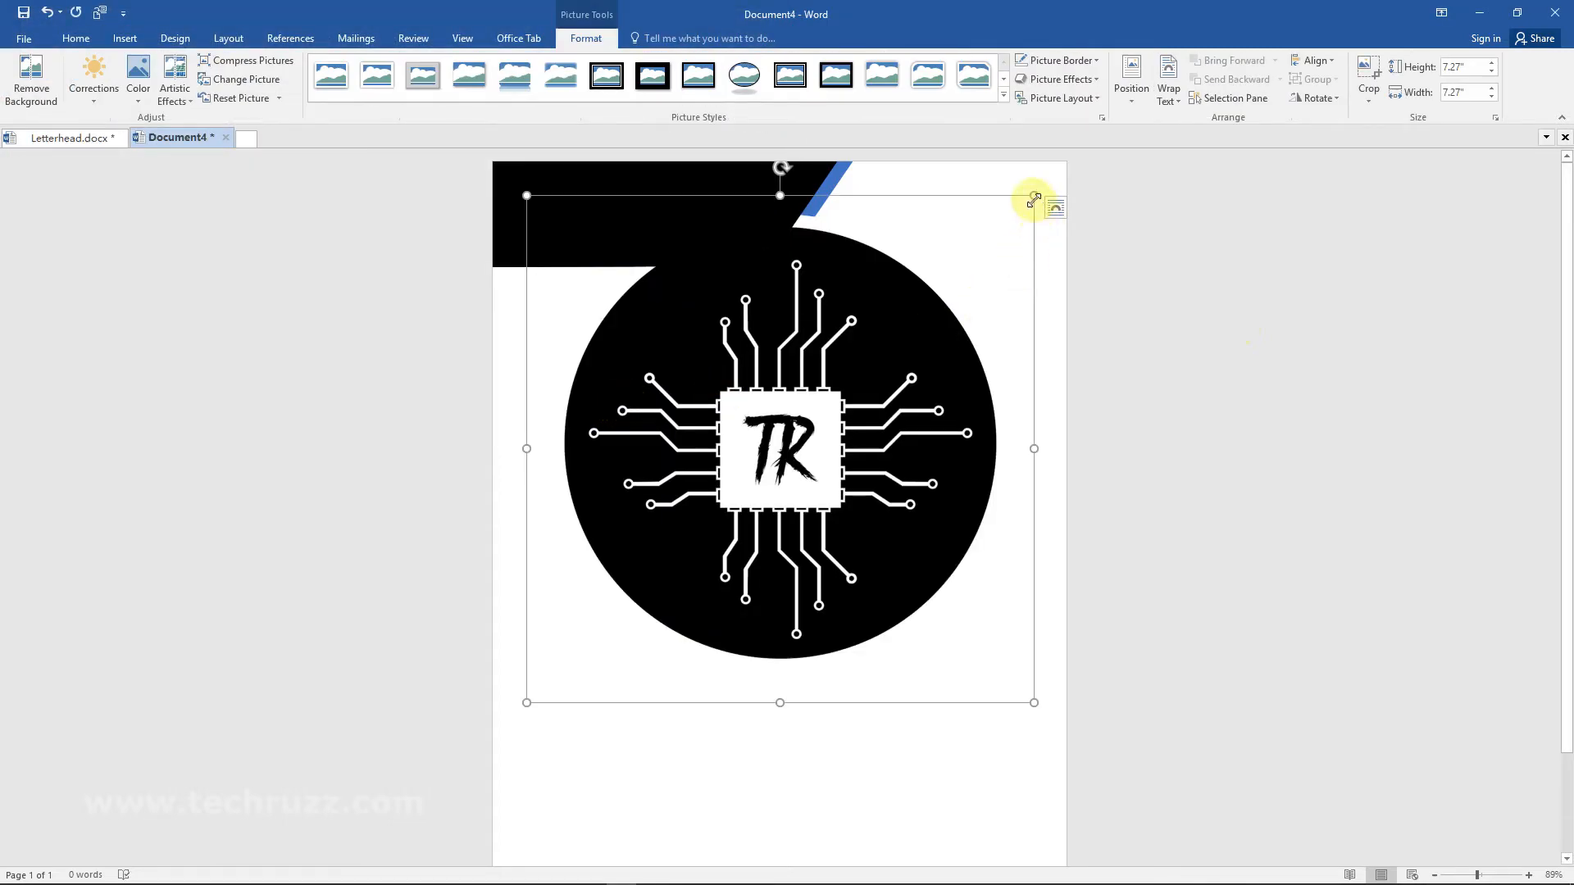
{"action": "left_click", "coordinate": [1178, 100]}
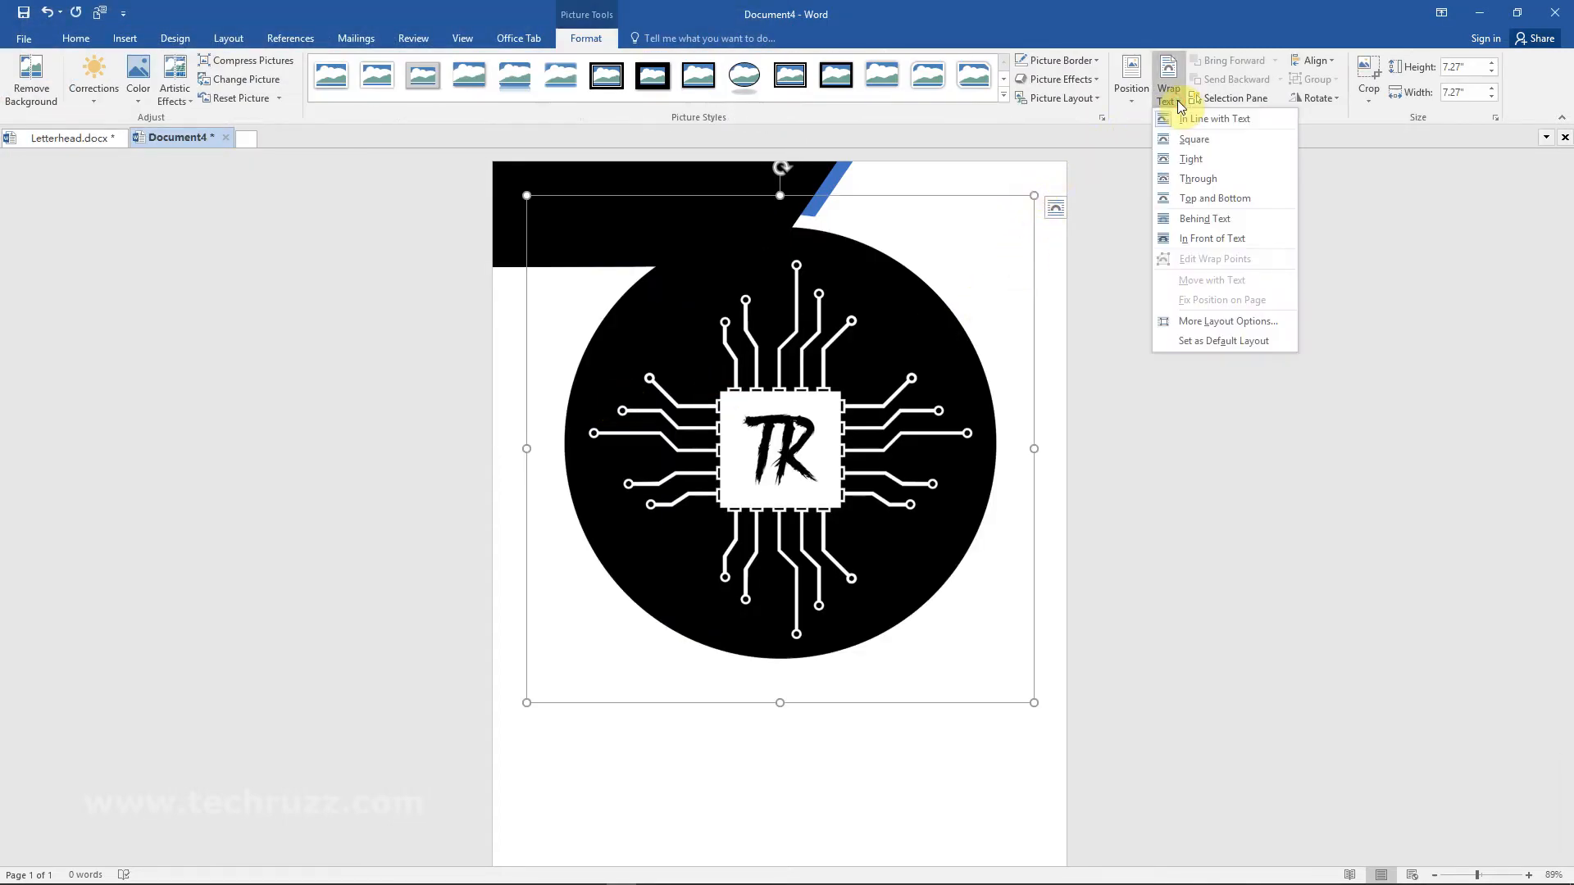
{"action": "left_click", "coordinate": [1187, 236]}
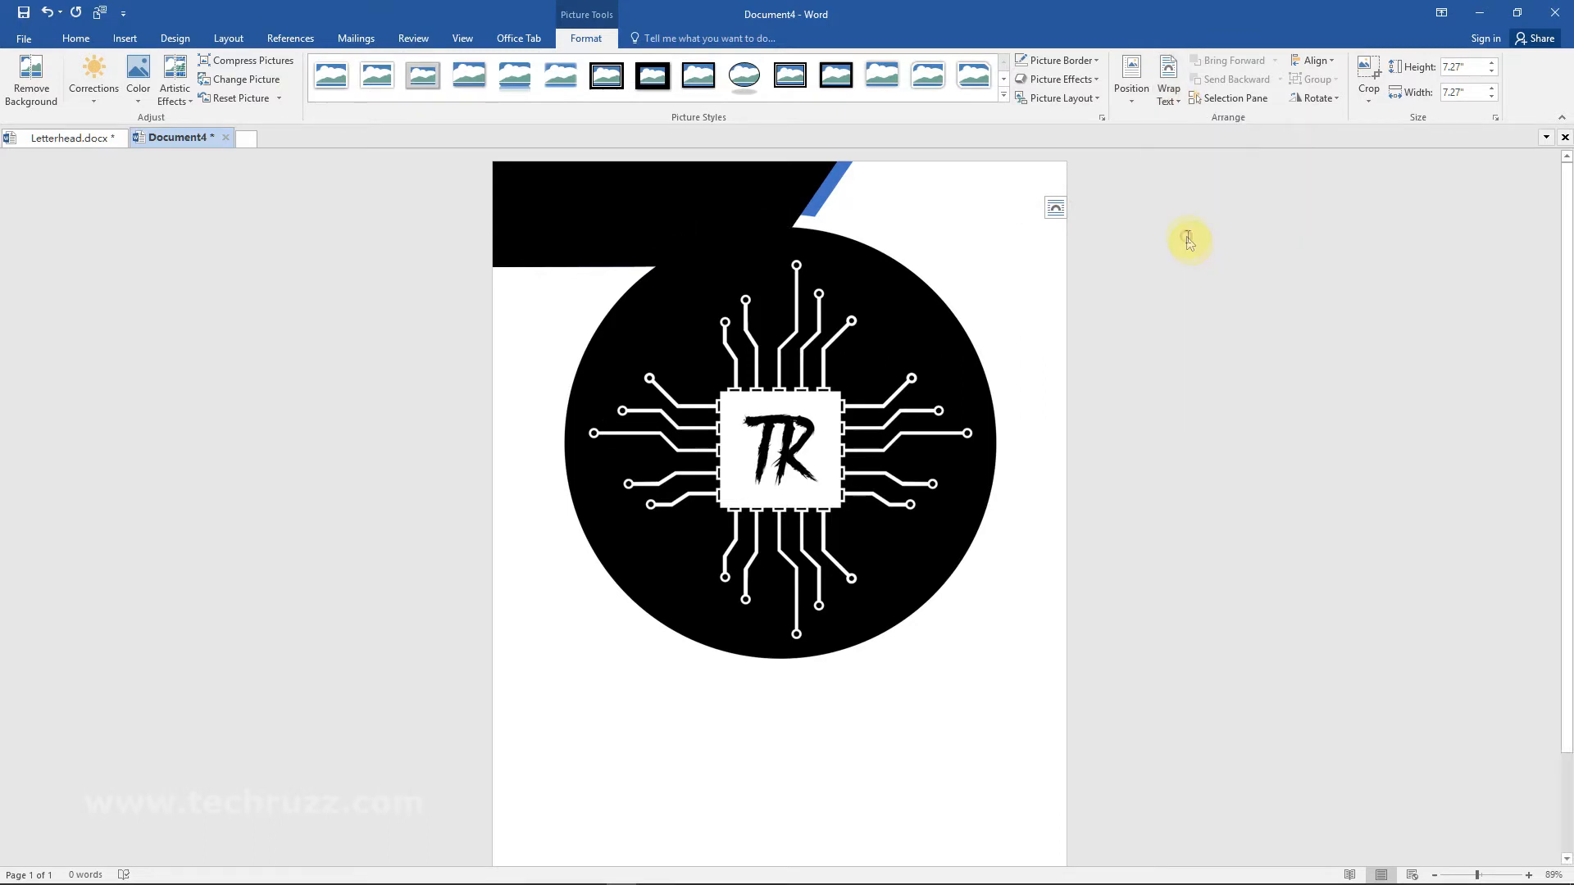
- Shrink the logo to about 1.35" square and position it within the left part of the black header banner
{"action": "left_click_drag", "start_coordinate": [1031, 701], "coordinate": [640, 309]}
{"action": "left_click_drag", "start_coordinate": [596, 258], "coordinate": [605, 222]}
{"action": "left_click_drag", "start_coordinate": [641, 166], "coordinate": [588, 203]}
{"action": "left_click_drag", "start_coordinate": [587, 270], "coordinate": [622, 262]}
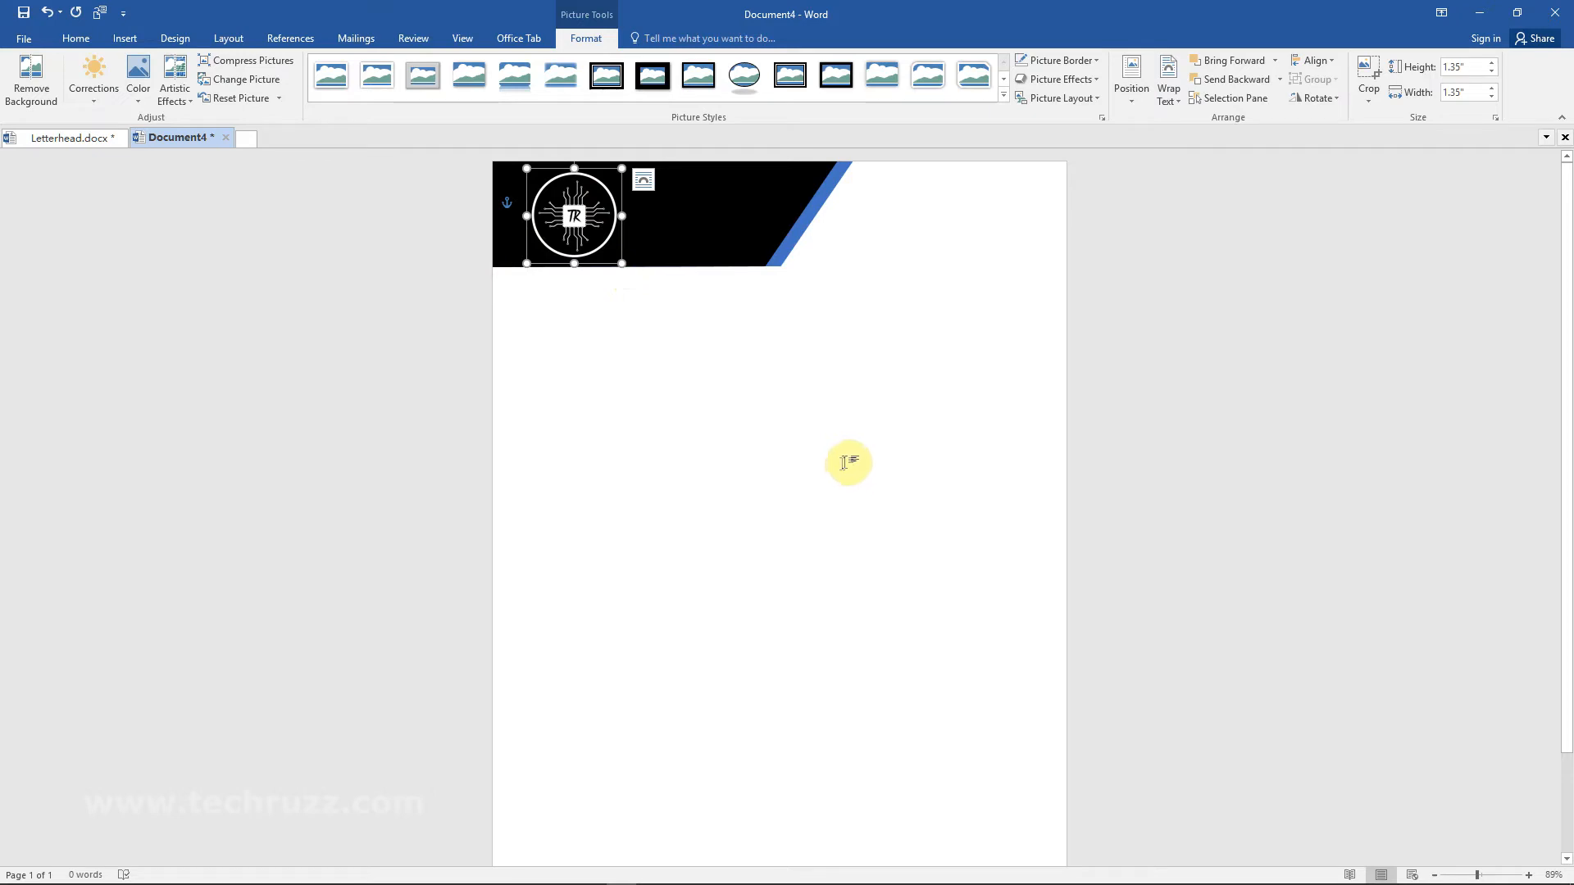
{"action": "left_click", "coordinate": [1148, 416]}
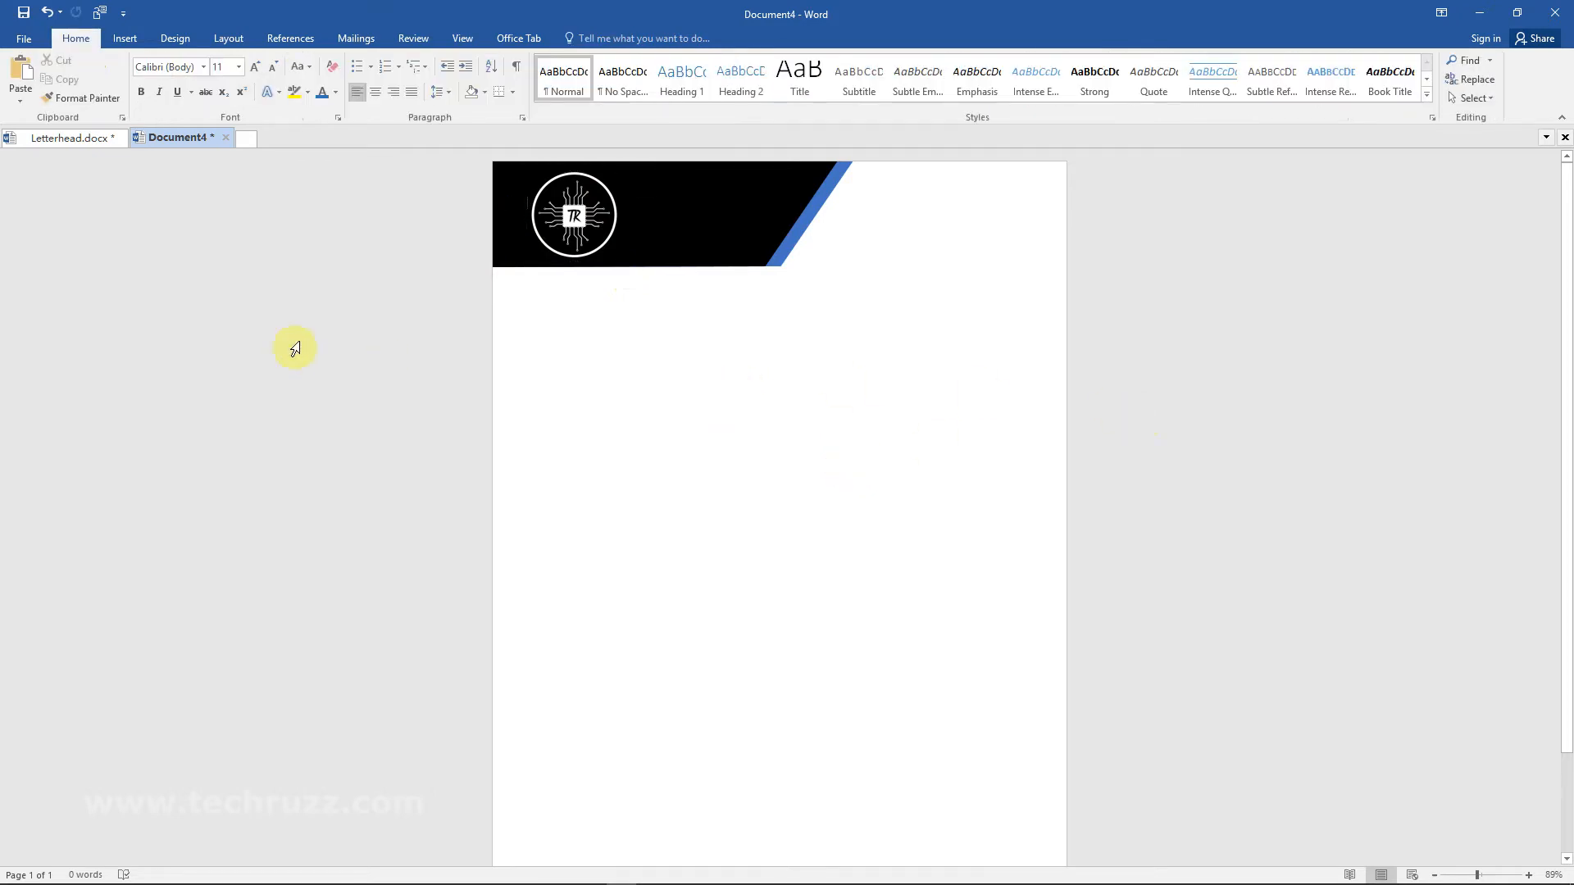
- Insert a WordArt text box over the header banner, using the fourth style in the second row of the gallery
{"action": "left_click", "coordinate": [124, 38]}
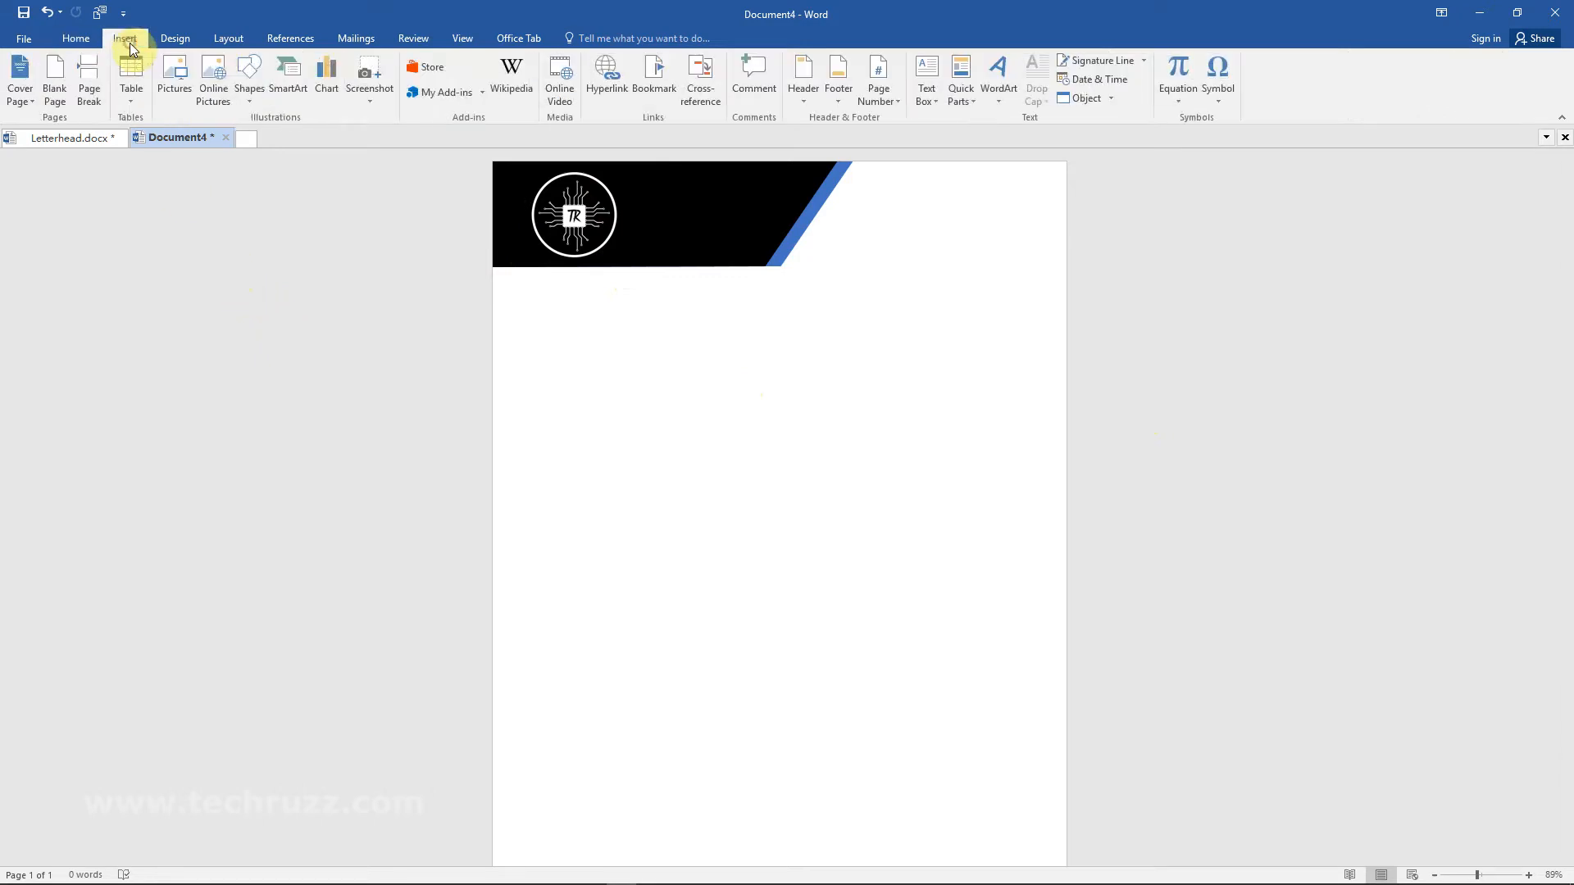
{"action": "left_click", "coordinate": [1000, 104]}
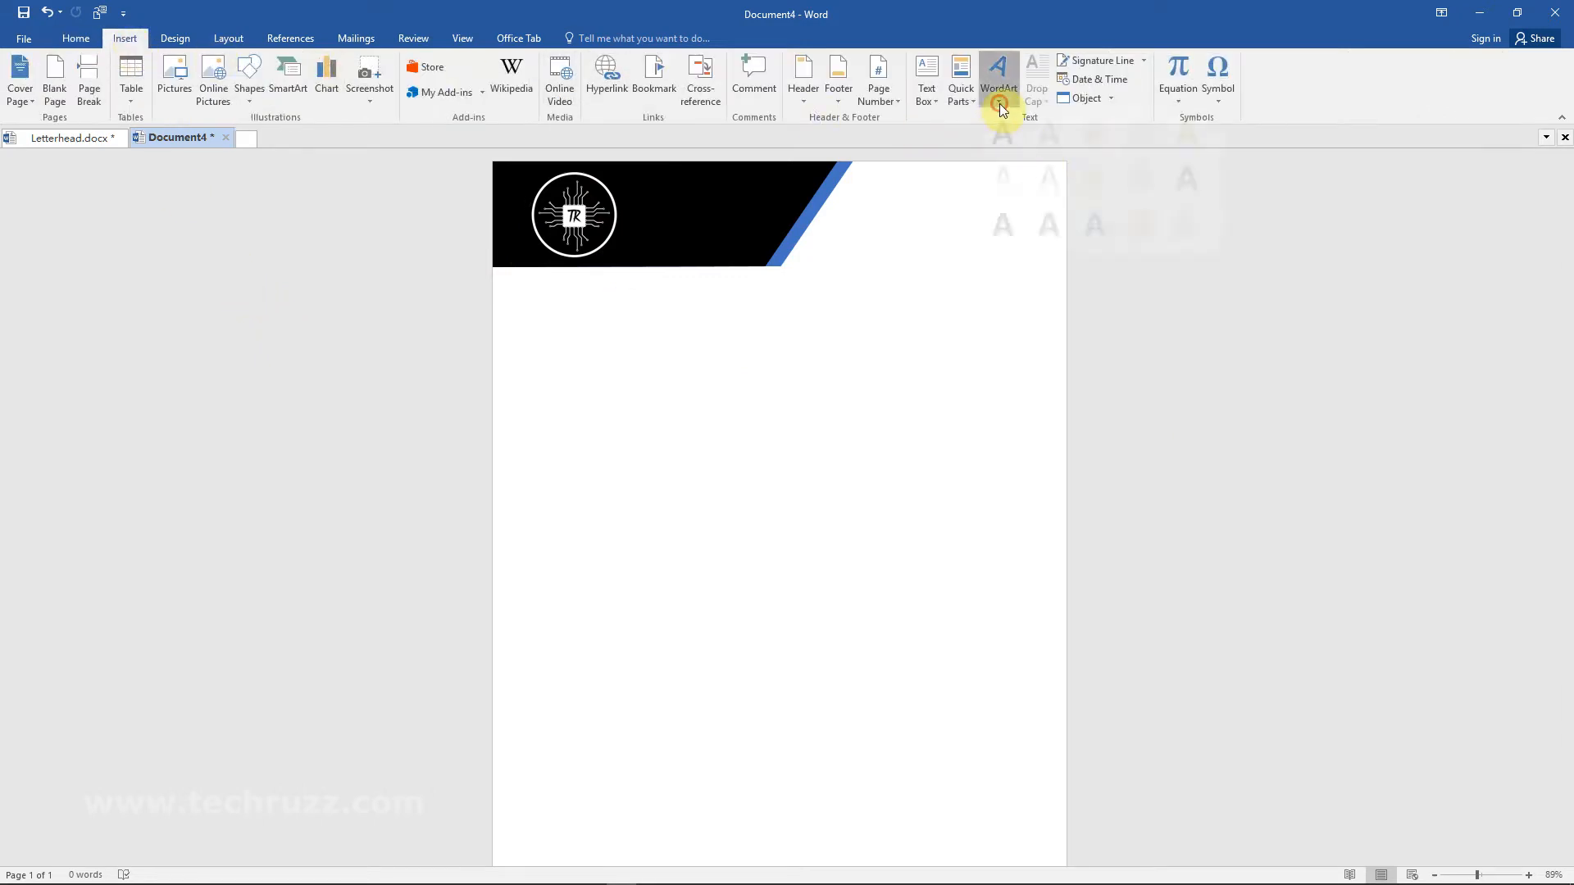
{"action": "left_click", "coordinate": [1146, 187]}
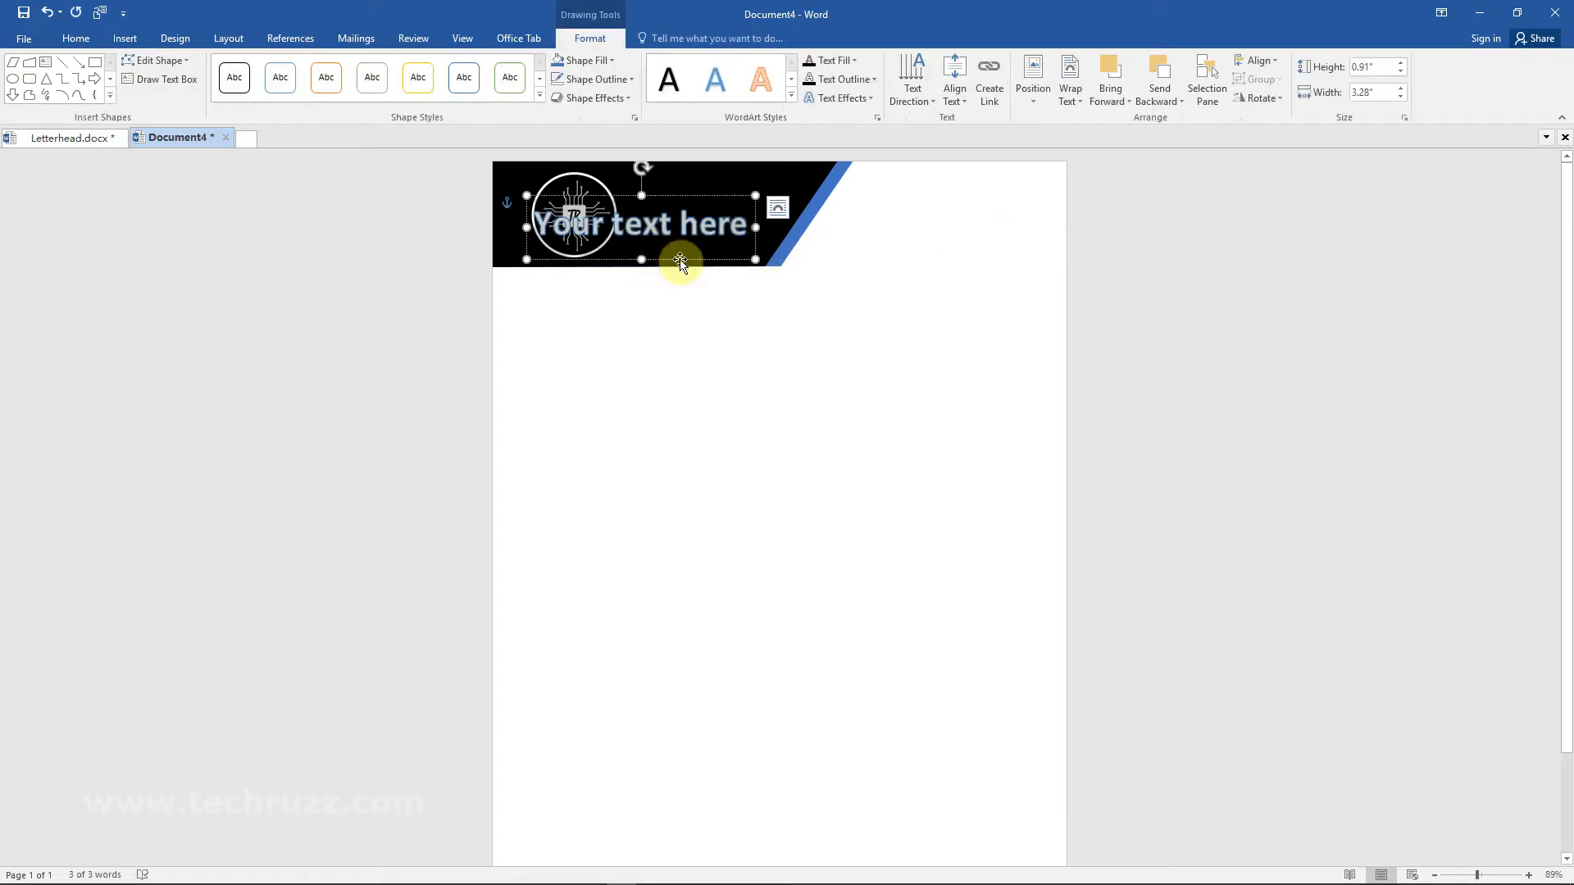
- Replace the WordArt placeholder text with TechRuzz and fit its box beside the logo at about 0.71" high
{"action": "left_click_drag", "start_coordinate": [696, 260], "coordinate": [782, 240]}
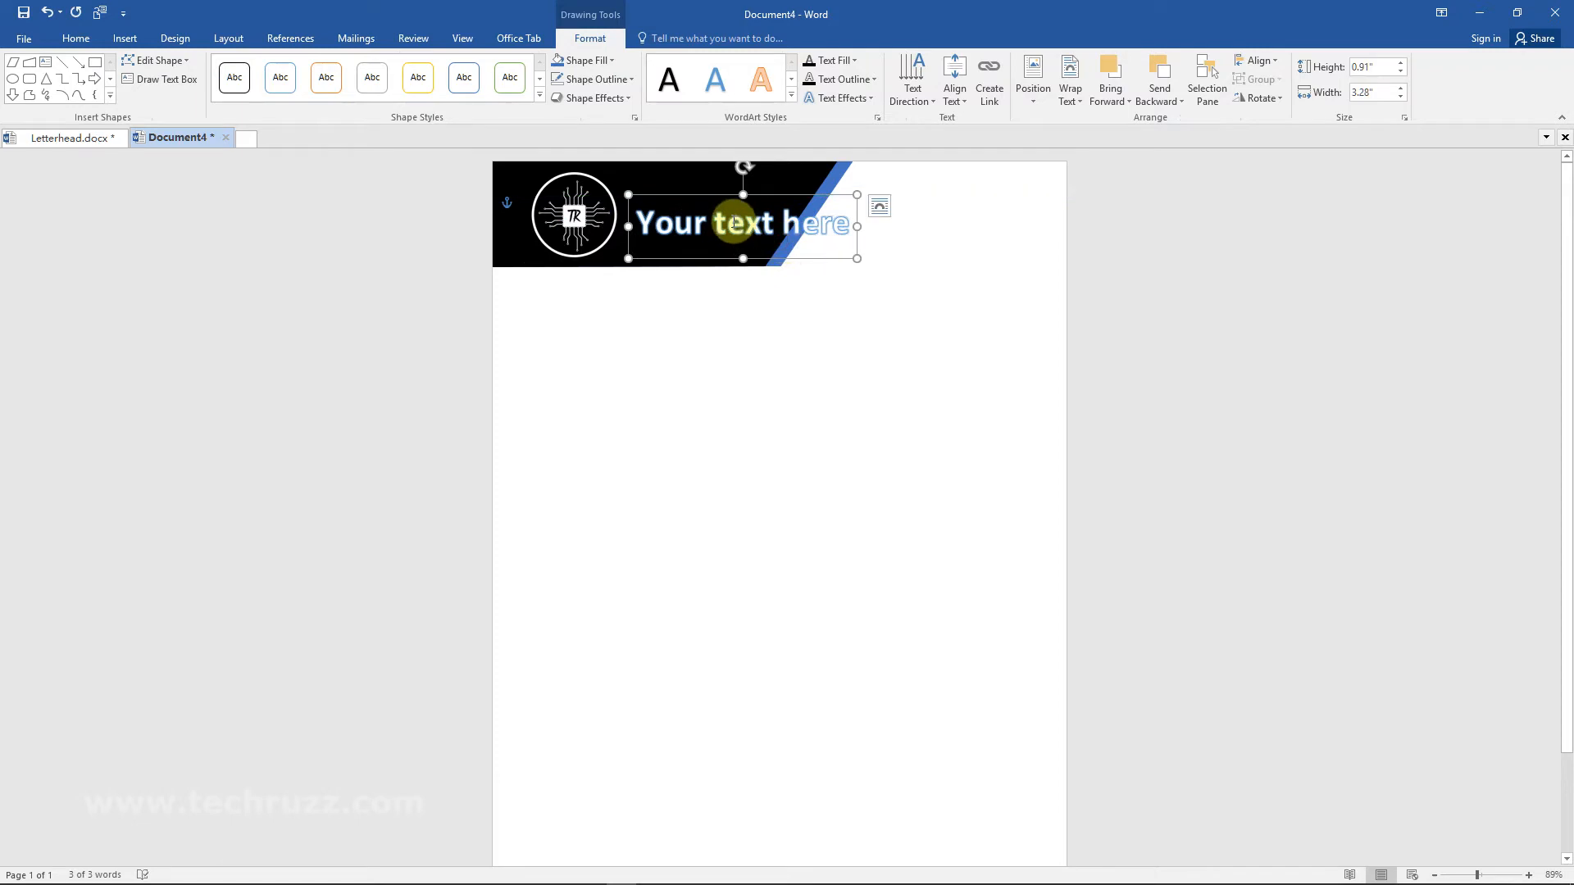
{"action": "triple_click", "coordinate": [732, 221]}
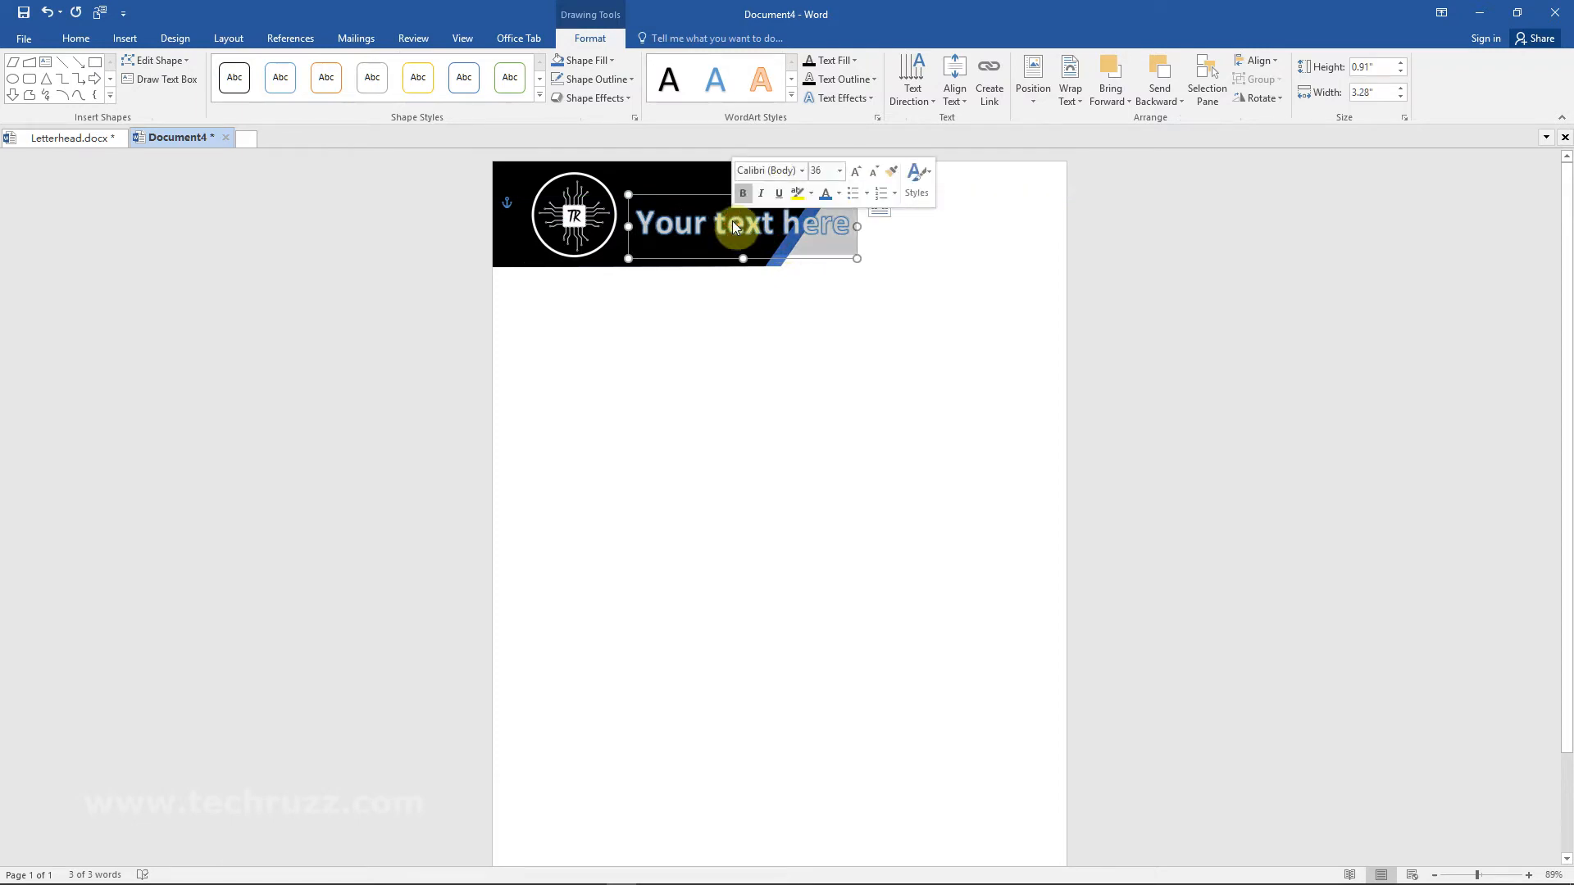
{"action": "type", "text": "TechRuzz"}
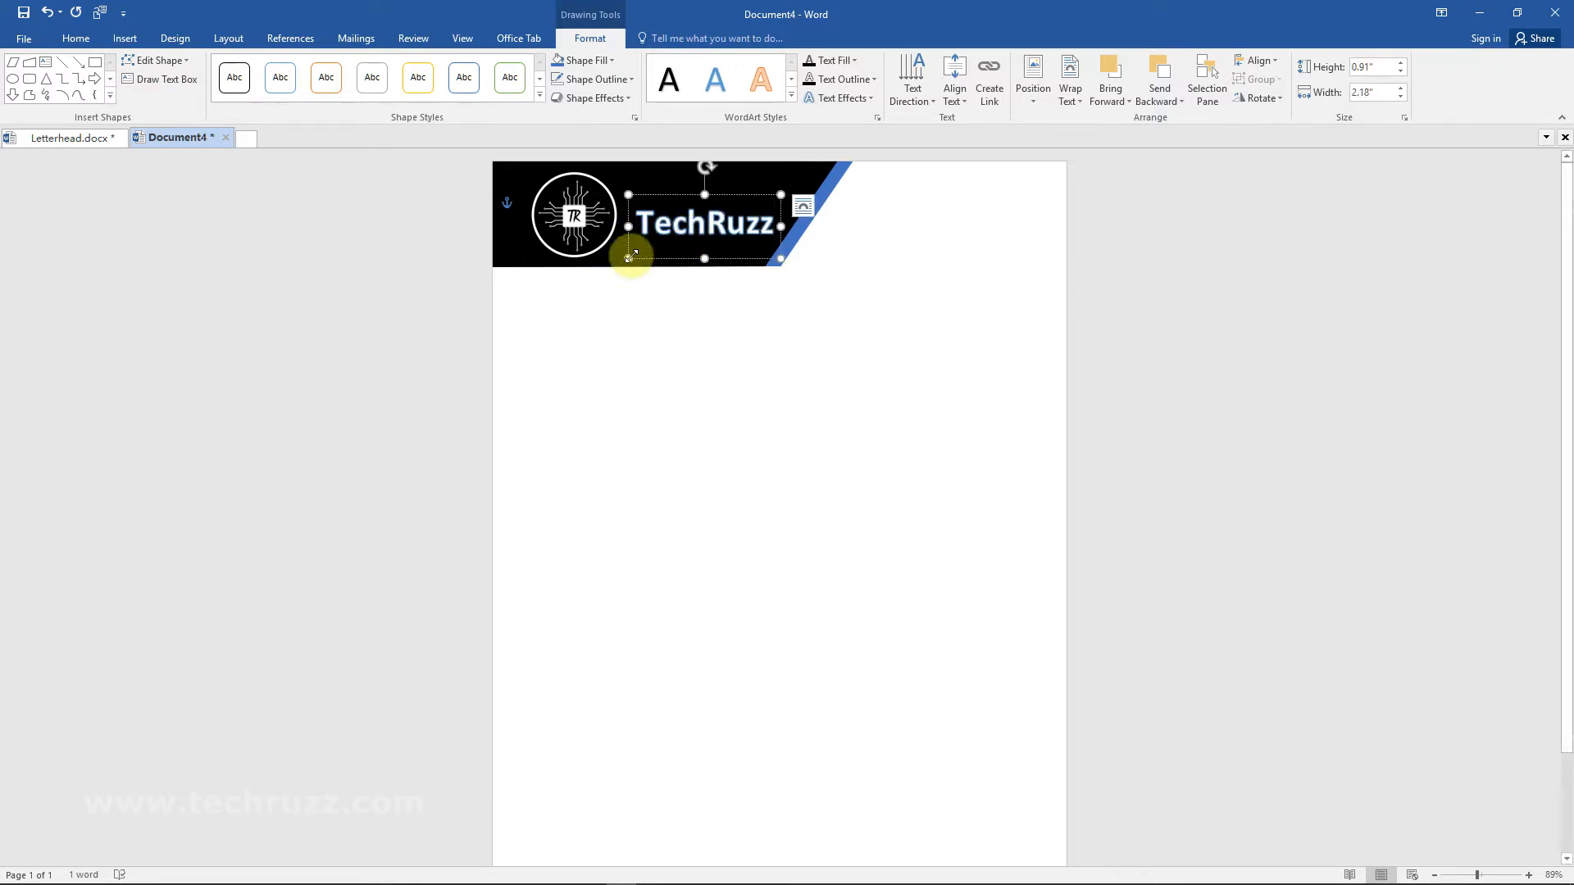
{"action": "left_click_drag", "start_coordinate": [704, 260], "coordinate": [654, 229]}
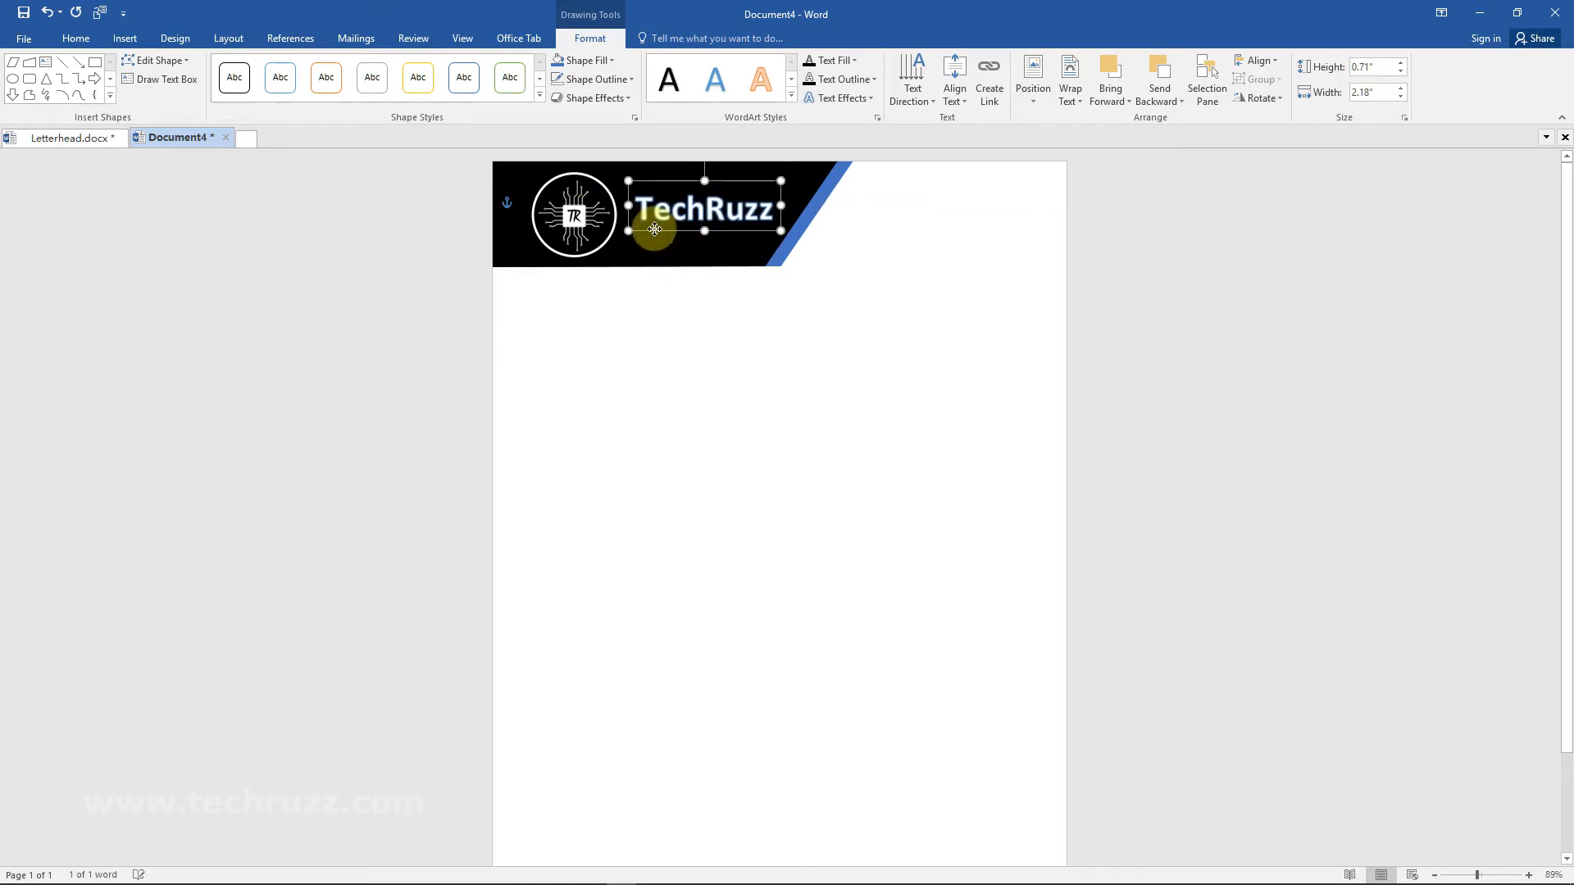
{"action": "left_click", "coordinate": [1209, 331]}
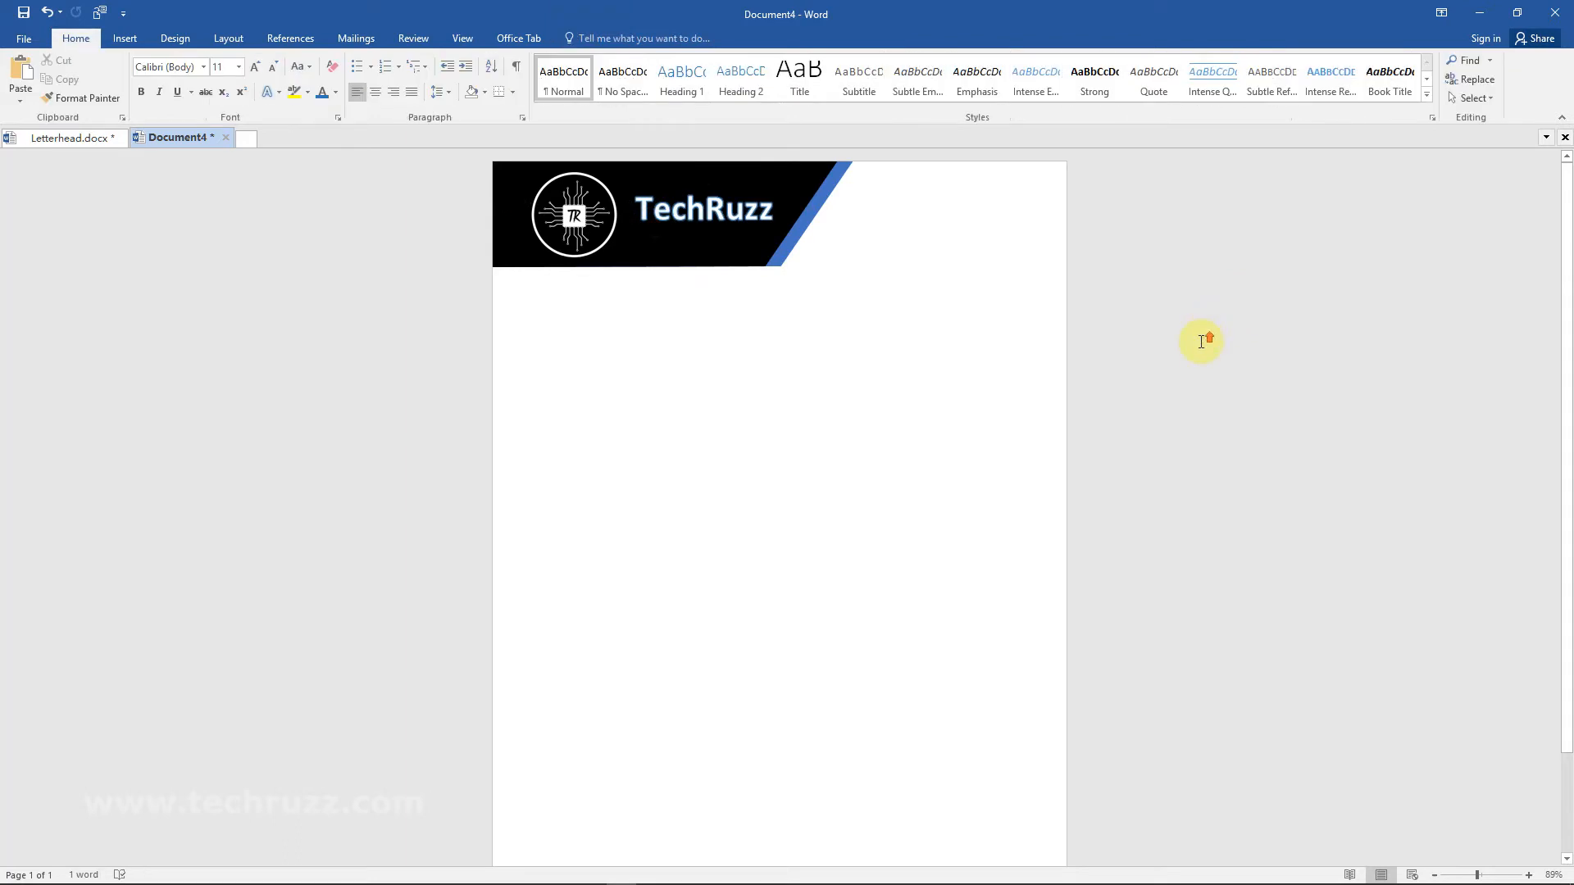
- Shrink the logo slightly from its lower-right corner within the black header banner
{"action": "left_click", "coordinate": [579, 213]}
{"action": "left_click_drag", "start_coordinate": [623, 262], "coordinate": [620, 261]}
{"action": "left_click", "coordinate": [1171, 283]}
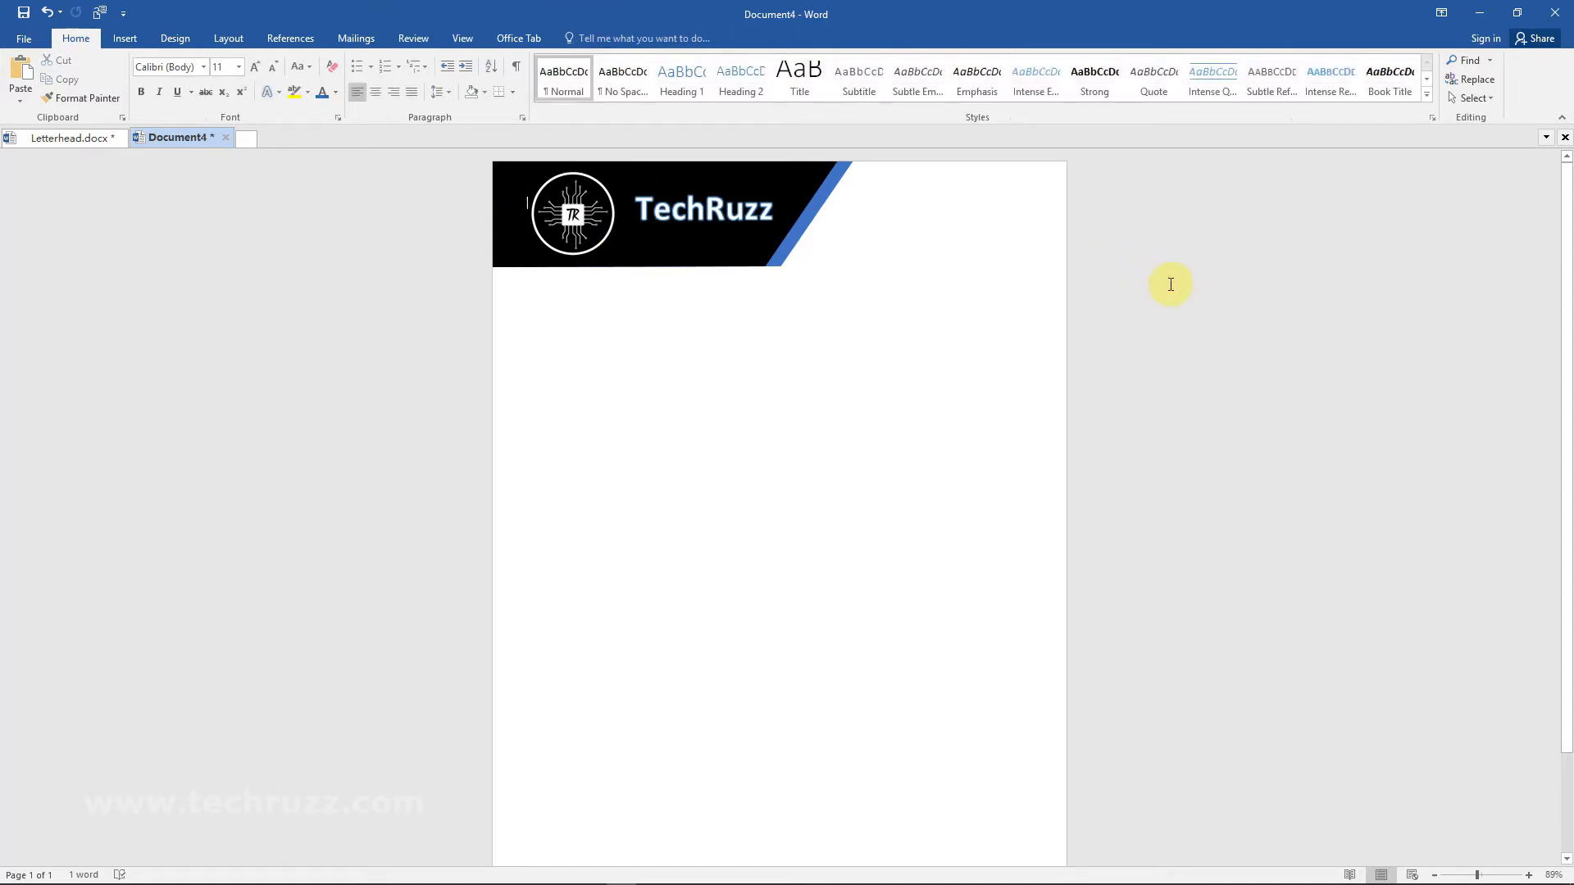
- Nudge the TechRuzz WordArt slightly down and left to line it up with the logo's centre
{"action": "left_click", "coordinate": [661, 214]}
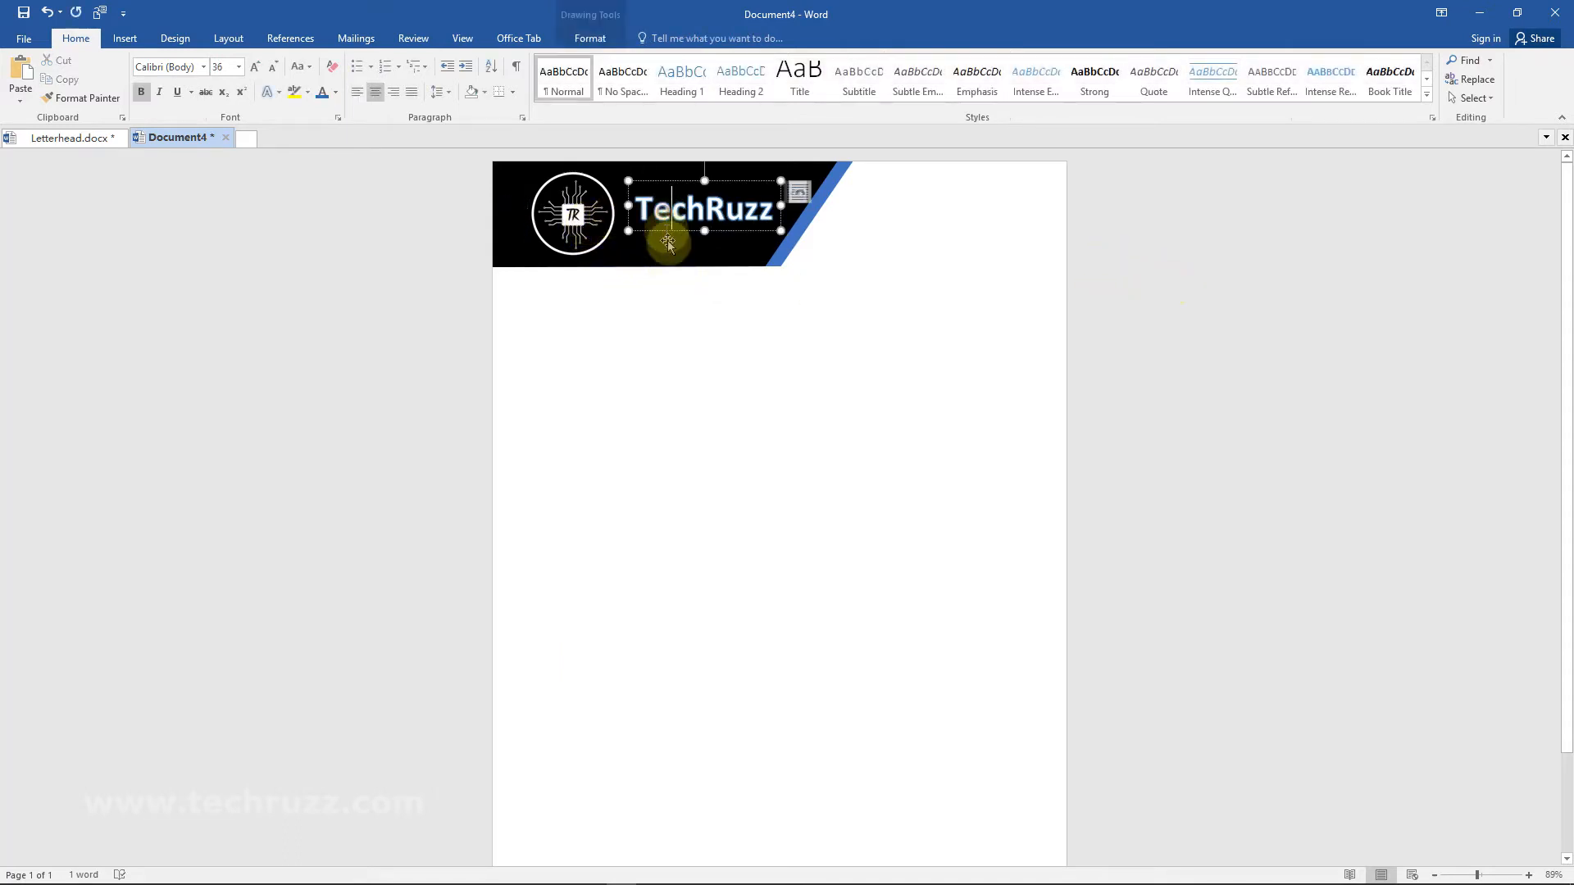
{"action": "left_click", "coordinate": [669, 239]}
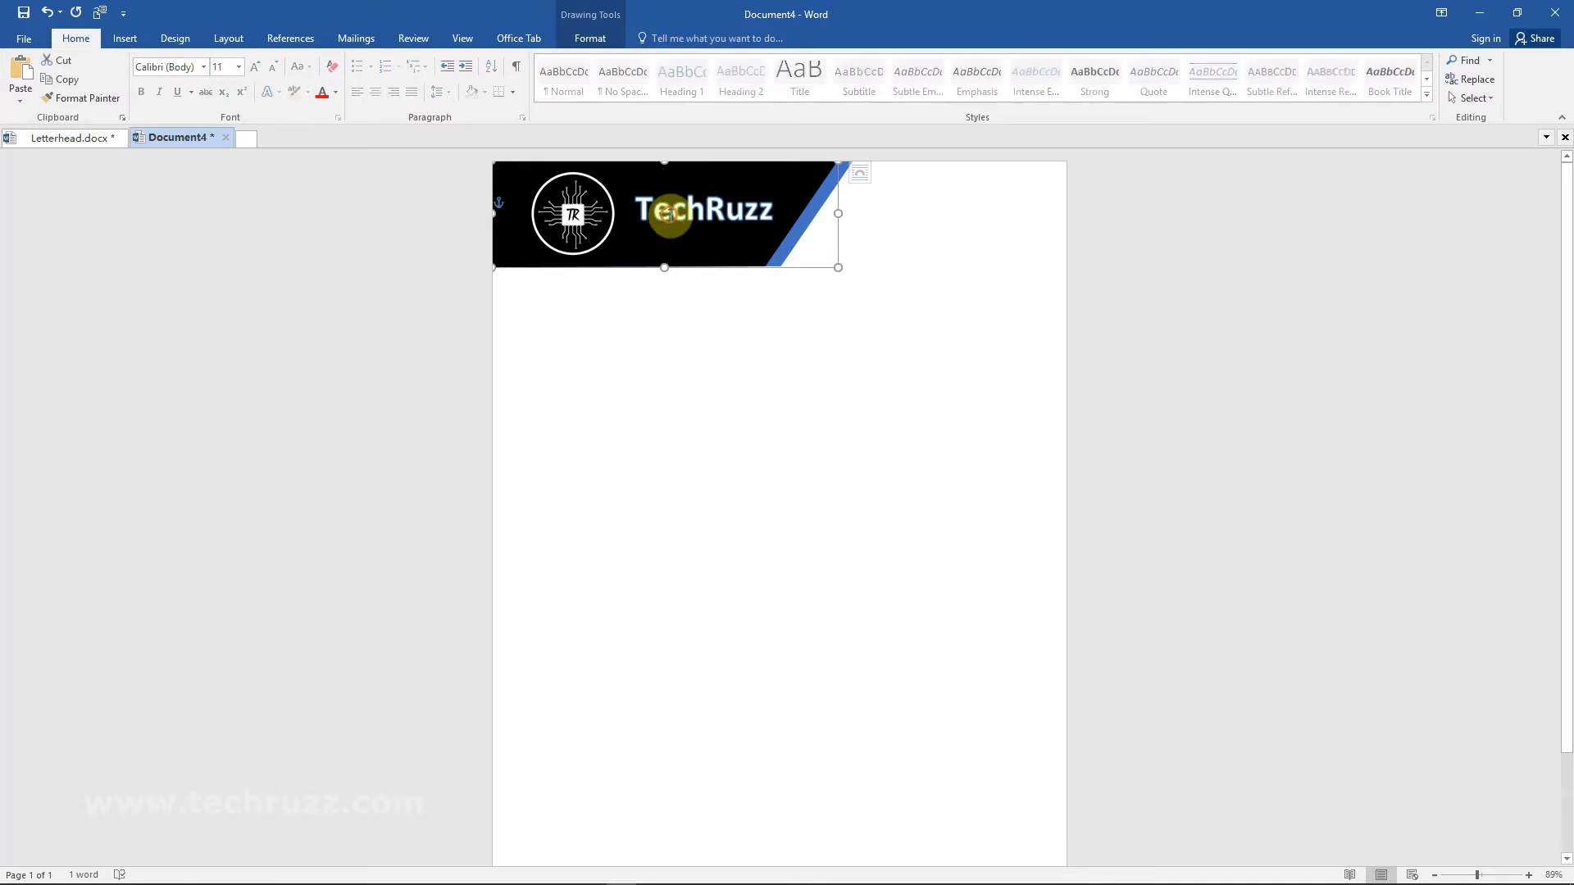
{"action": "left_click", "coordinate": [671, 213]}
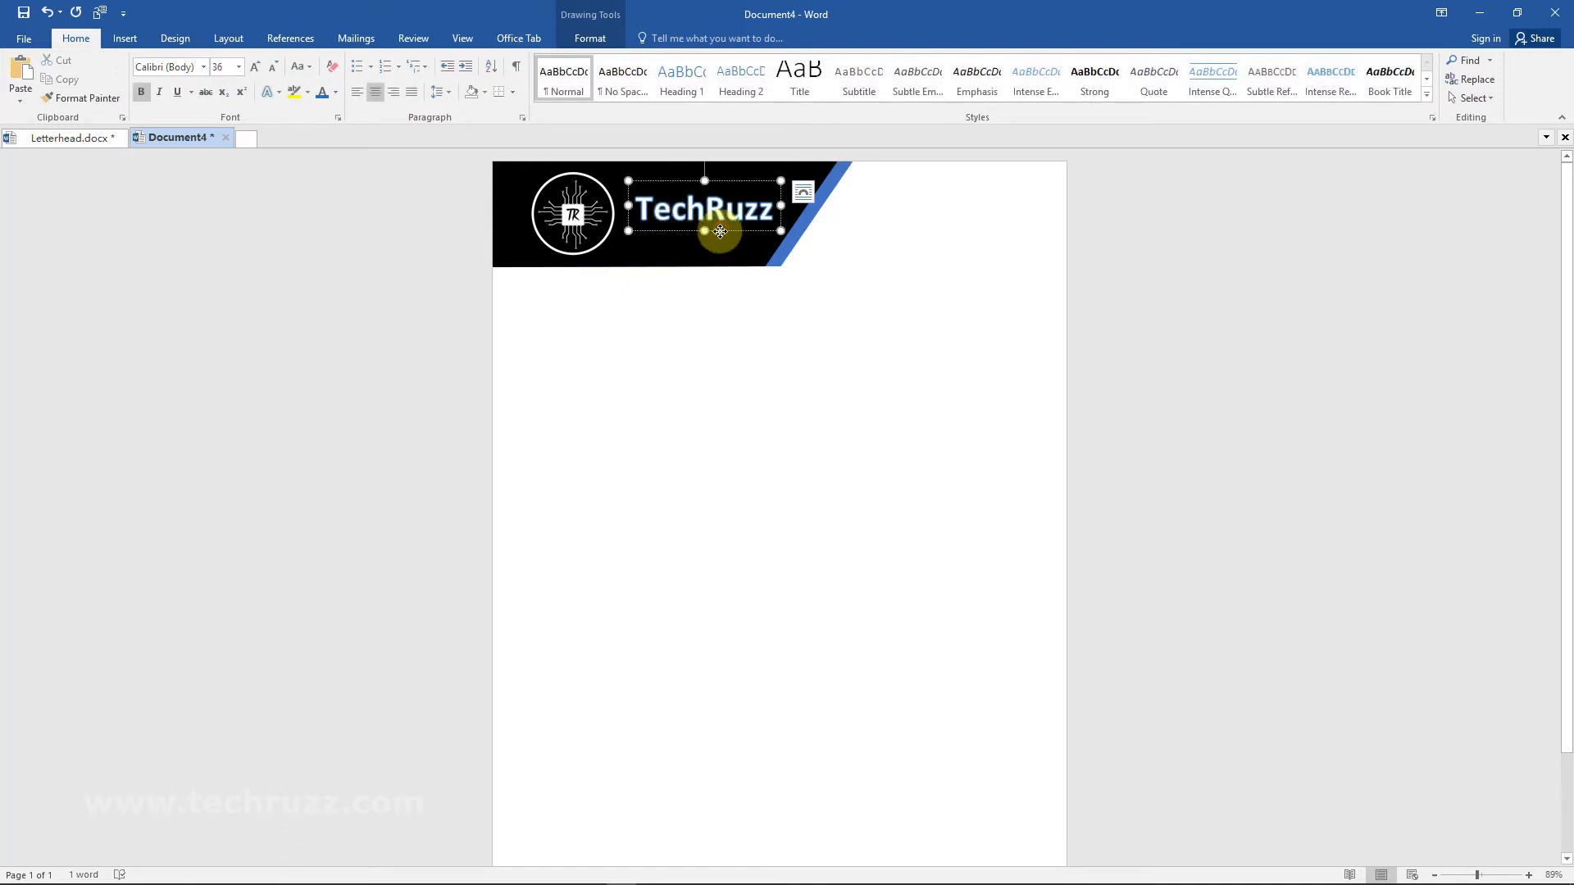
{"action": "left_click_drag", "start_coordinate": [720, 231], "coordinate": [718, 235]}
{"action": "left_click", "coordinate": [1138, 262]}
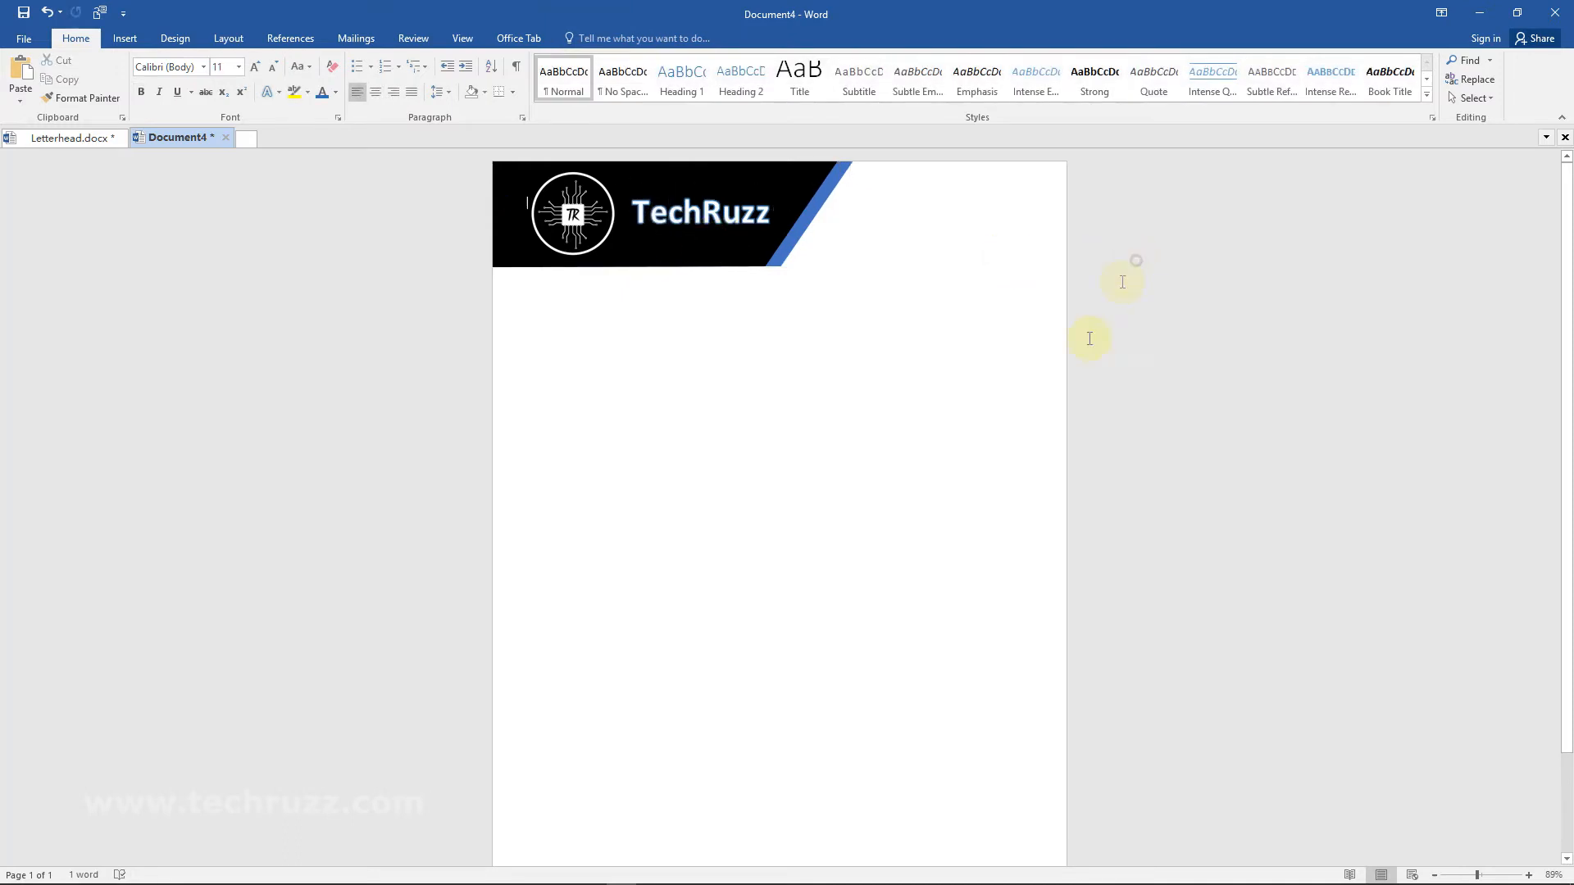
{"action": "scroll", "coordinate": [1062, 390], "scroll_direction": "down", "scroll_amount": 2}
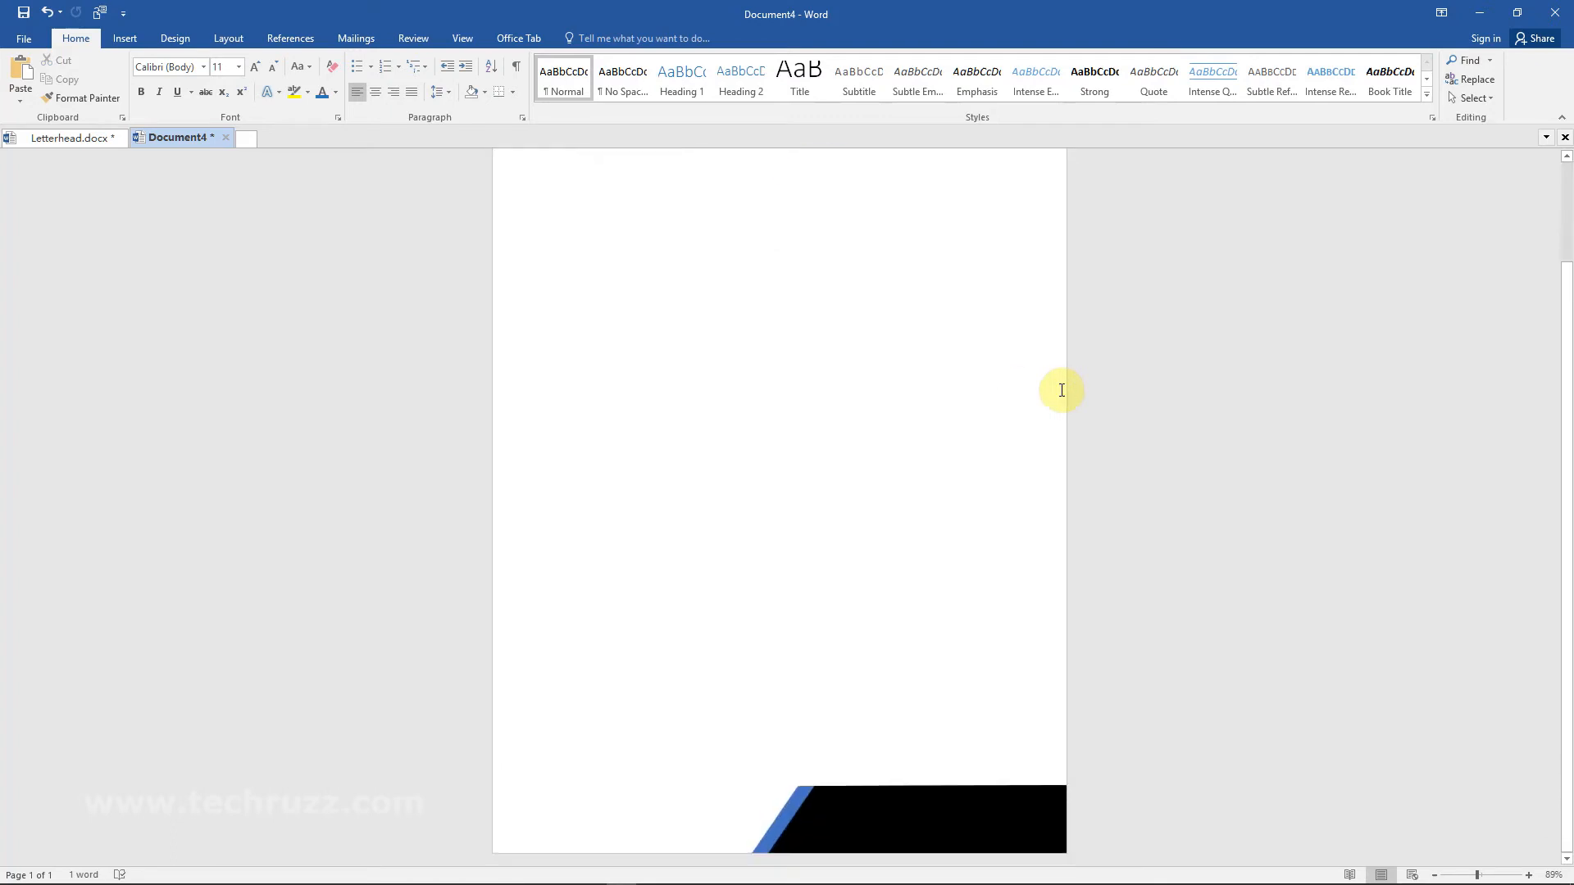
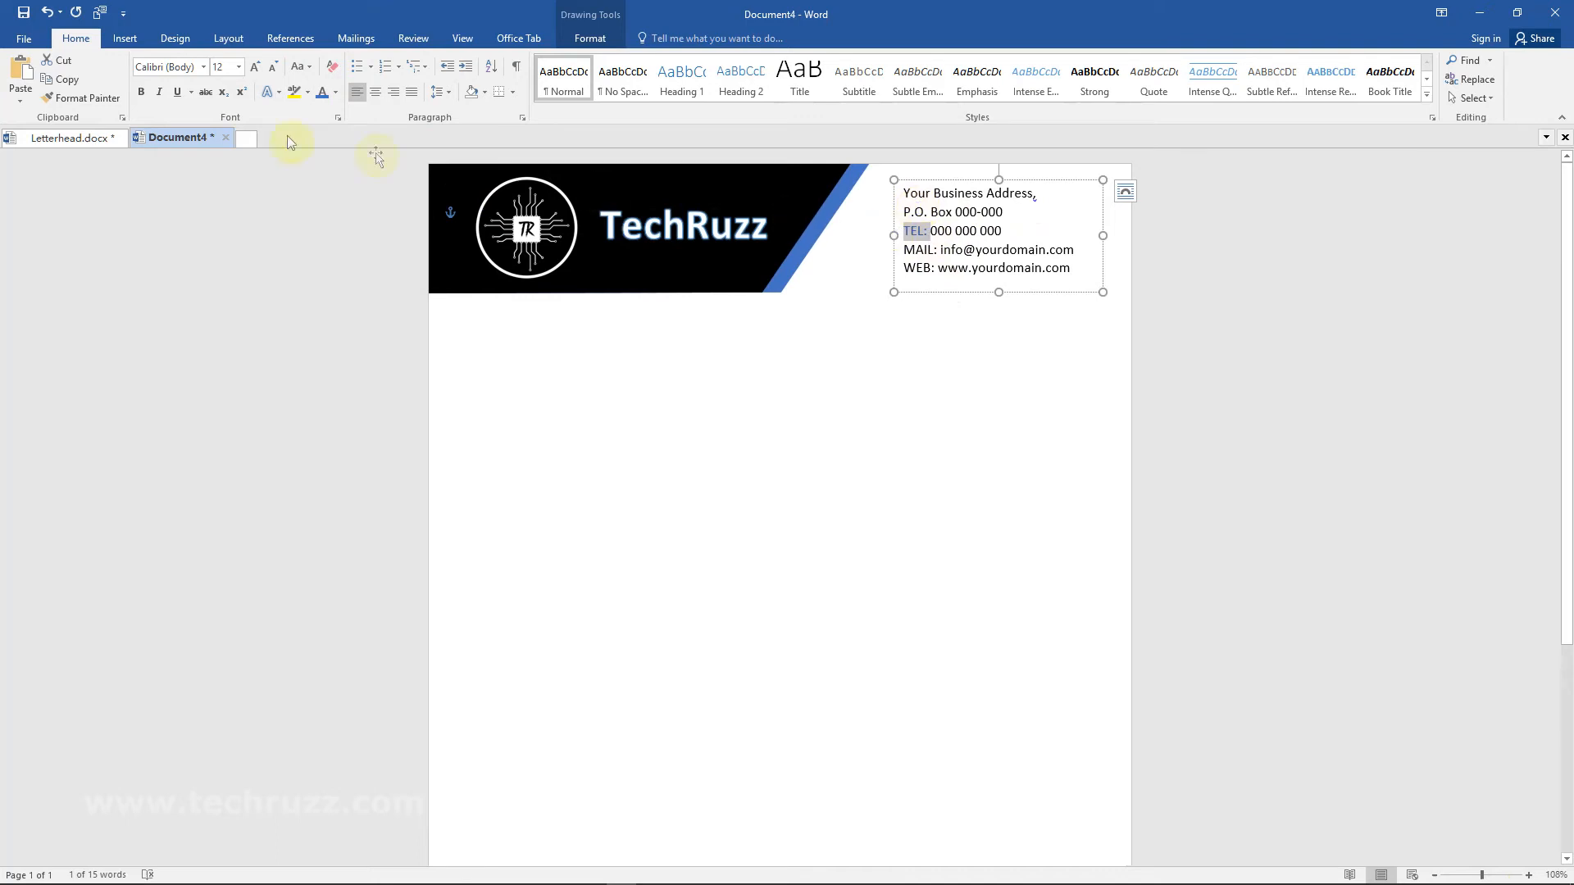
- Make the TEL:, MAIL: and WEB: labels in the header's contact text box bold and blue
{"action": "left_click", "coordinate": [140, 92]}
{"action": "left_click", "coordinate": [916, 250]}
{"action": "left_click_drag", "start_coordinate": [934, 250], "coordinate": [903, 250]}
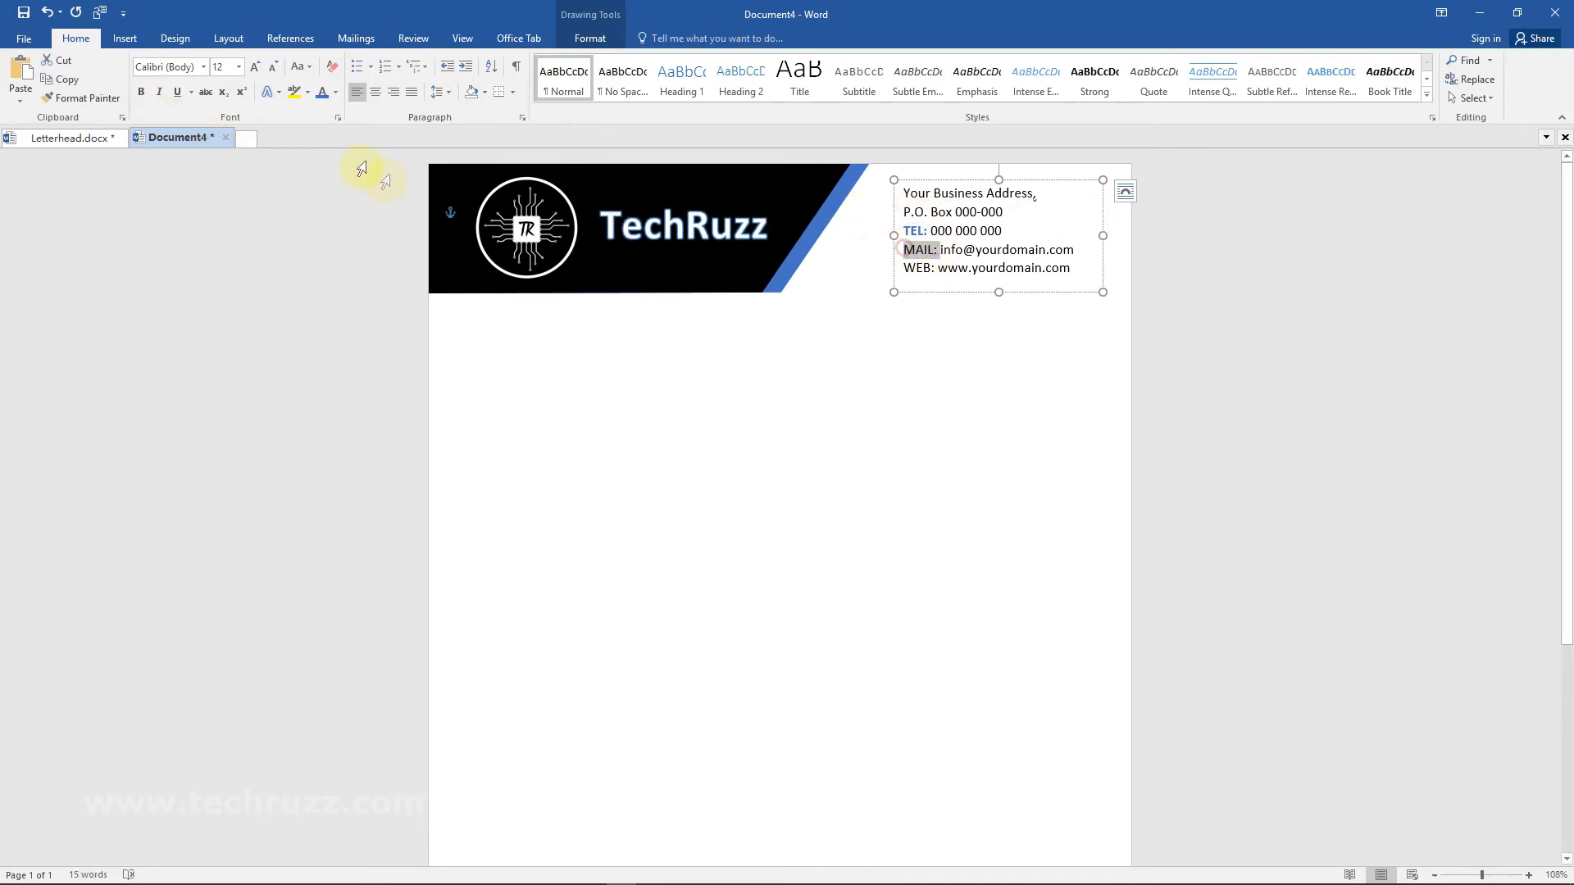
{"action": "left_click", "coordinate": [140, 92]}
{"action": "left_click", "coordinate": [916, 268]}
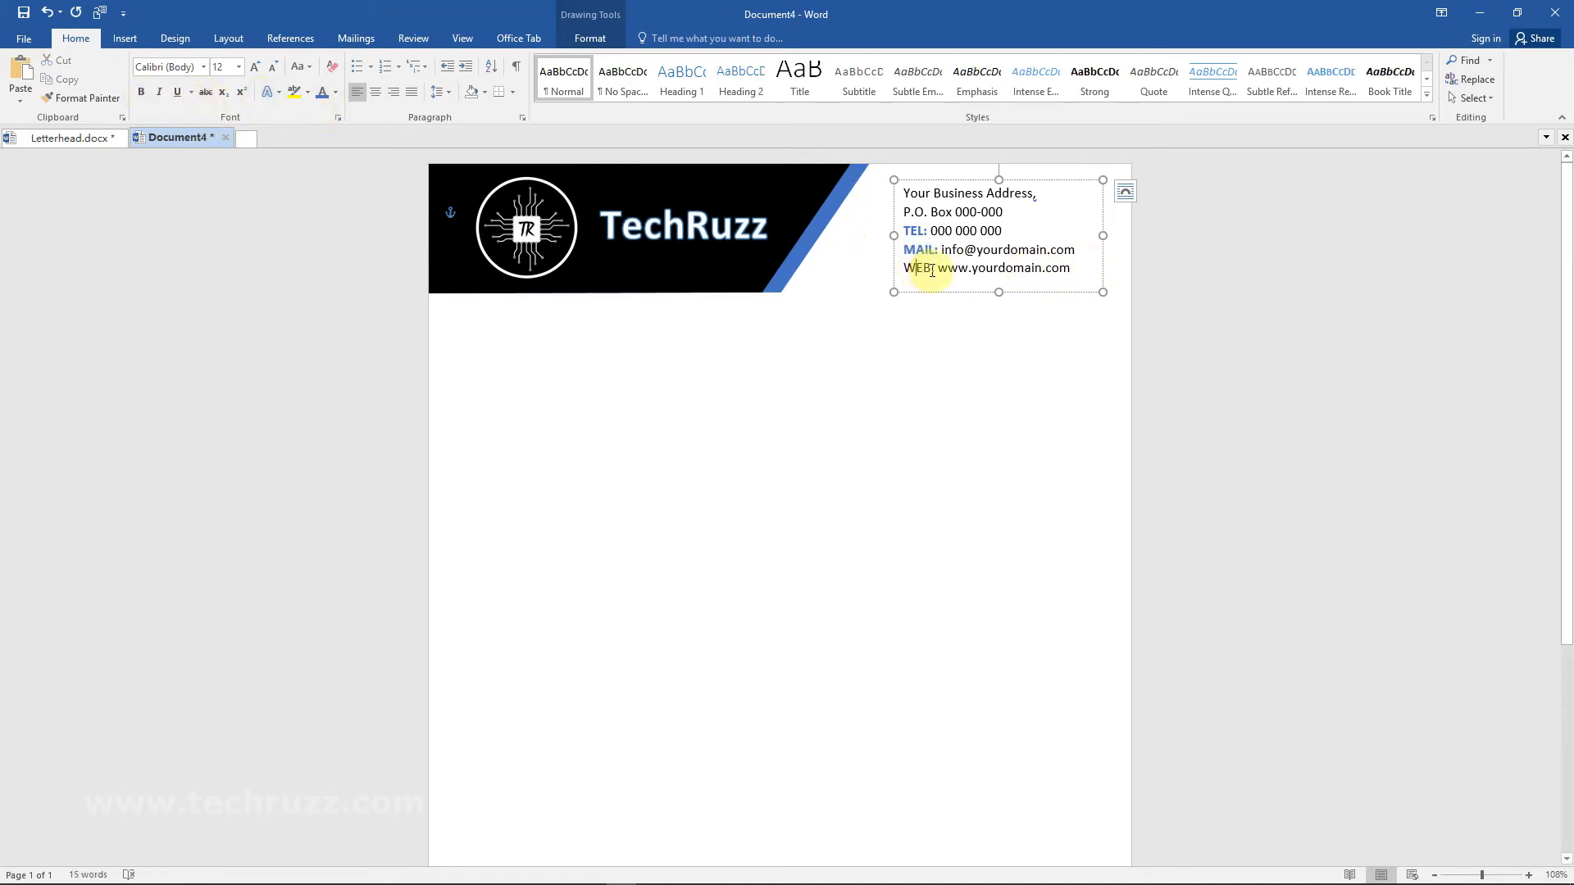
{"action": "double_click", "coordinate": [915, 268]}
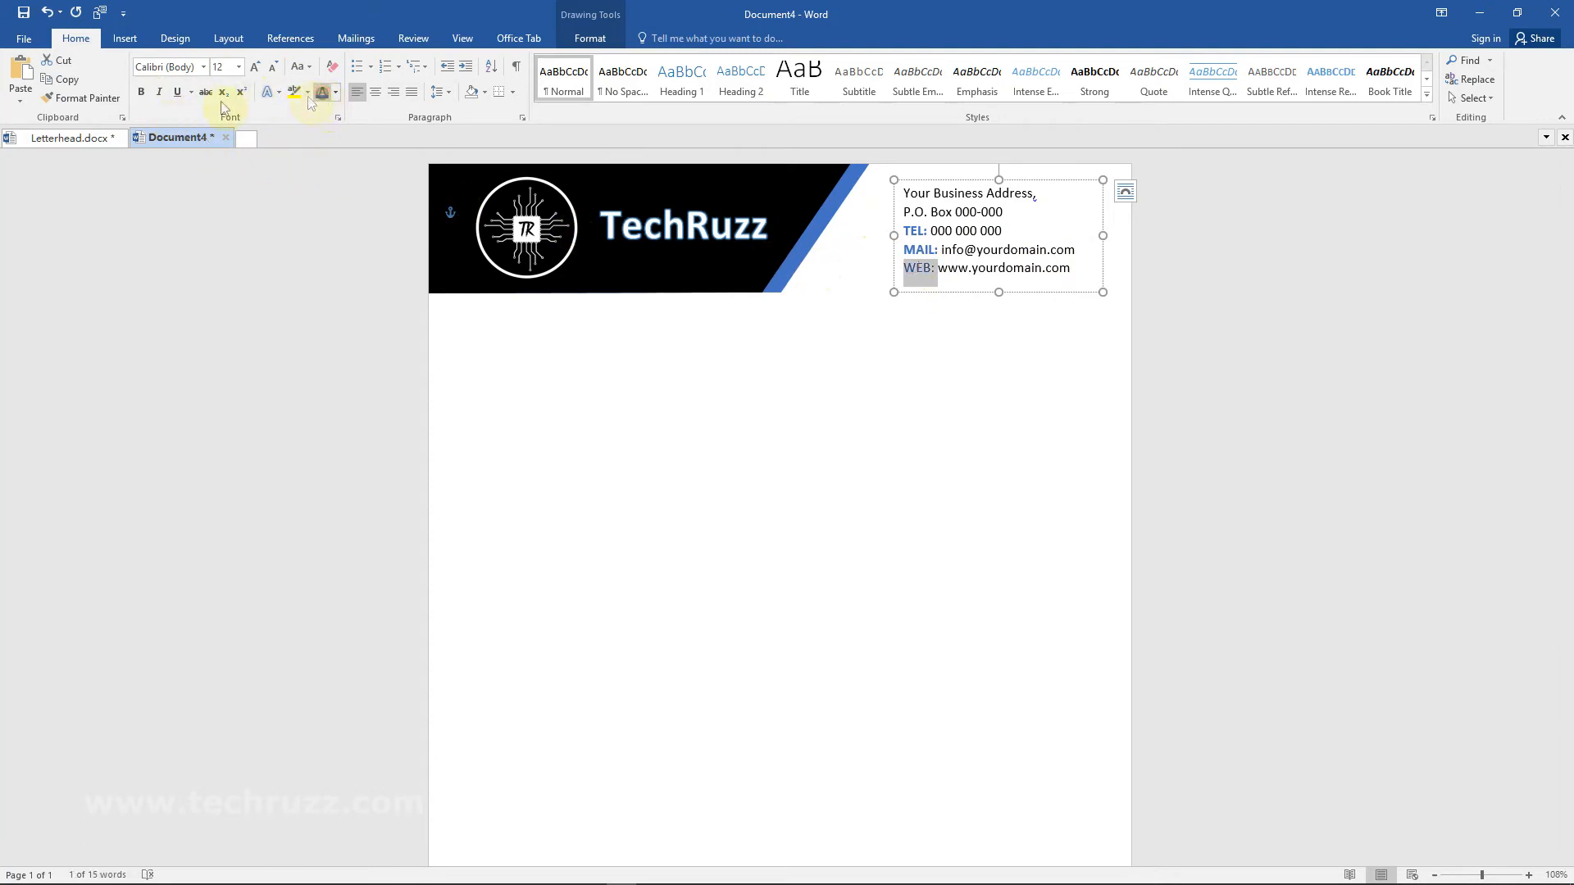
{"action": "left_click", "coordinate": [140, 92]}
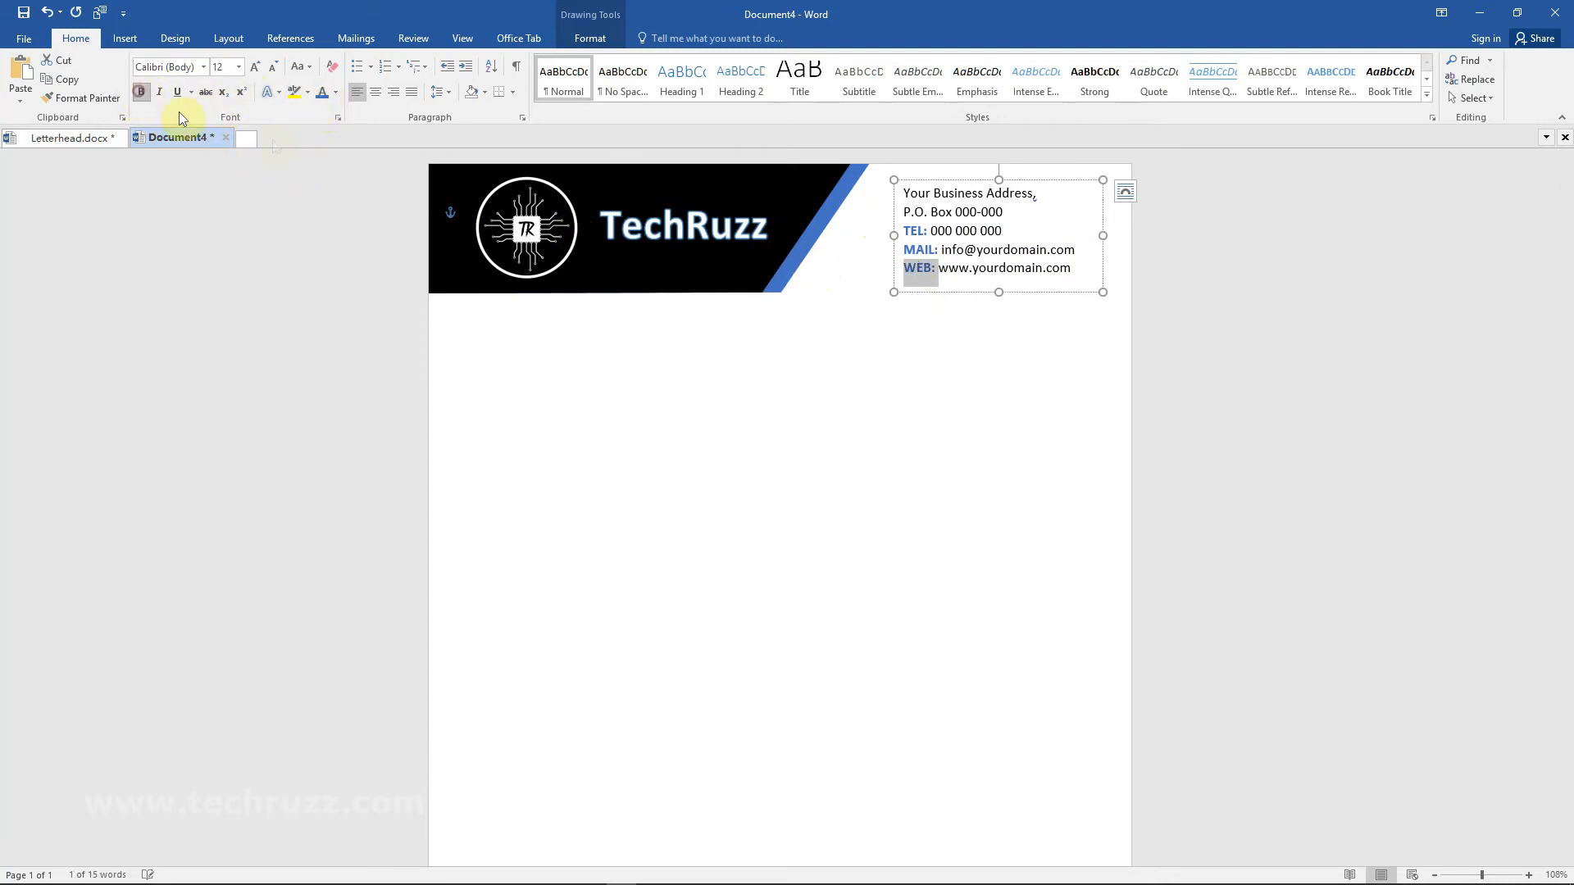
{"action": "left_click", "coordinate": [956, 269]}
- Insert spaces before the colons of the TEL, MAIL and WEB labels so the colons line up vertically
{"action": "left_click", "coordinate": [924, 230]}
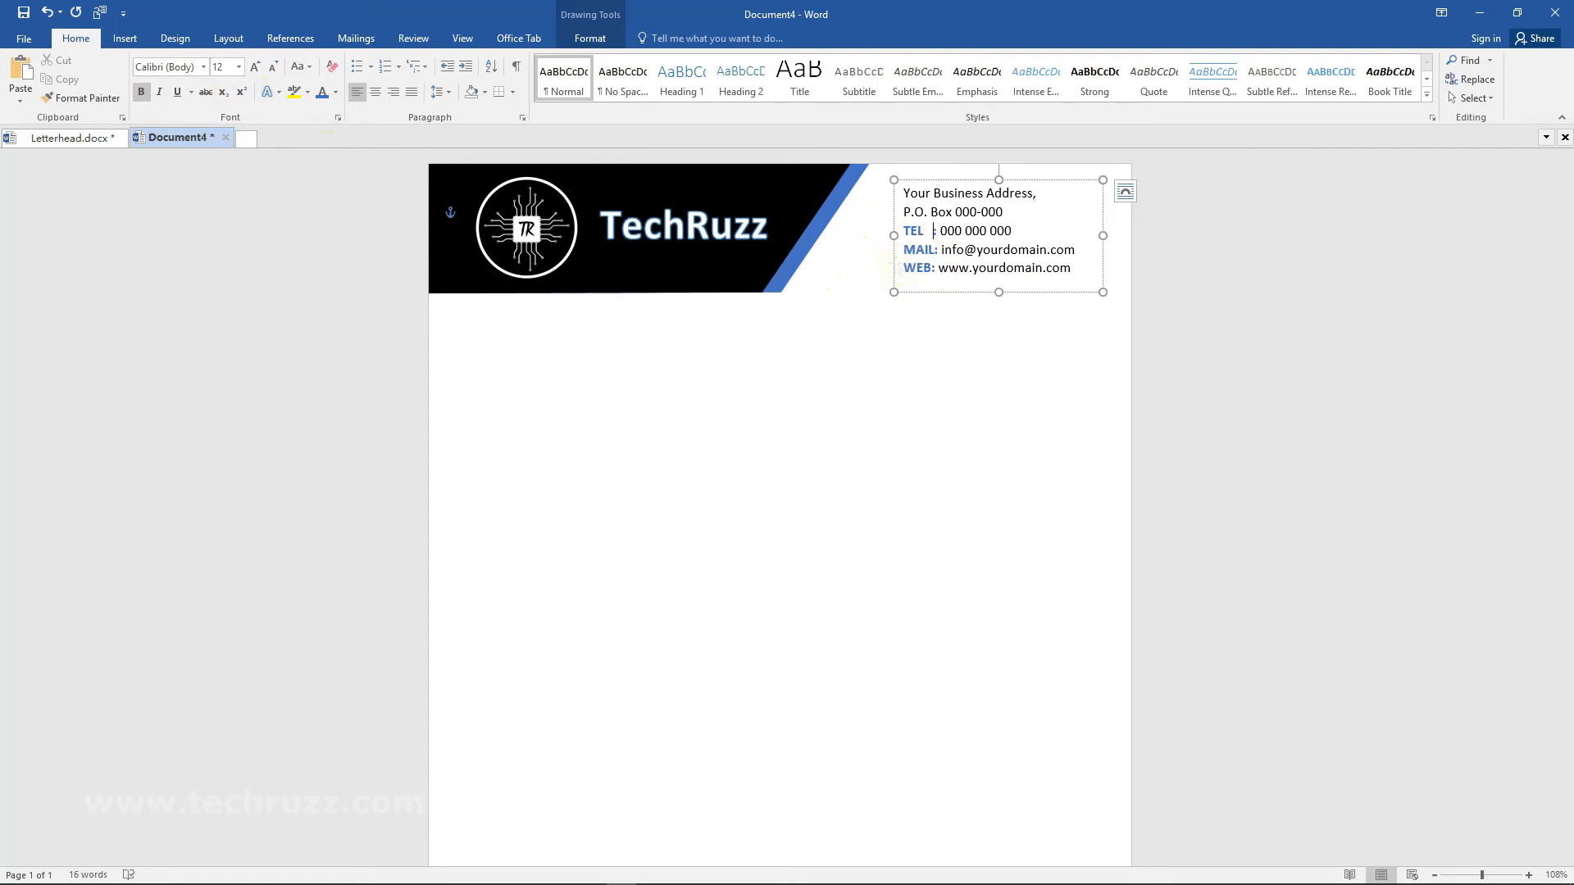
{"action": "left_click", "coordinate": [938, 250]}
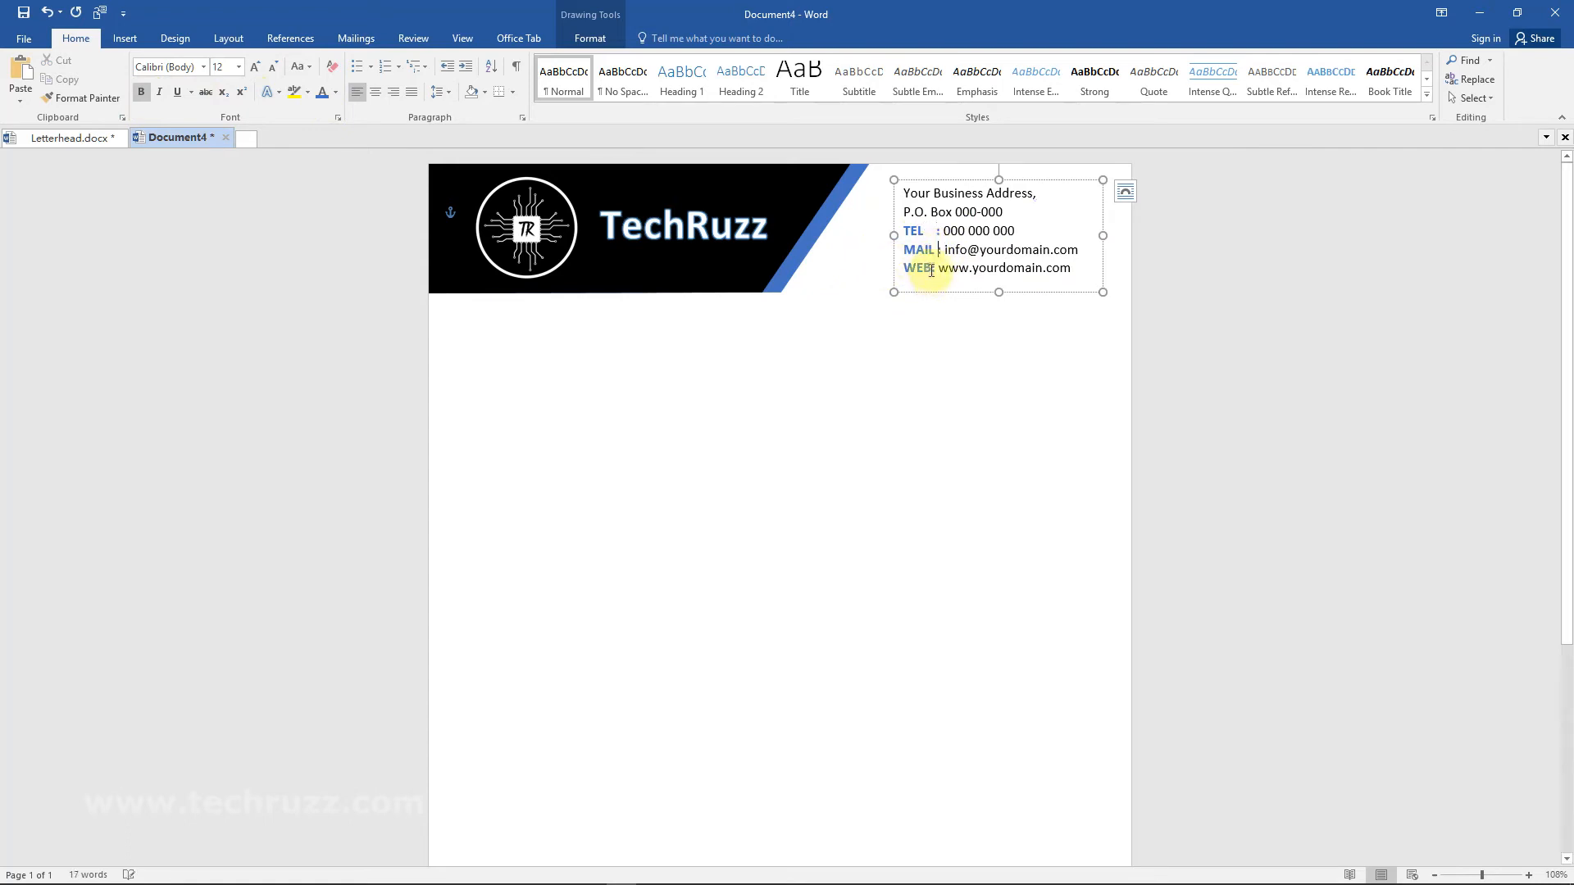
{"action": "left_click", "coordinate": [931, 269]}
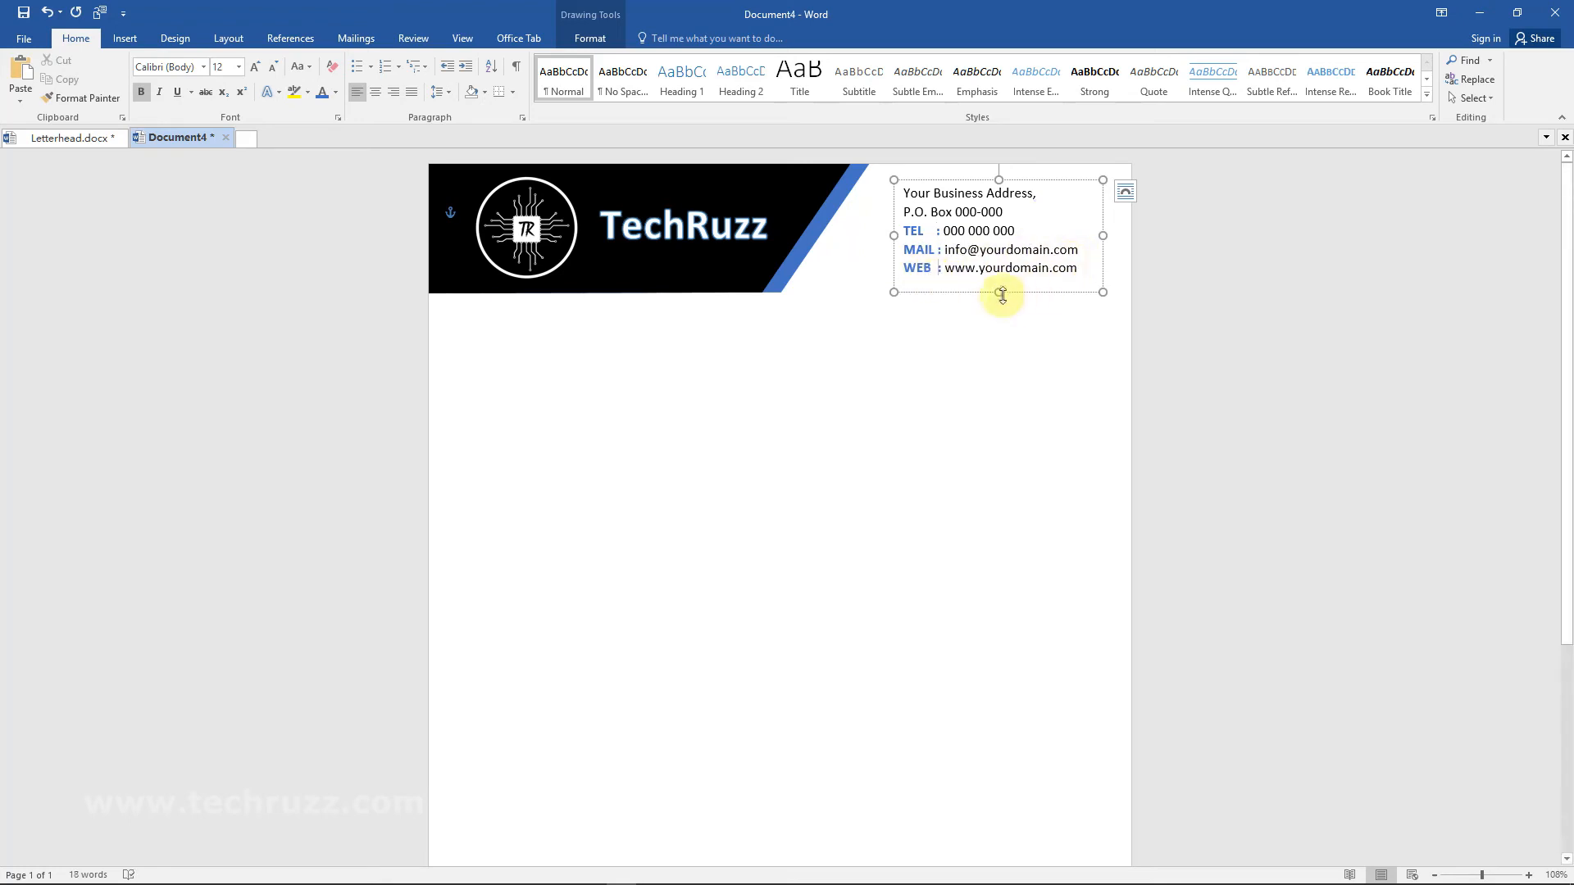
- Shorten the contact text box to fit its five lines and move it slightly right and down
{"action": "left_click_drag", "start_coordinate": [1000, 291], "coordinate": [1001, 281]}
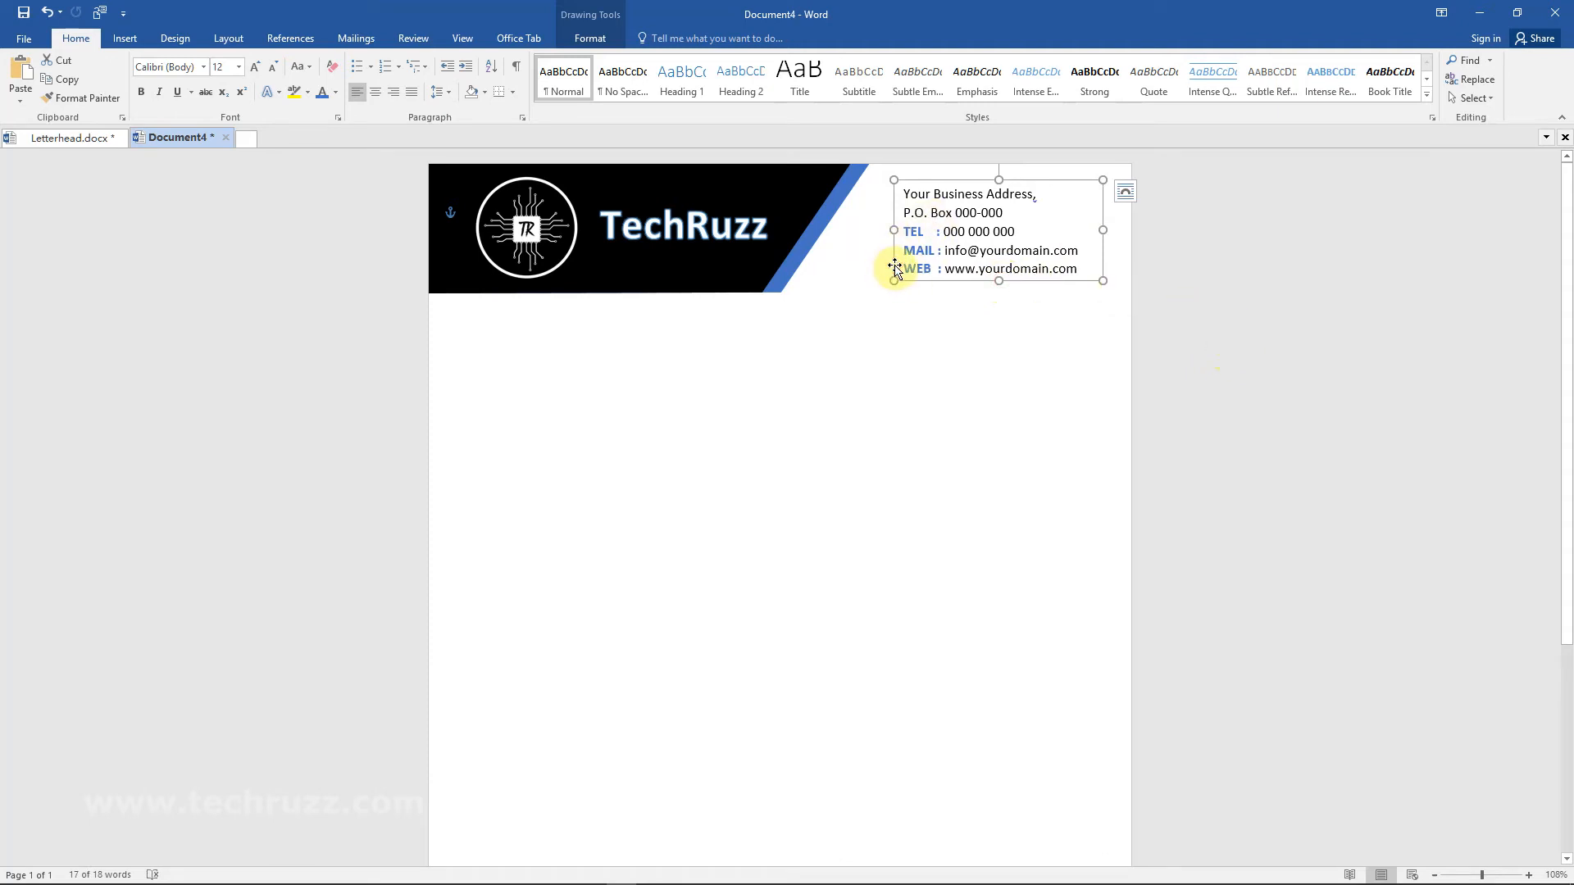
{"action": "left_click_drag", "start_coordinate": [896, 267], "coordinate": [902, 273]}
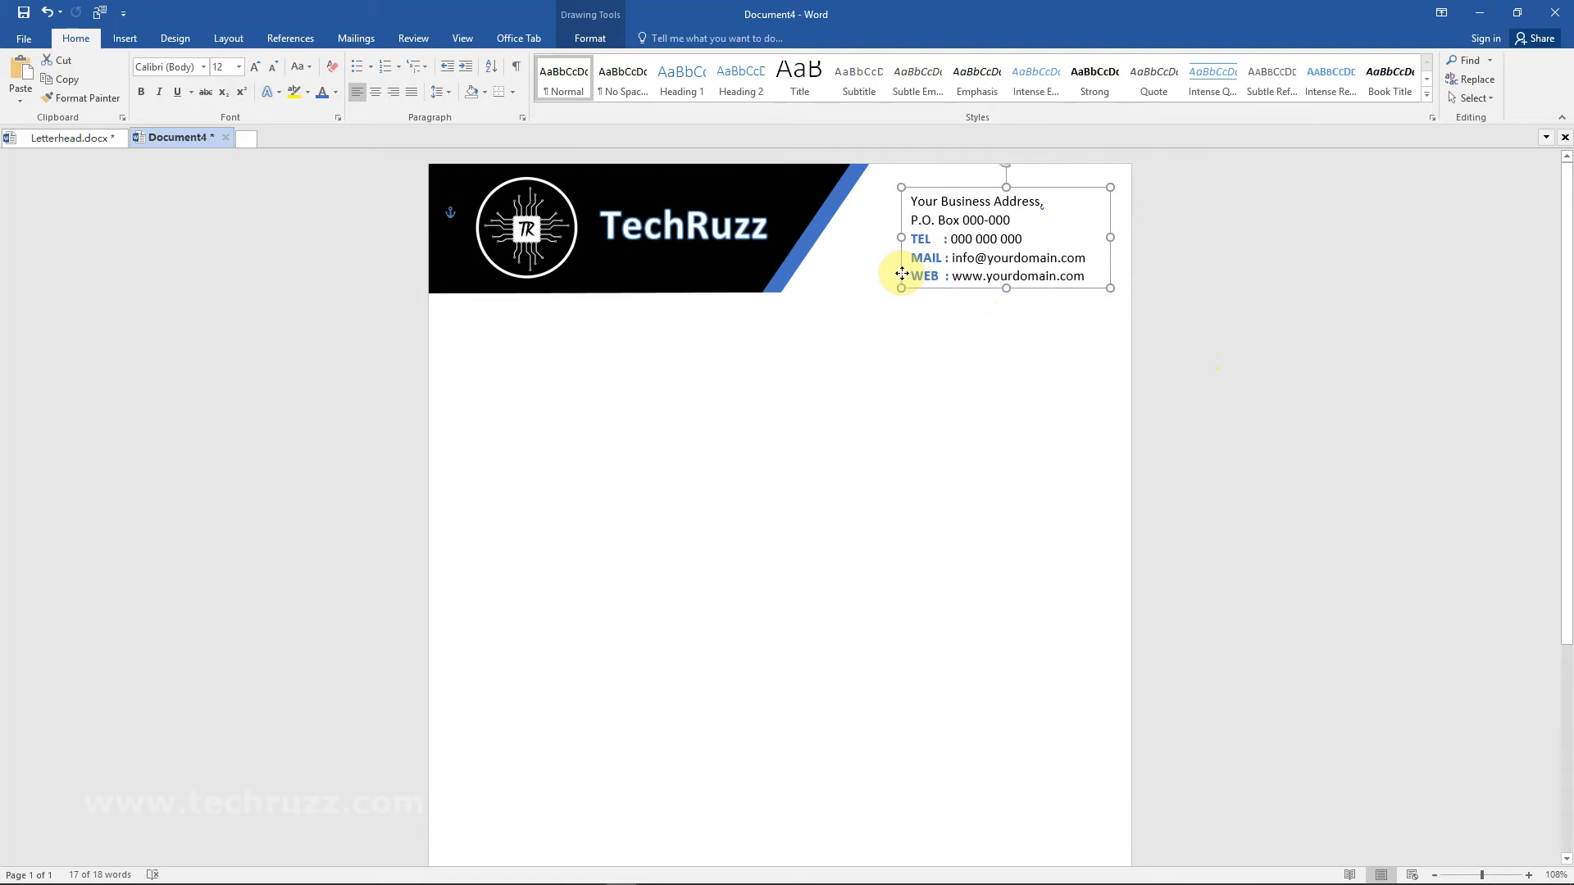
{"action": "left_click", "coordinate": [1314, 253]}
{"action": "scroll", "coordinate": [1276, 419], "scroll_direction": "down", "scroll_amount": 3}
{"action": "scroll", "coordinate": [1276, 419], "scroll_direction": "up", "scroll_amount": 3}
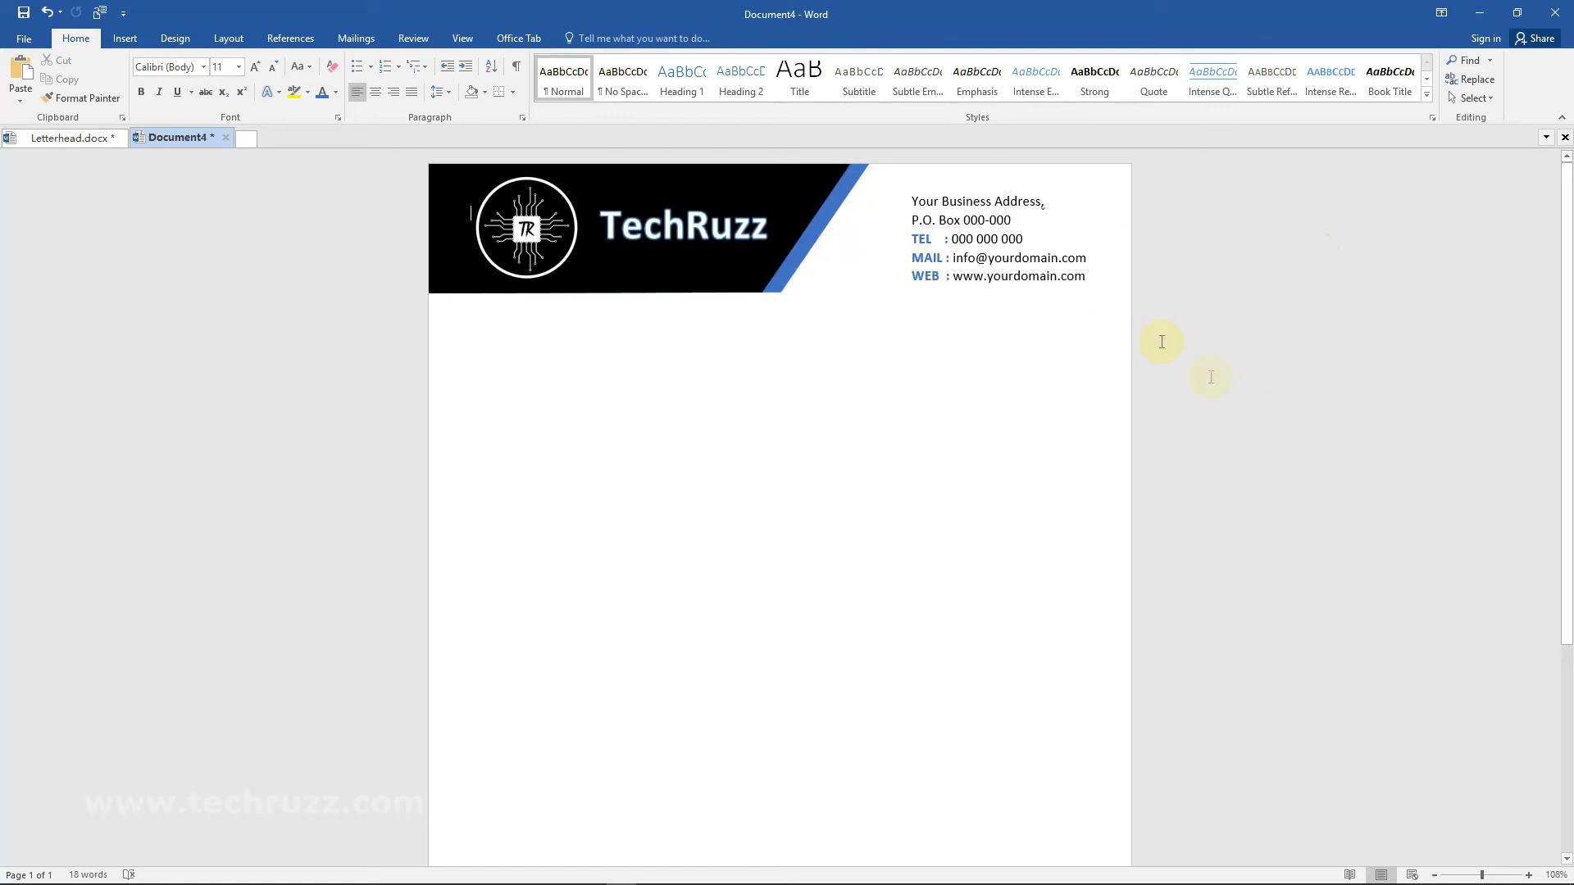
- Raise the contact text box slightly to centre it vertically beside the header banner
{"action": "left_click", "coordinate": [900, 267]}
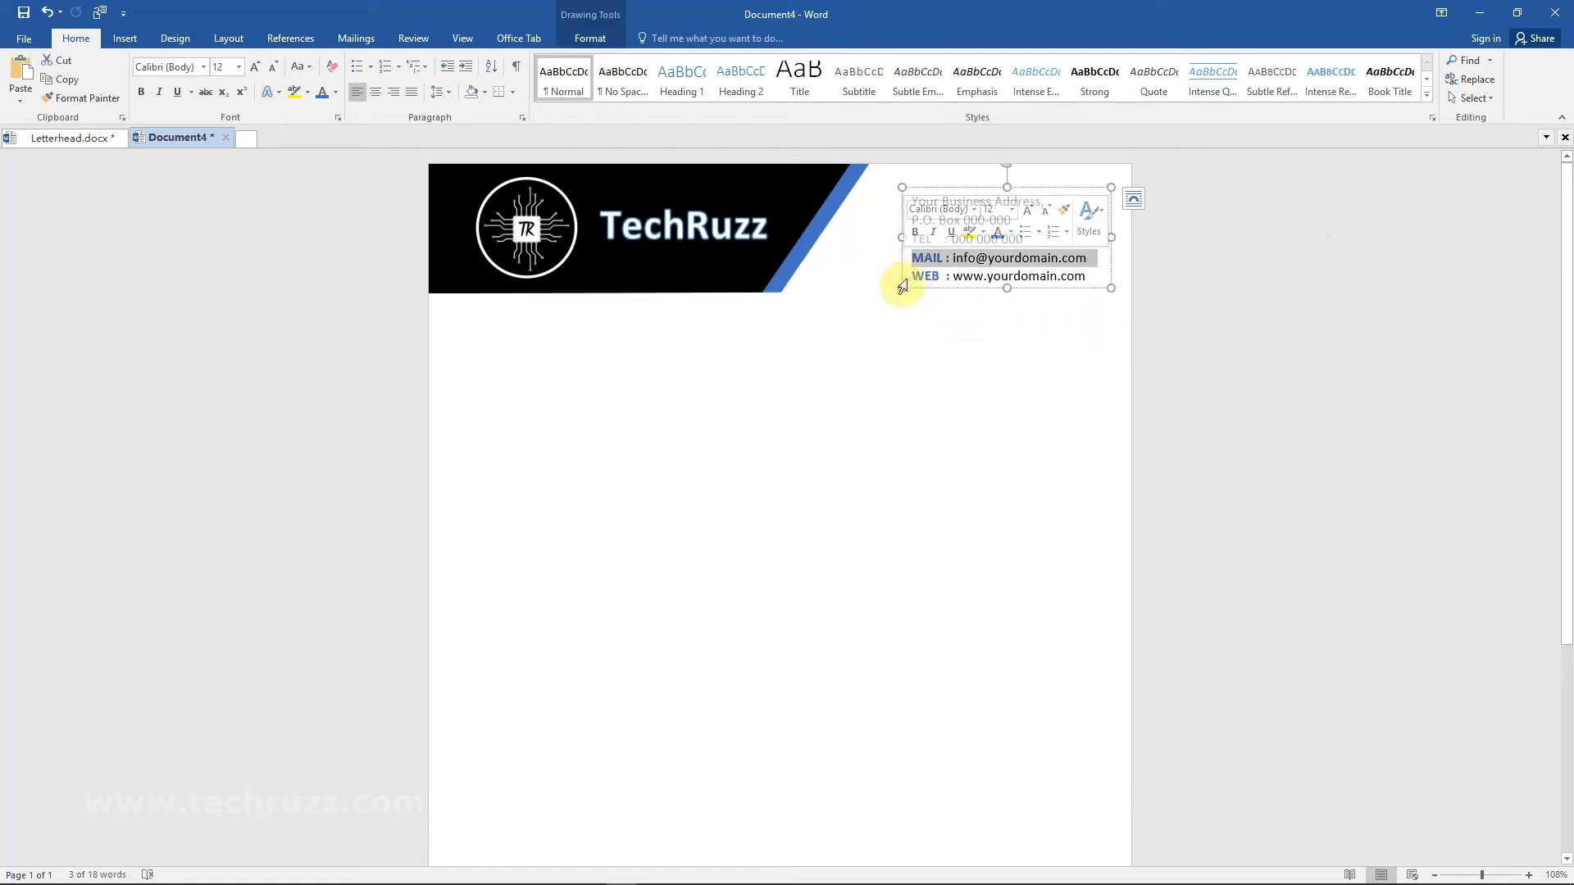
{"action": "left_click_drag", "start_coordinate": [904, 273], "coordinate": [905, 268]}
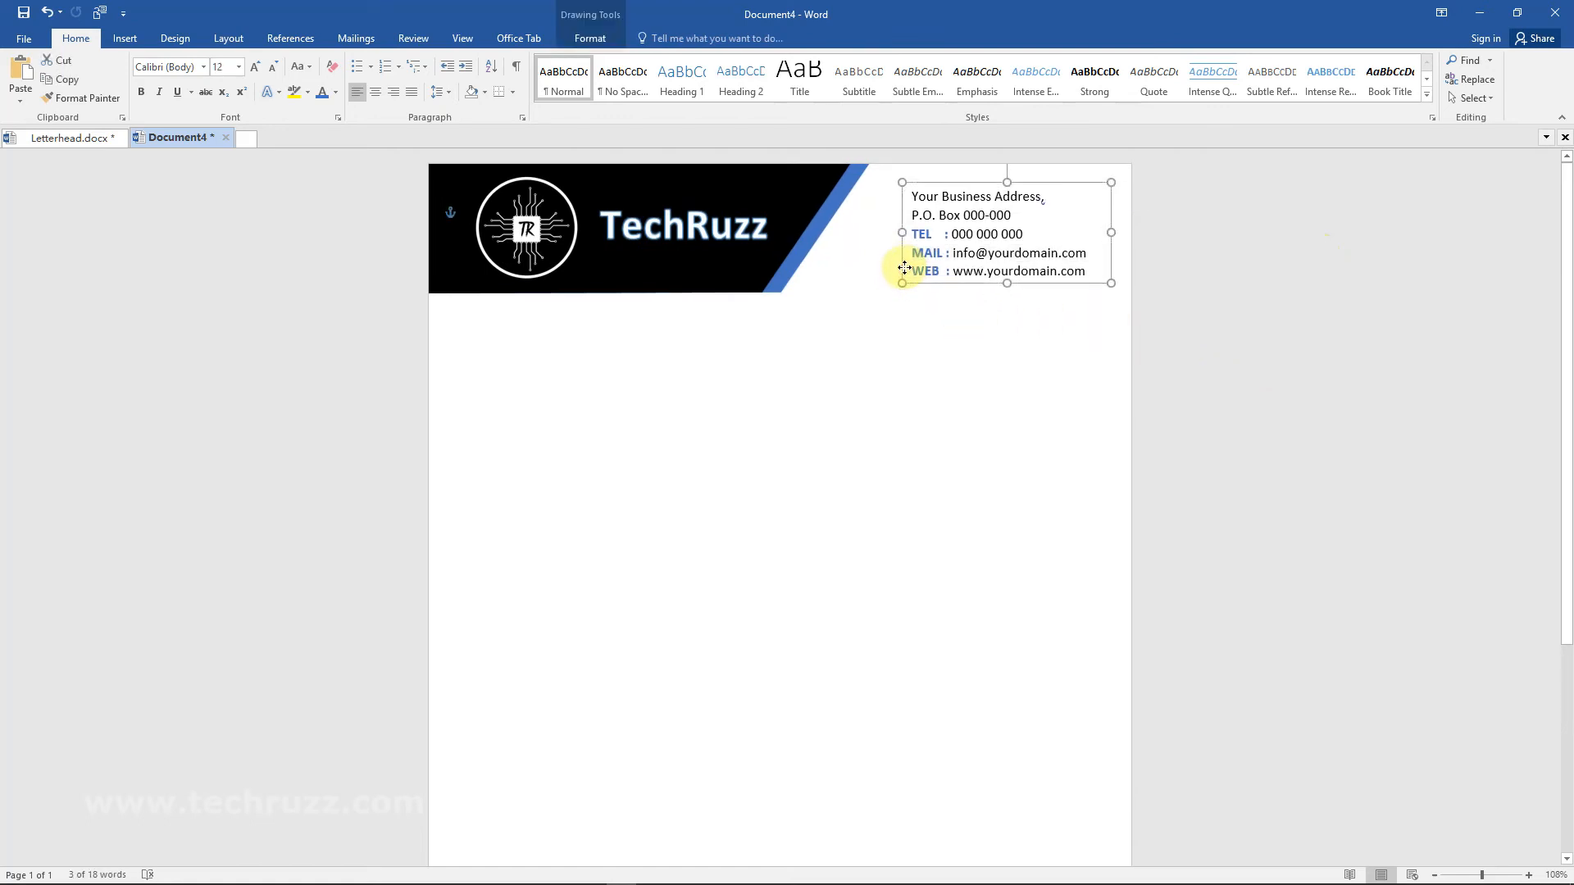
{"action": "left_click", "coordinate": [1342, 334]}
{"action": "scroll", "coordinate": [1296, 415], "scroll_direction": "down", "scroll_amount": 2}
{"action": "scroll", "coordinate": [1304, 435], "scroll_direction": "up", "scroll_amount": 2}
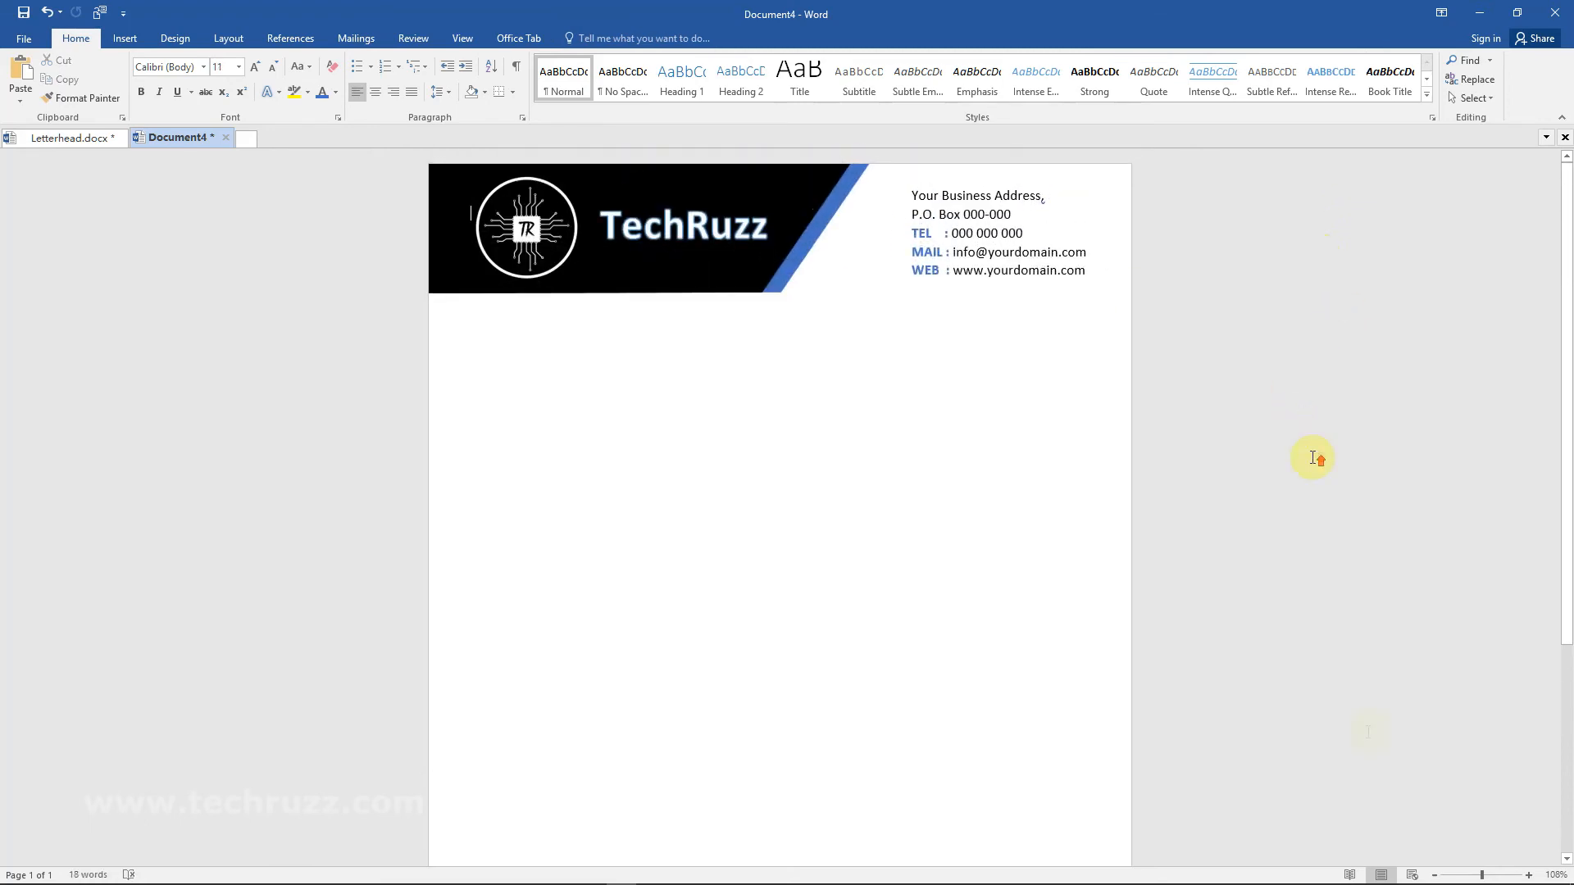
- Open the custom watermark settings for the letterhead page
{"action": "left_click_drag", "start_coordinate": [1482, 876], "coordinate": [1476, 874]}
{"action": "scroll", "coordinate": [1384, 744], "scroll_direction": "down", "scroll_amount": 3}
{"action": "scroll", "coordinate": [1381, 743], "scroll_direction": "up", "scroll_amount": 2}
{"action": "left_click", "coordinate": [1468, 875]}
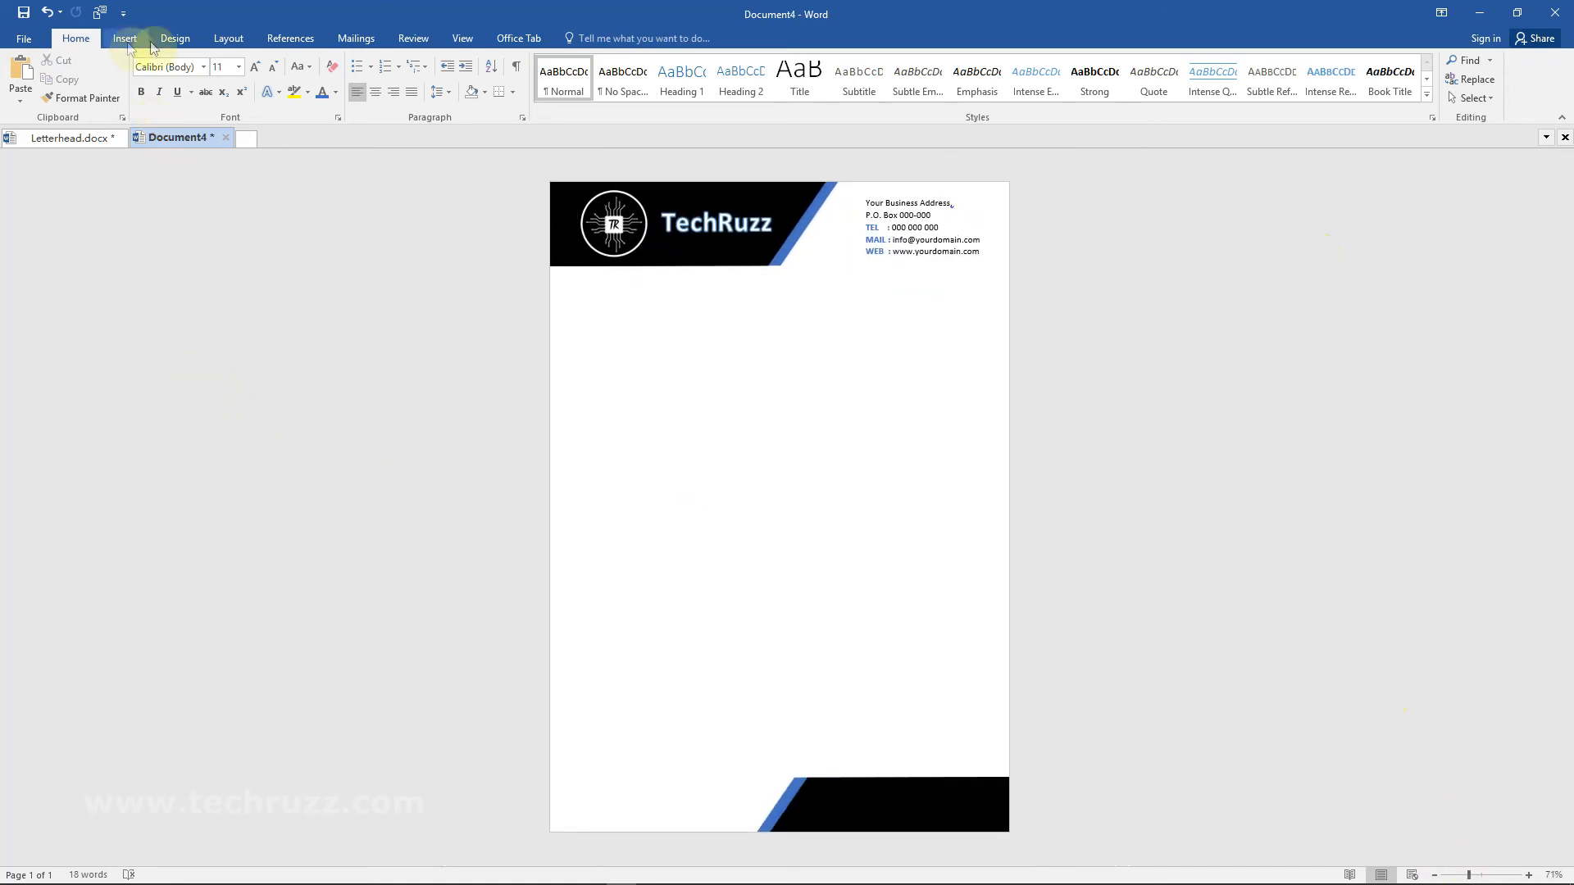
{"action": "left_click", "coordinate": [229, 39]}
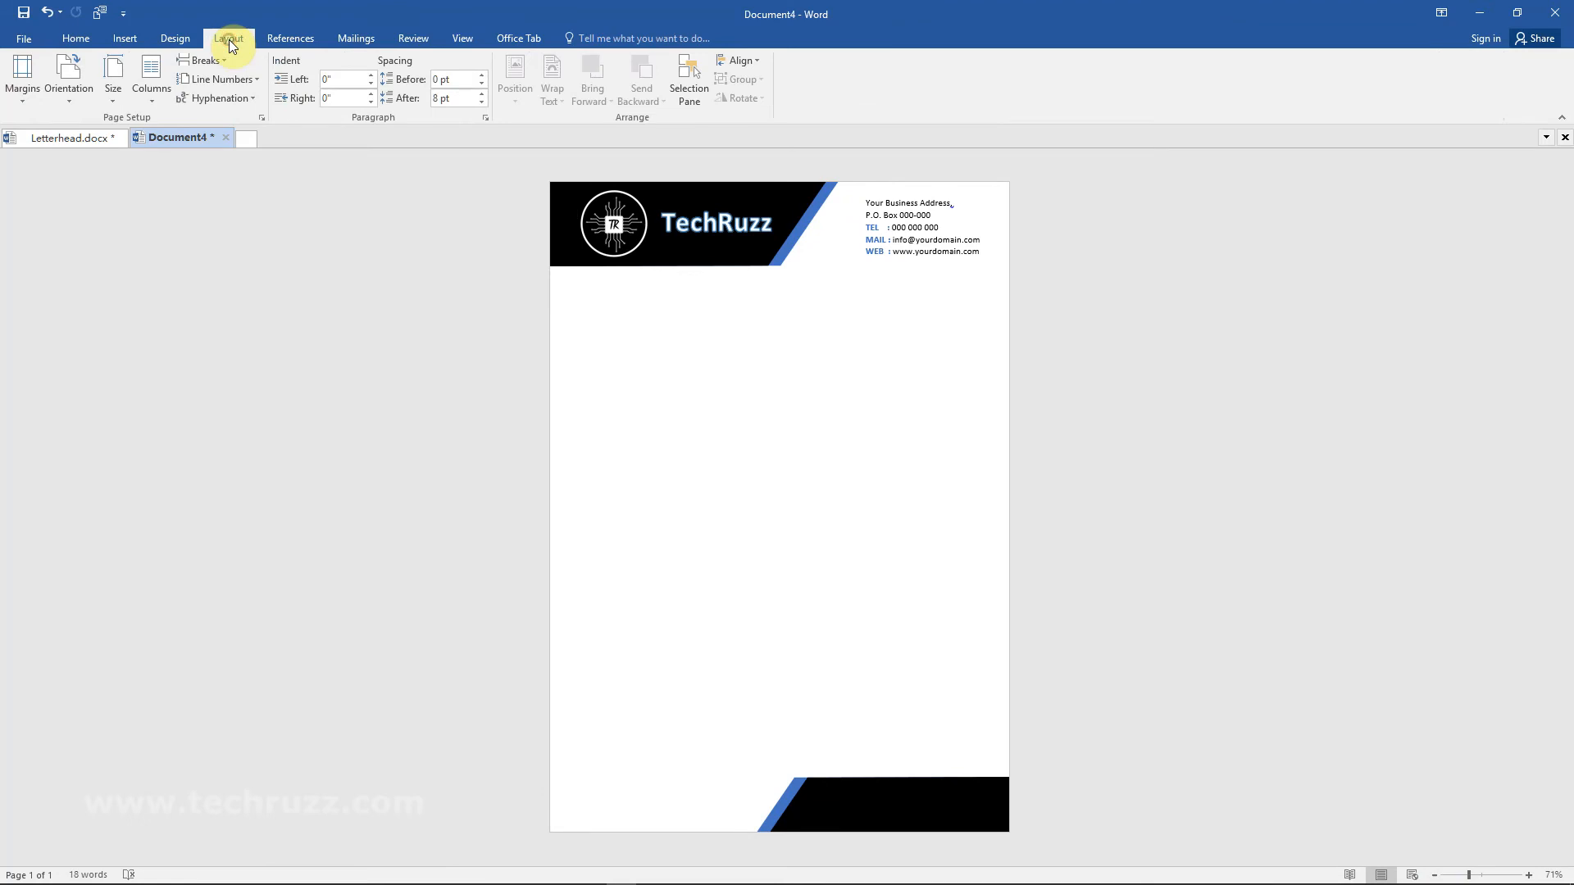
{"action": "left_click", "coordinate": [174, 39]}
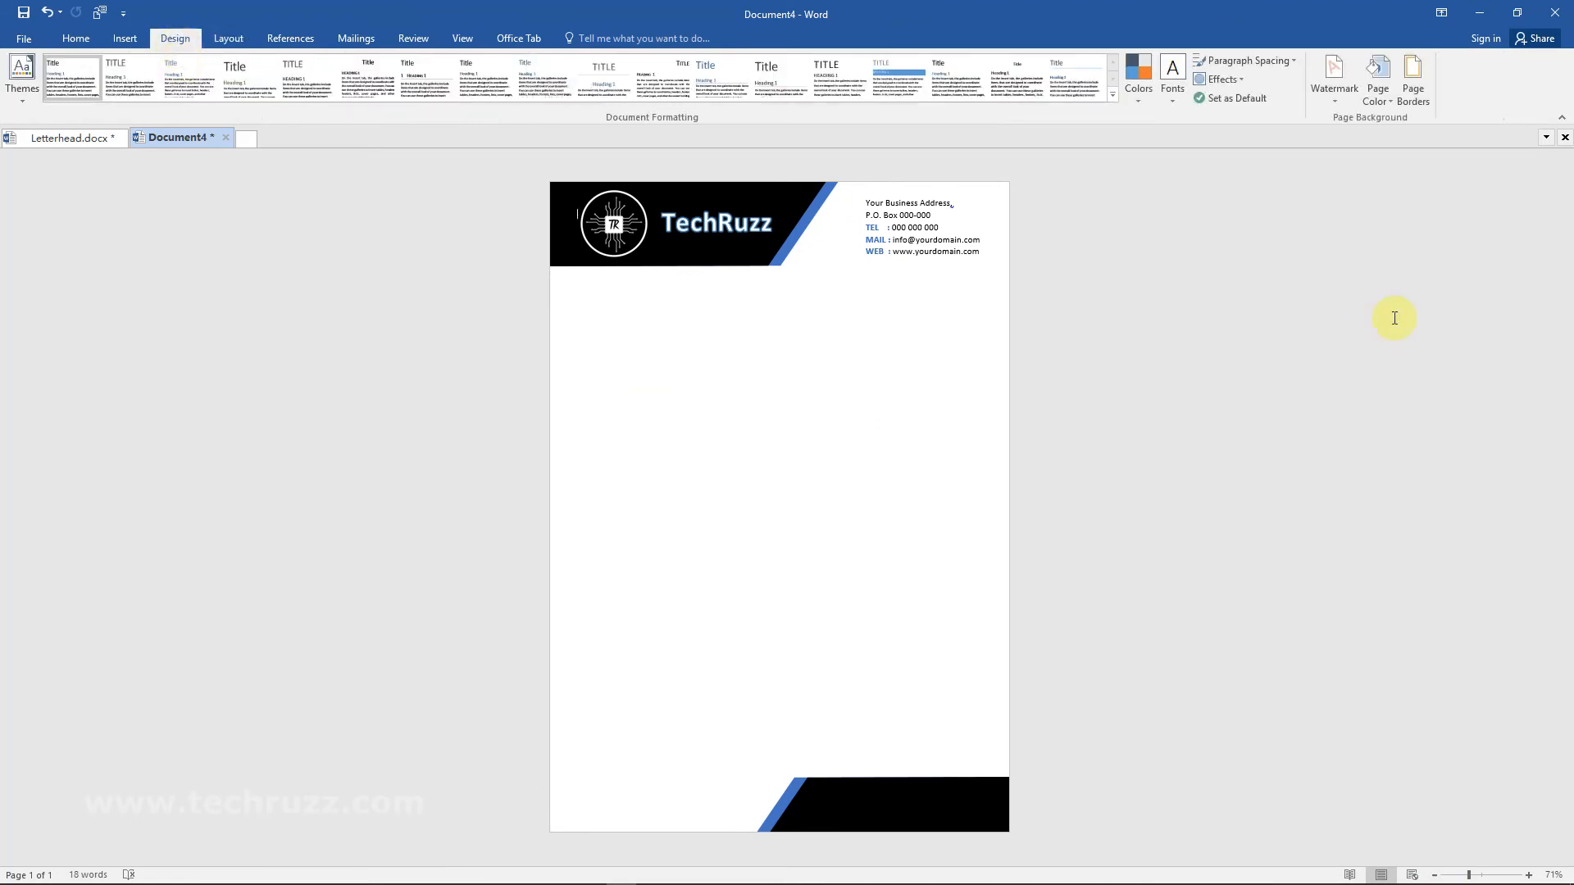
{"action": "left_click", "coordinate": [1335, 102]}
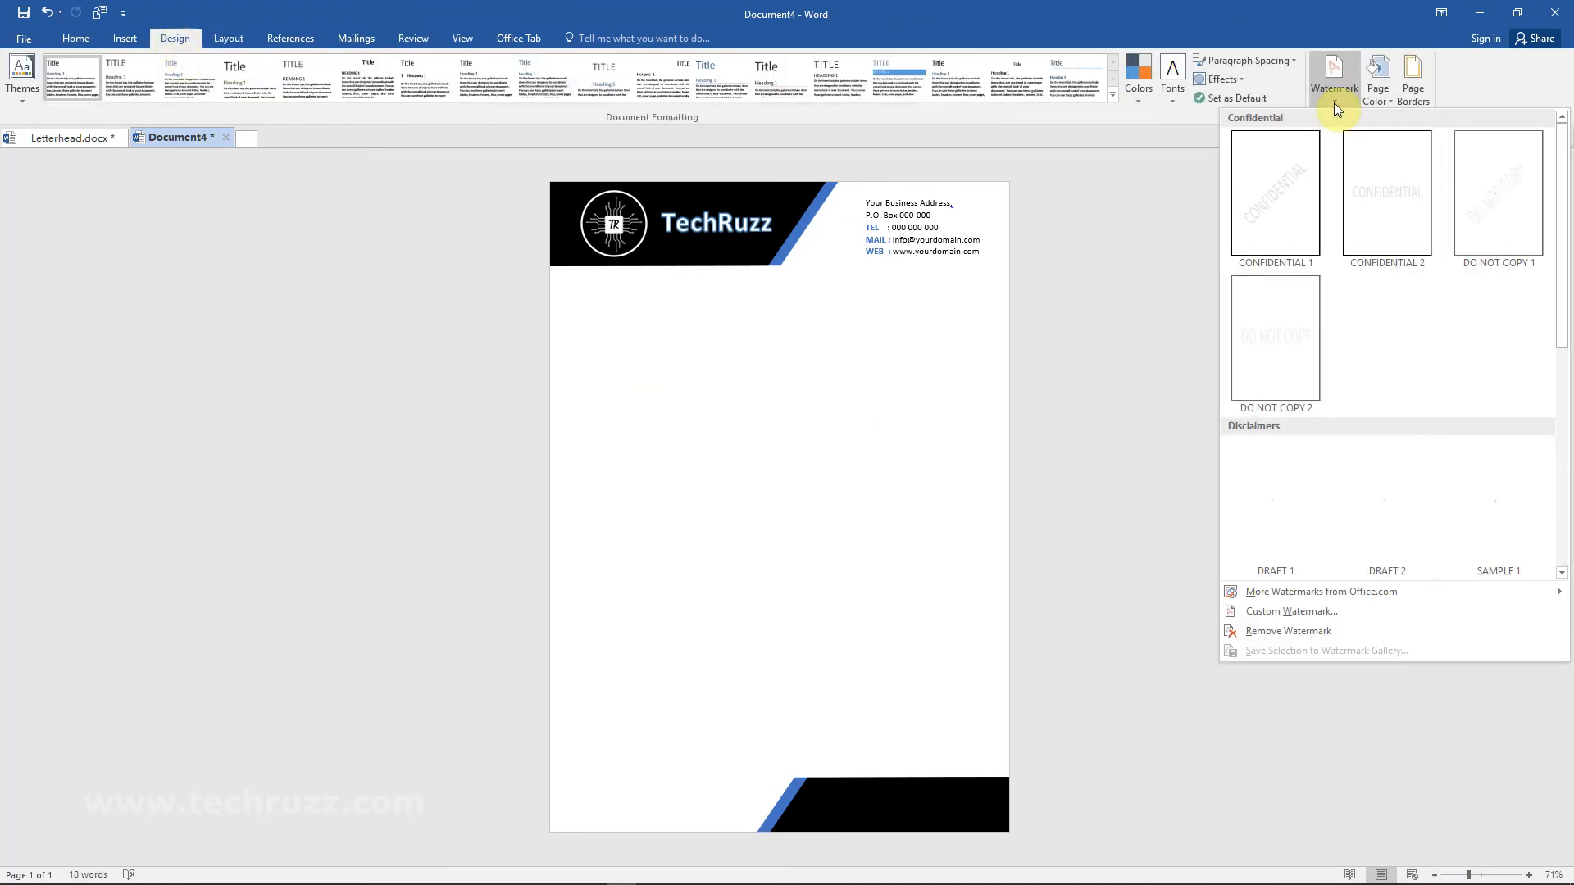
{"action": "left_click", "coordinate": [1272, 613]}
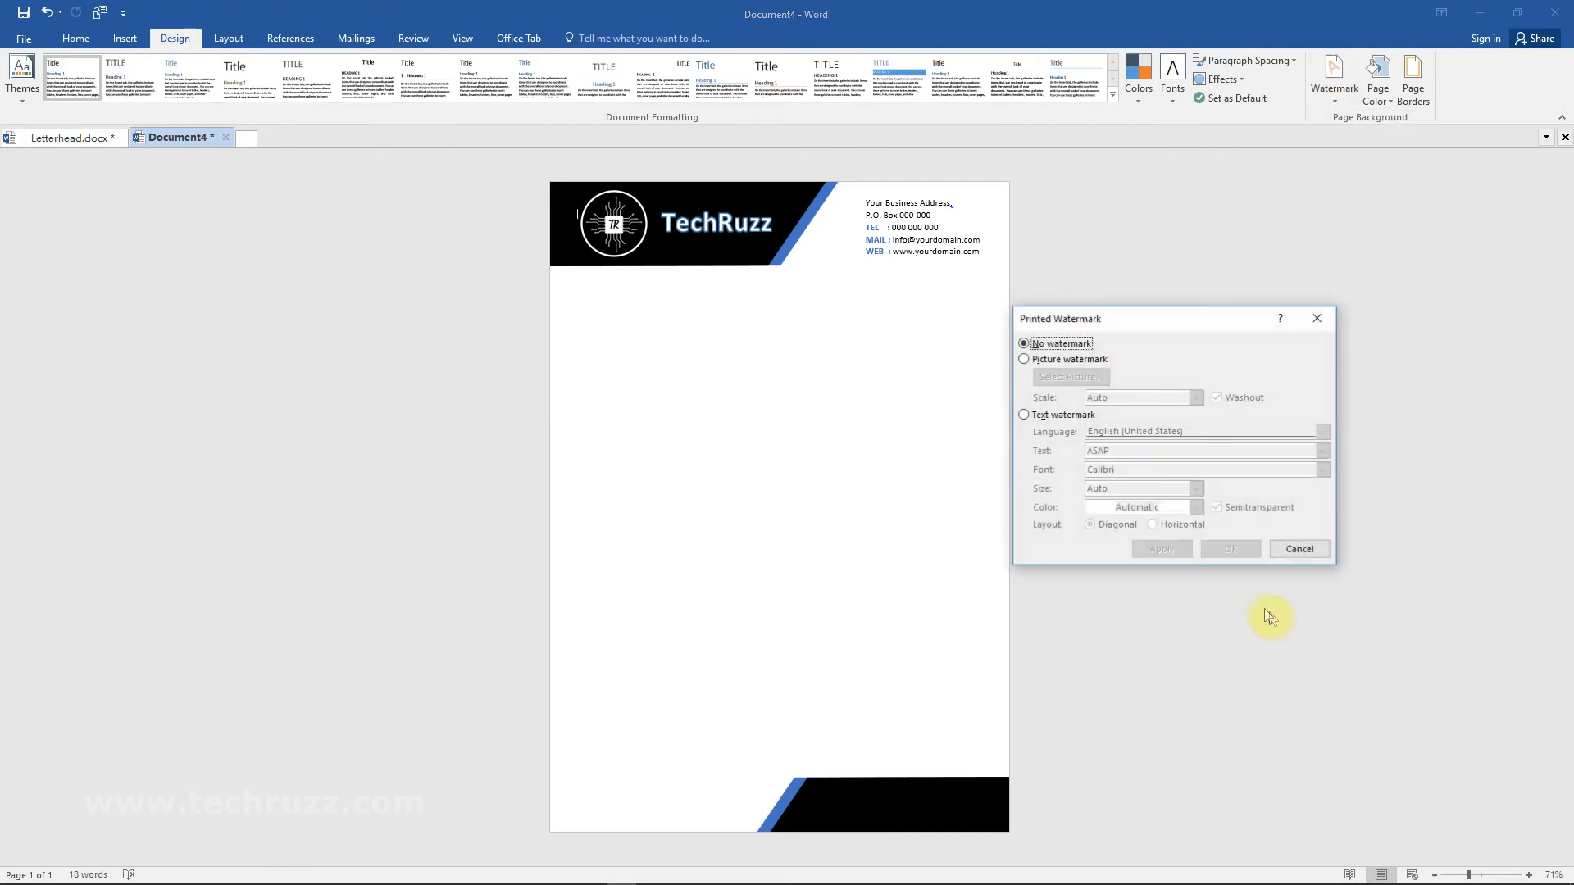
- Choose a picture watermark and load unnamed.png from the TechRuzz folder as its image
{"action": "left_click", "coordinate": [1025, 359]}
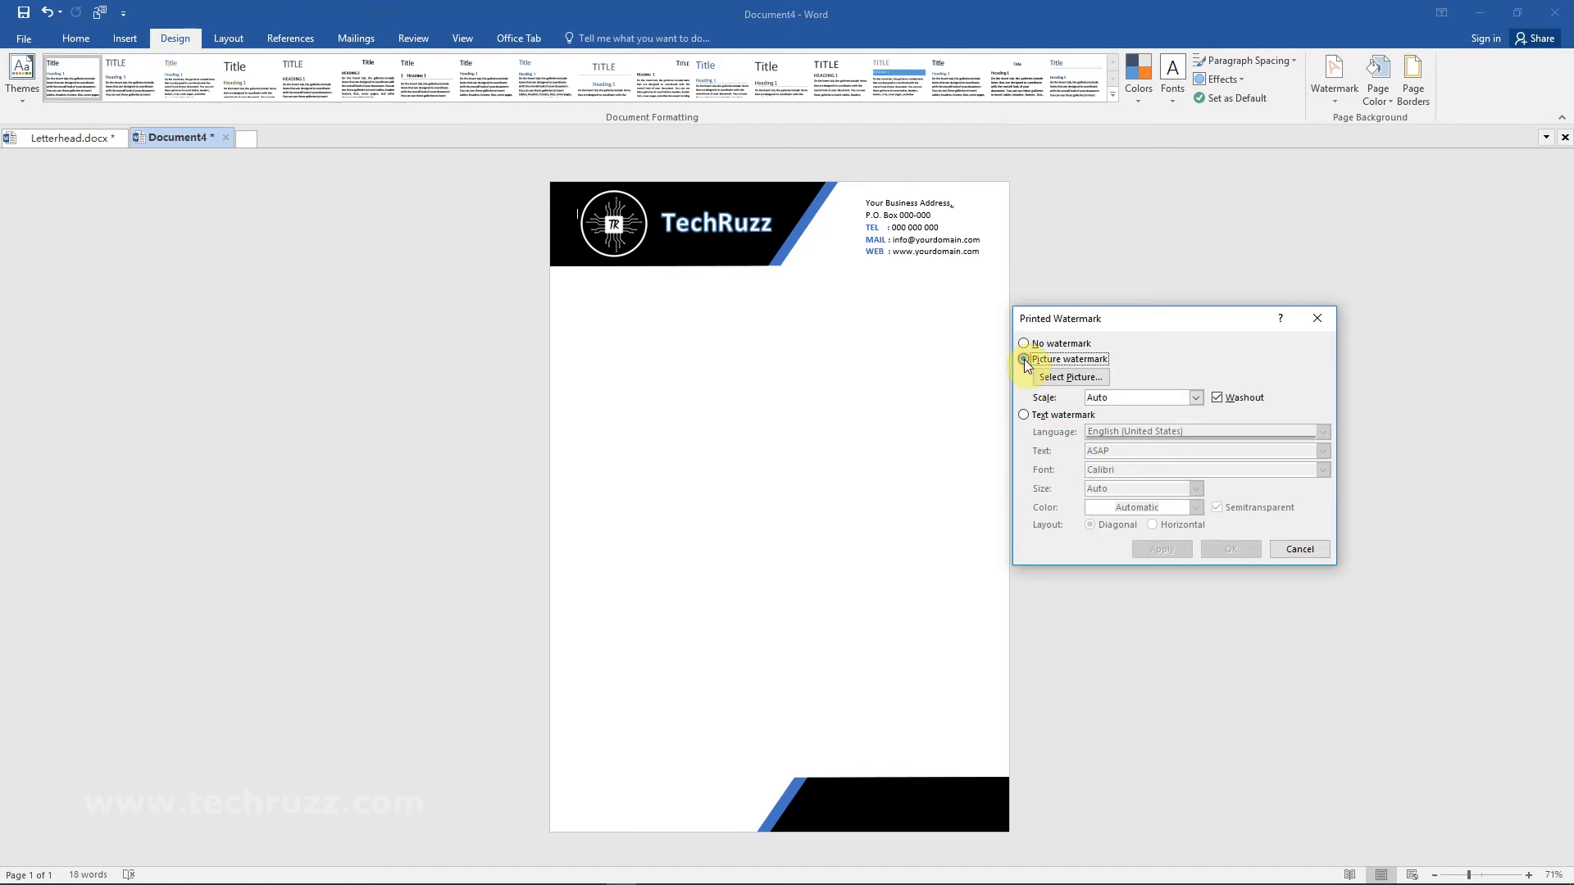
{"action": "left_click", "coordinate": [1084, 378]}
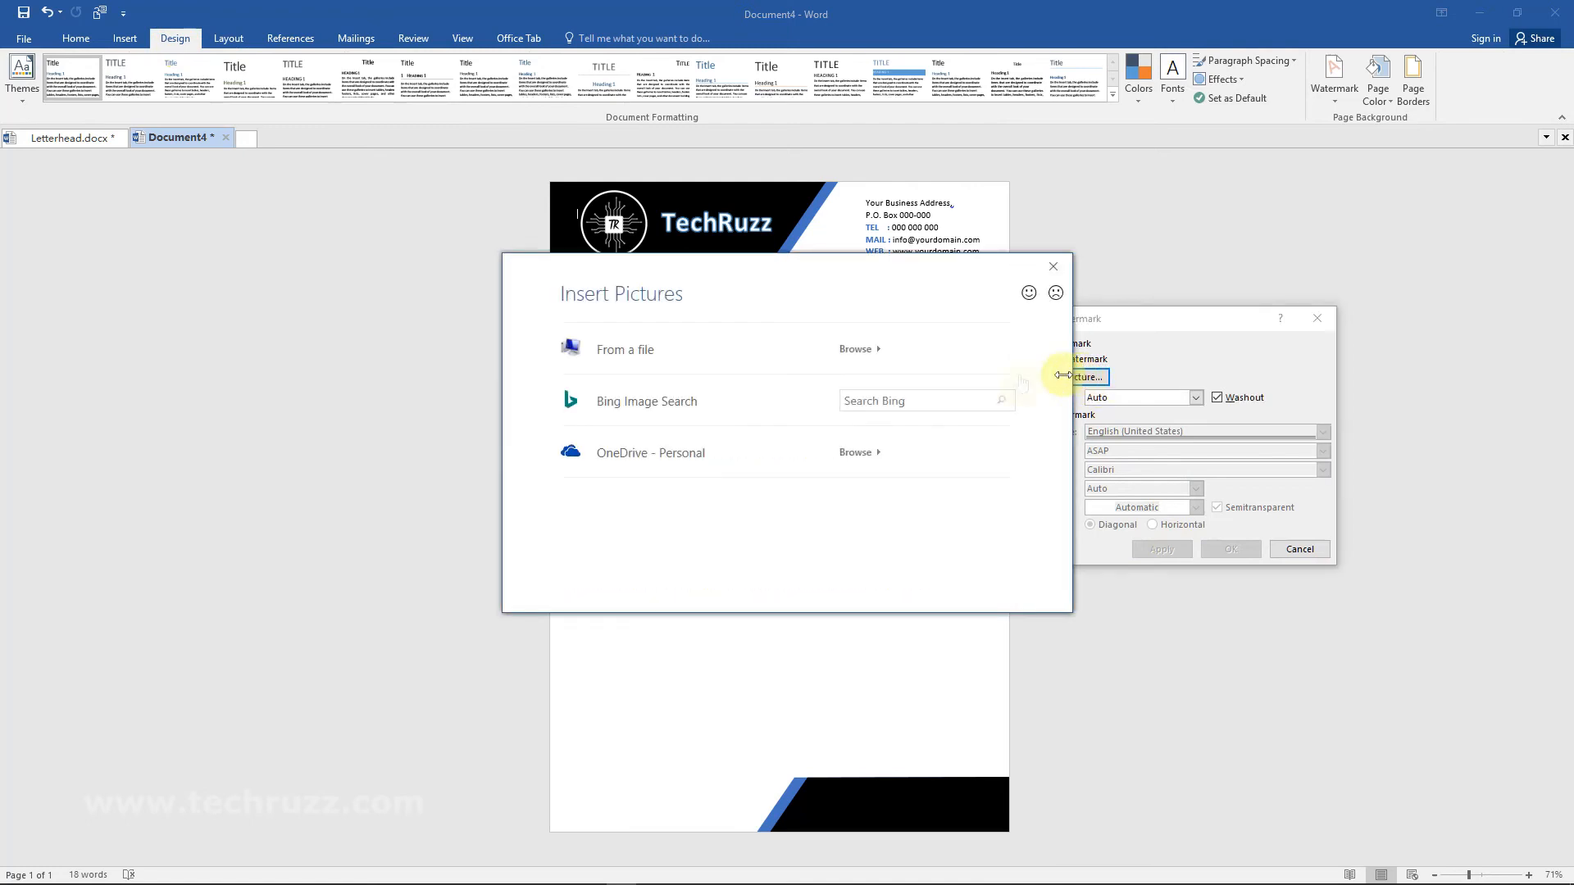
{"action": "left_click", "coordinate": [857, 350]}
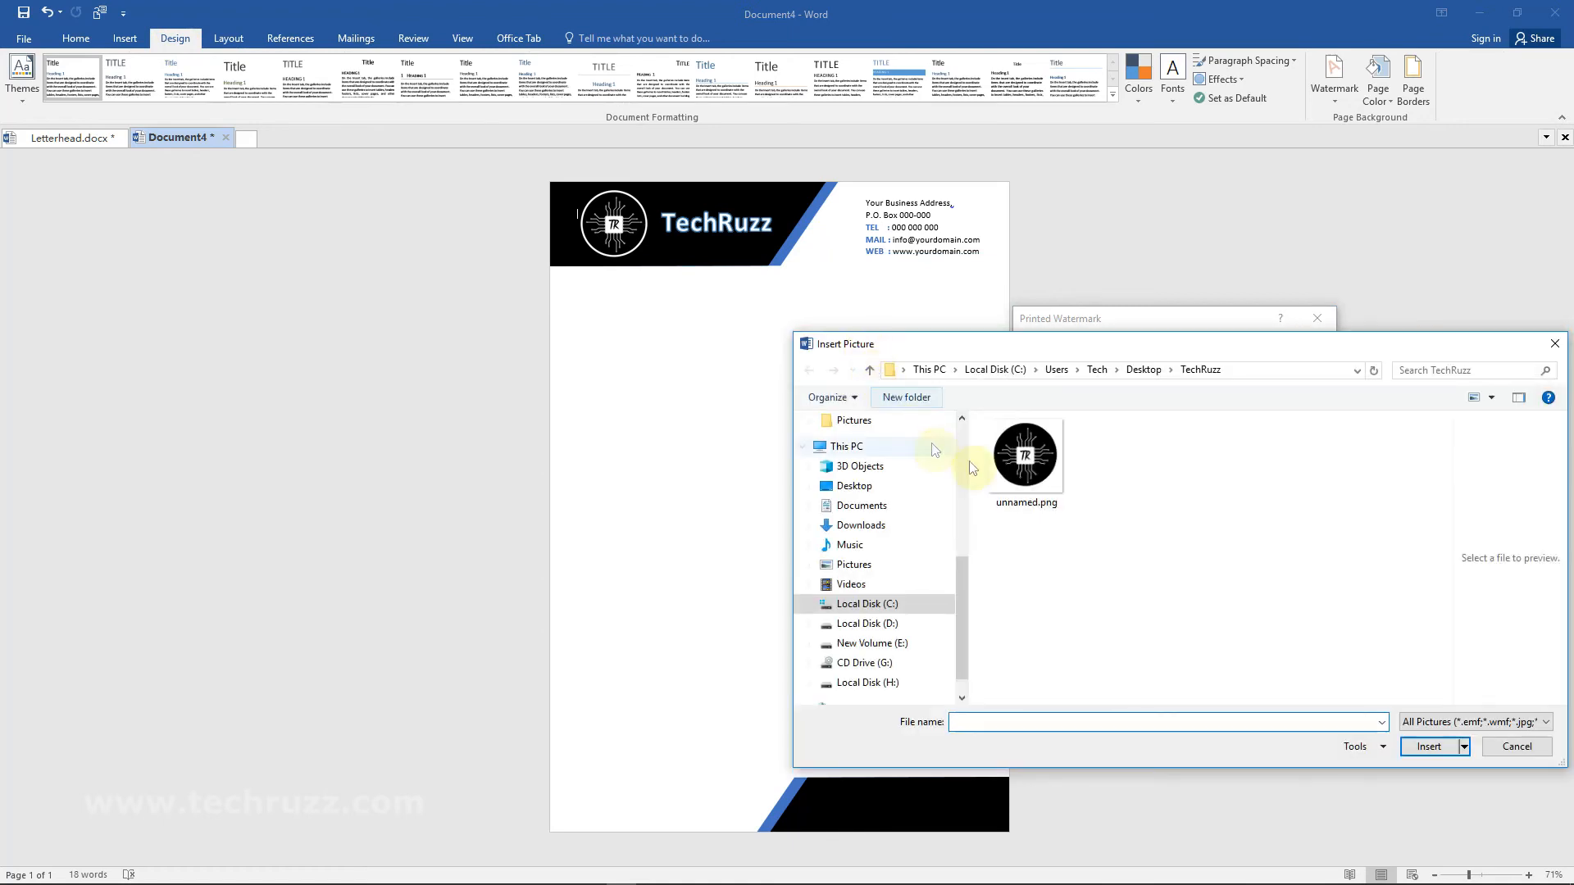
{"action": "left_click", "coordinate": [1036, 451]}
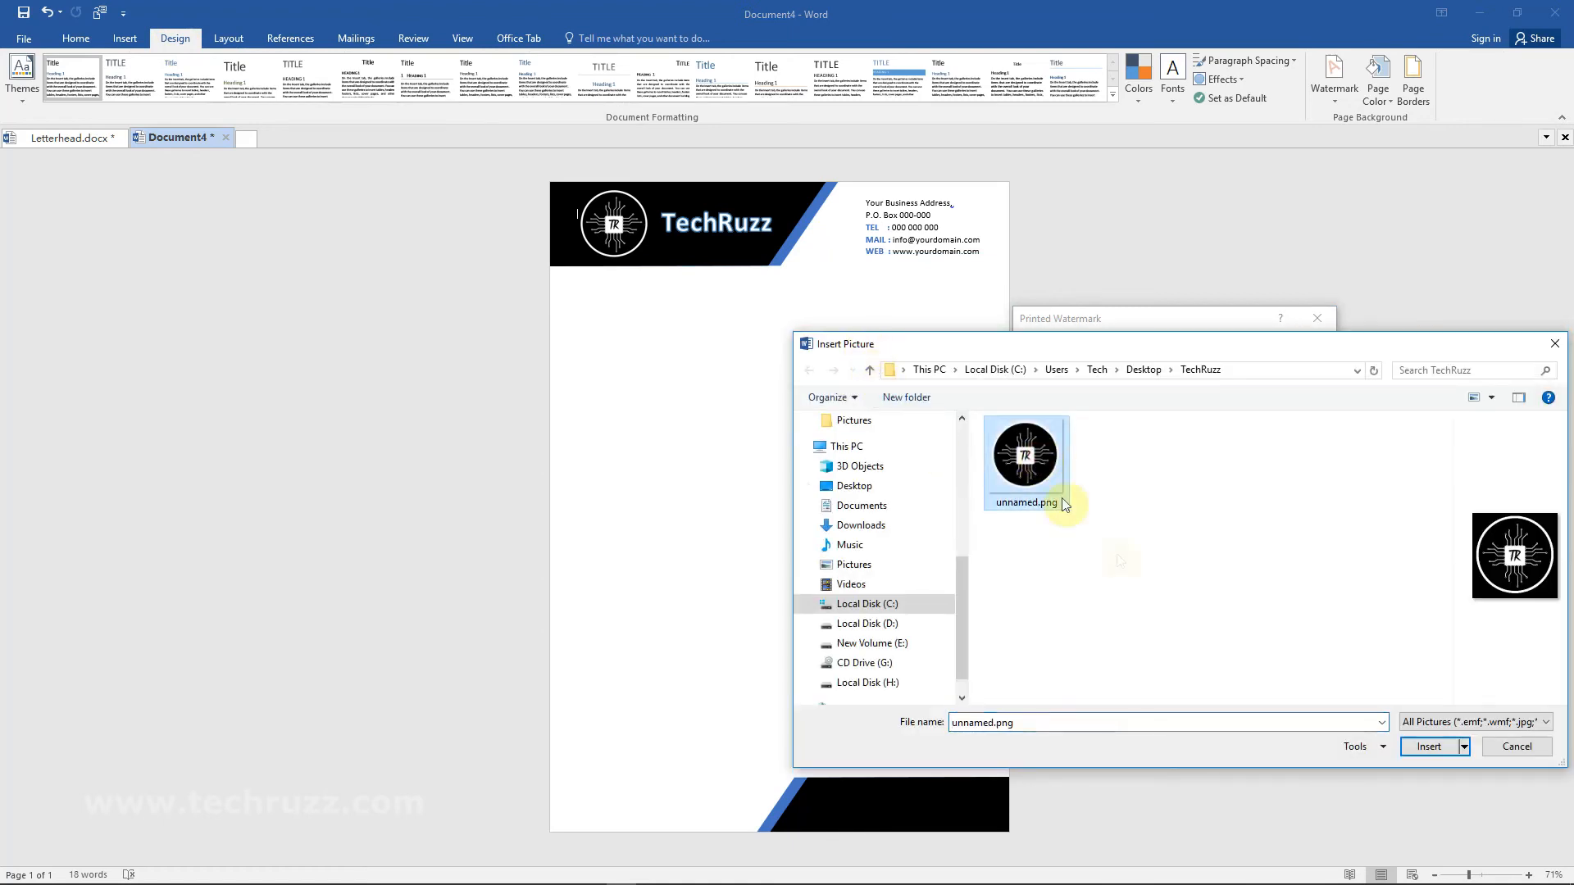
{"action": "left_click", "coordinate": [1434, 748]}
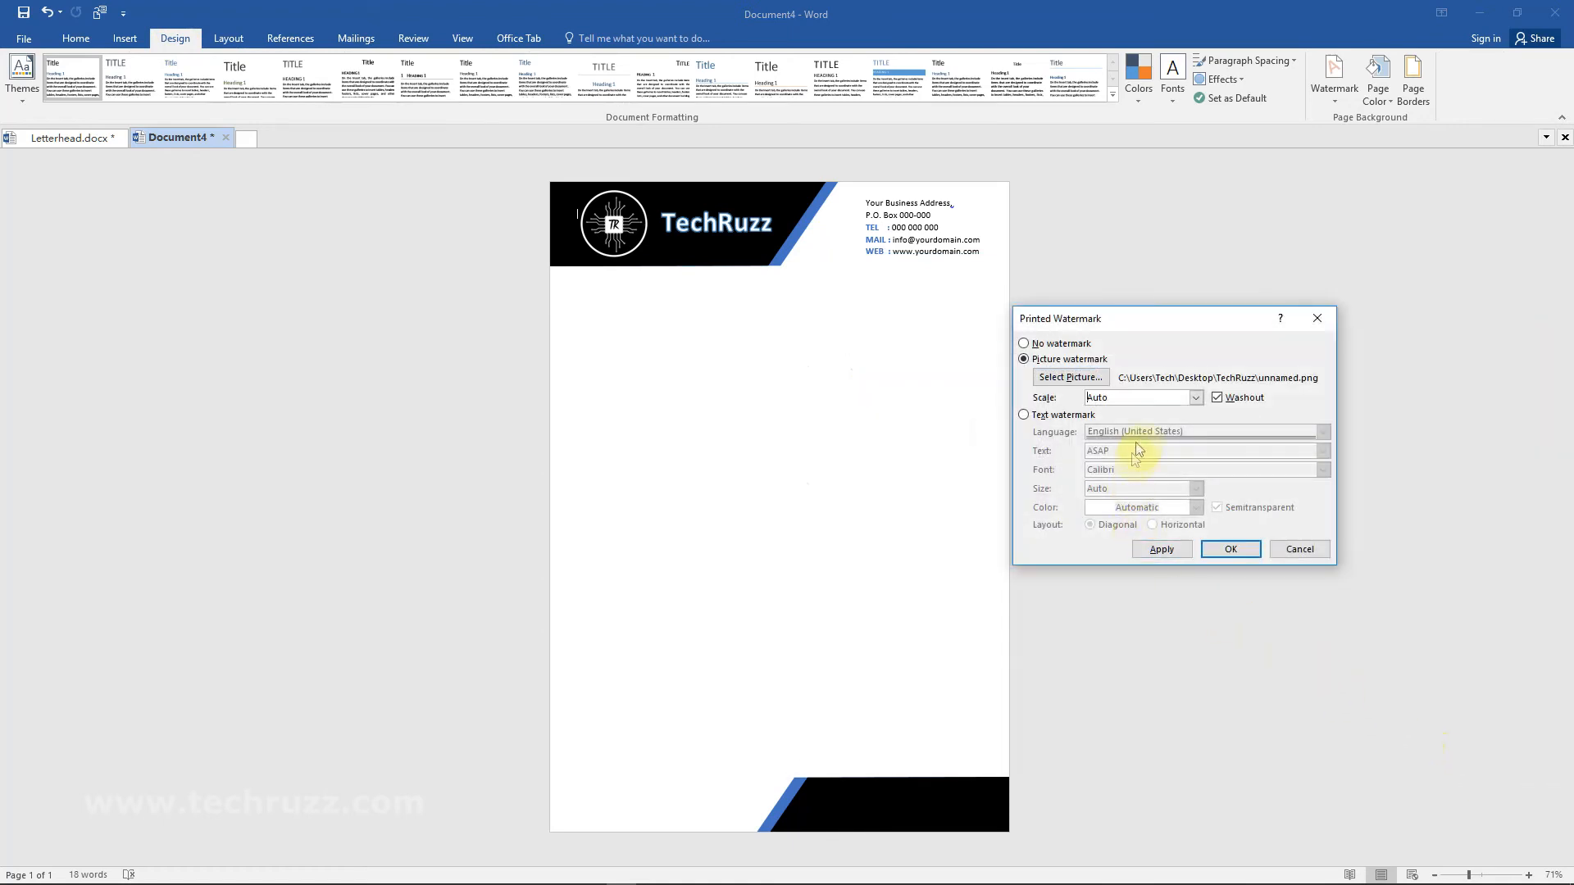
- Set the logo picture watermark's scale to 50% and apply it to the page
{"action": "left_click", "coordinate": [1197, 398]}
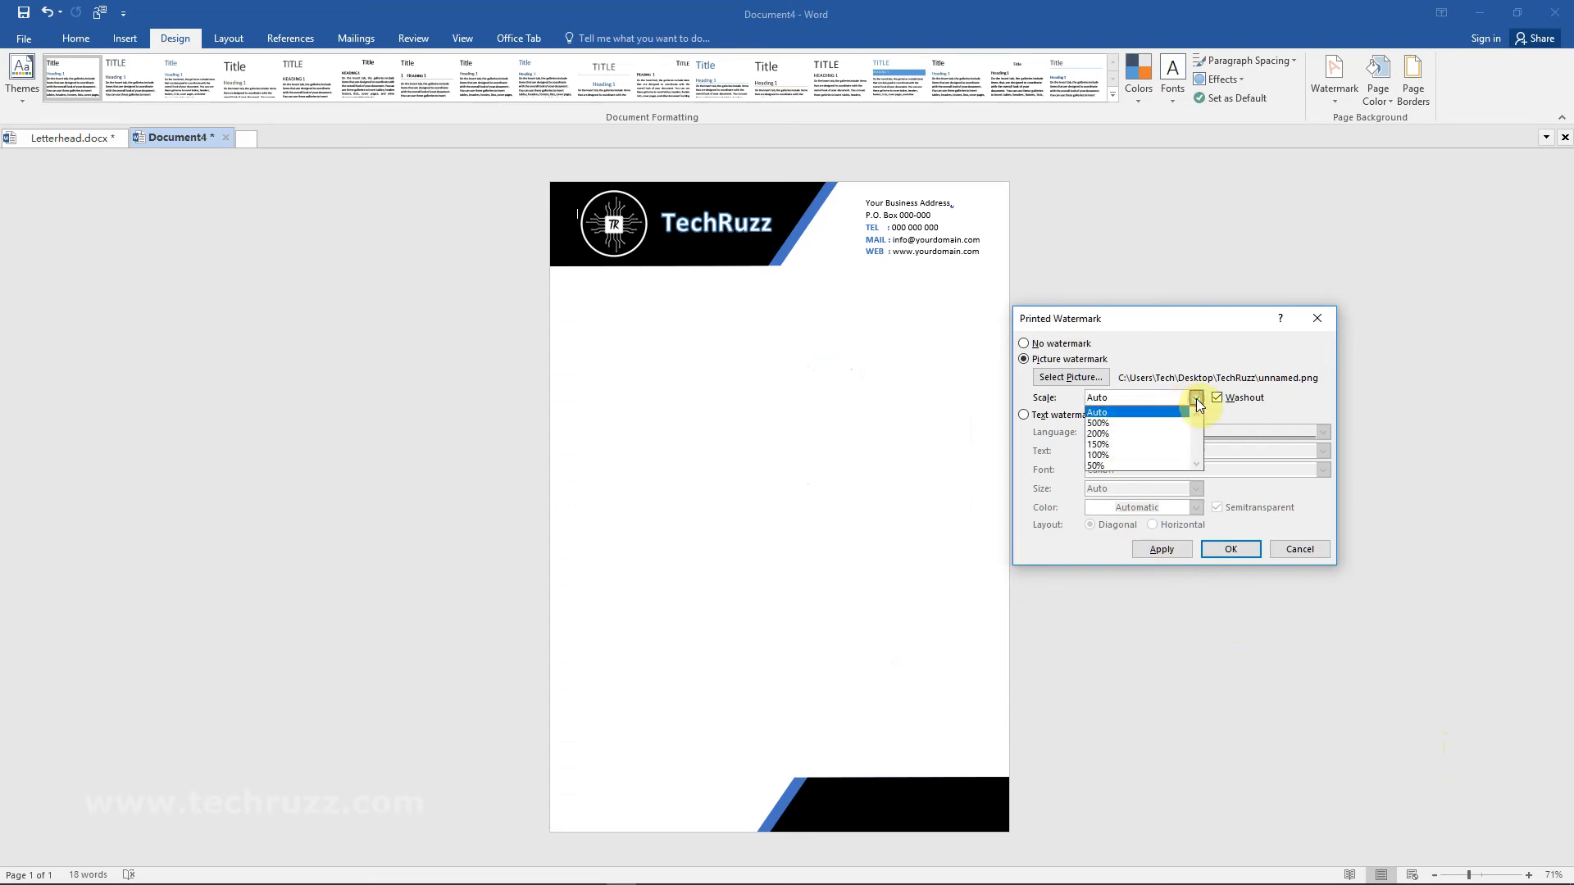
{"action": "left_click", "coordinate": [1102, 456]}
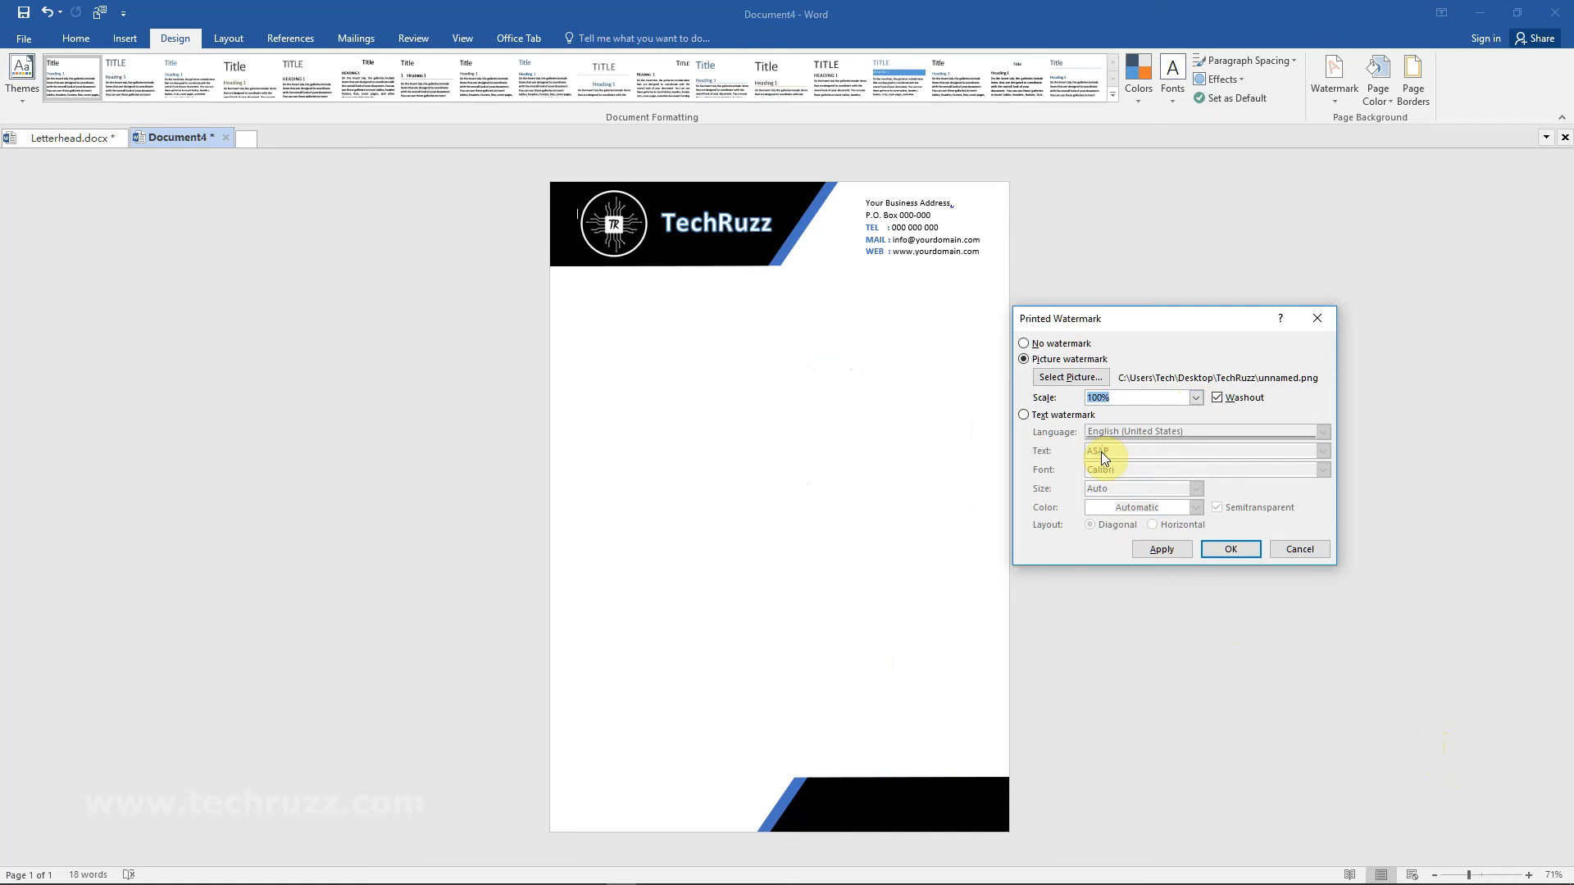
{"action": "left_click", "coordinate": [1196, 397]}
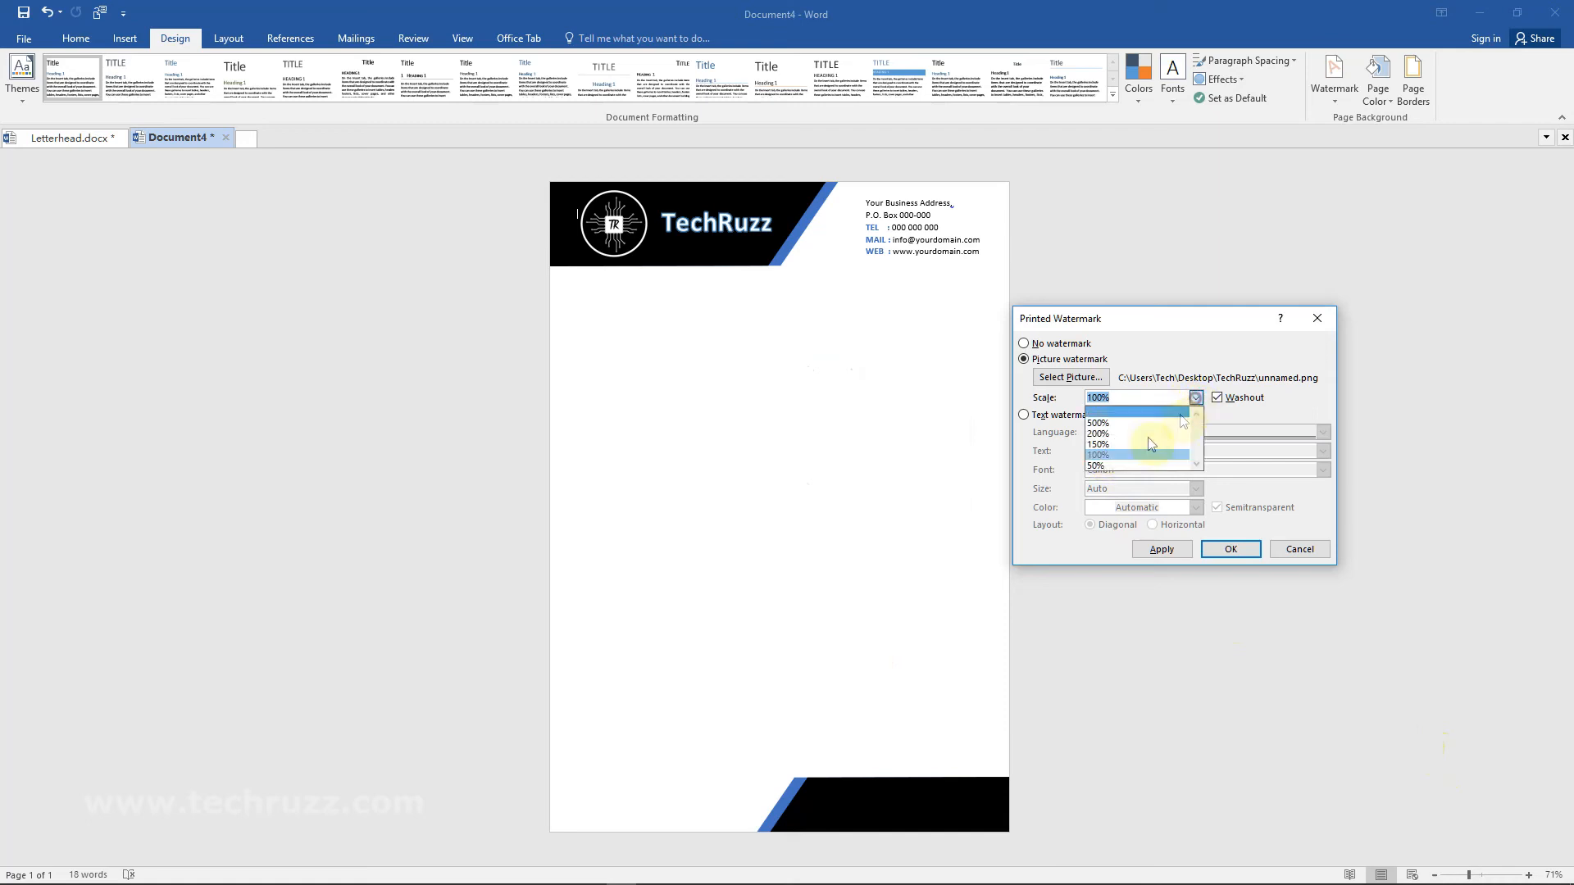
{"action": "left_click", "coordinate": [1100, 467]}
{"action": "left_click", "coordinate": [1167, 551]}
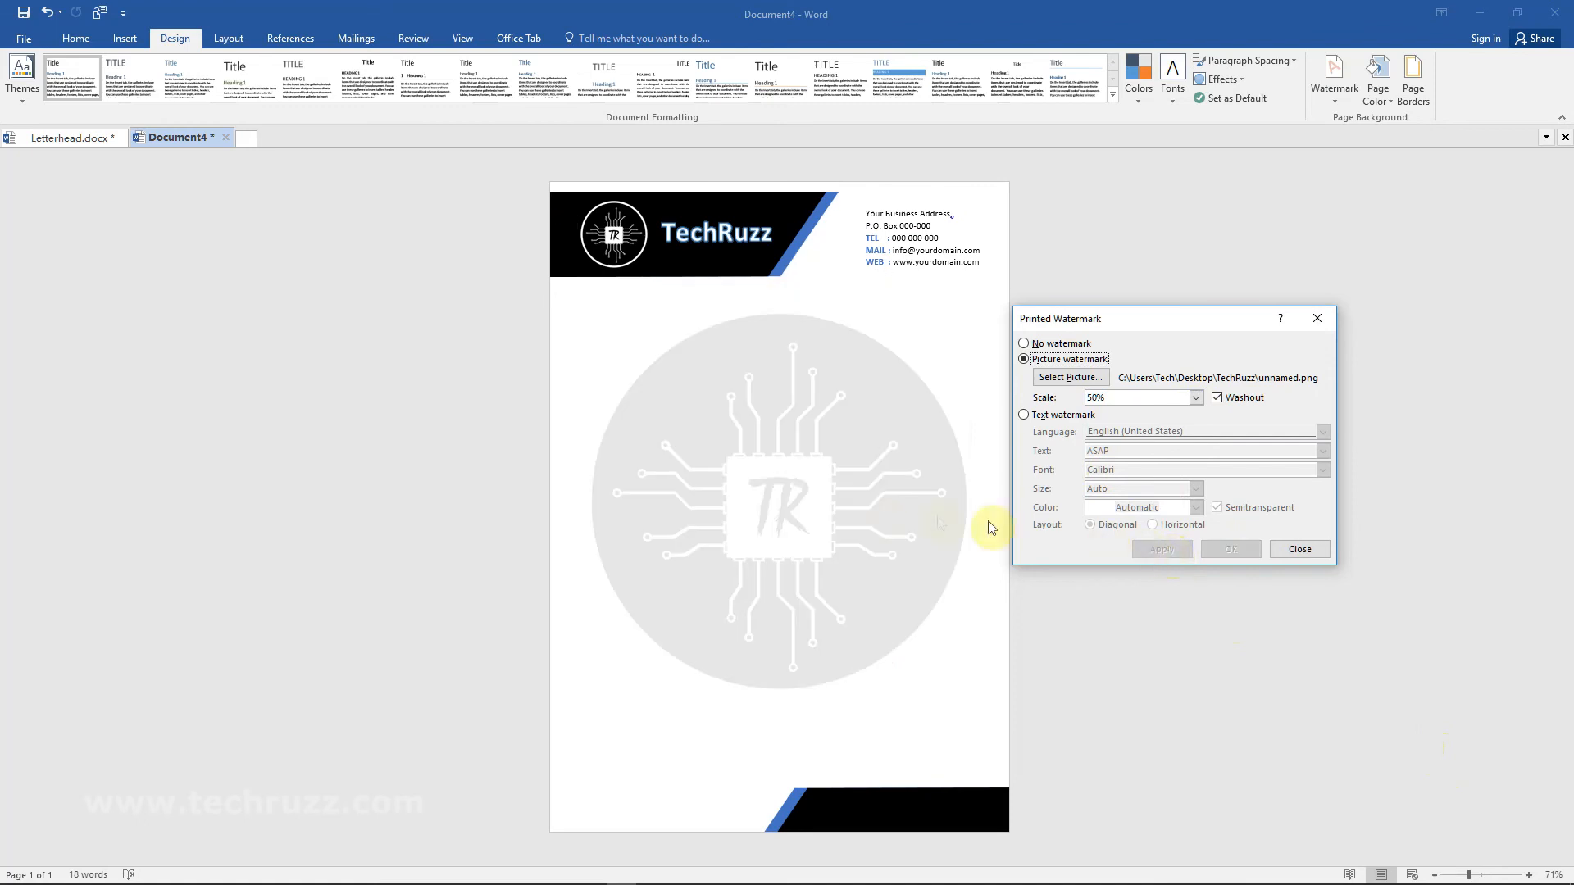
- Set the picture watermark's scale to 30%, apply it and close the watermark settings
{"action": "left_click", "coordinate": [1091, 397]}
{"action": "key", "text": "Delete"}
{"action": "type", "text": "3"}
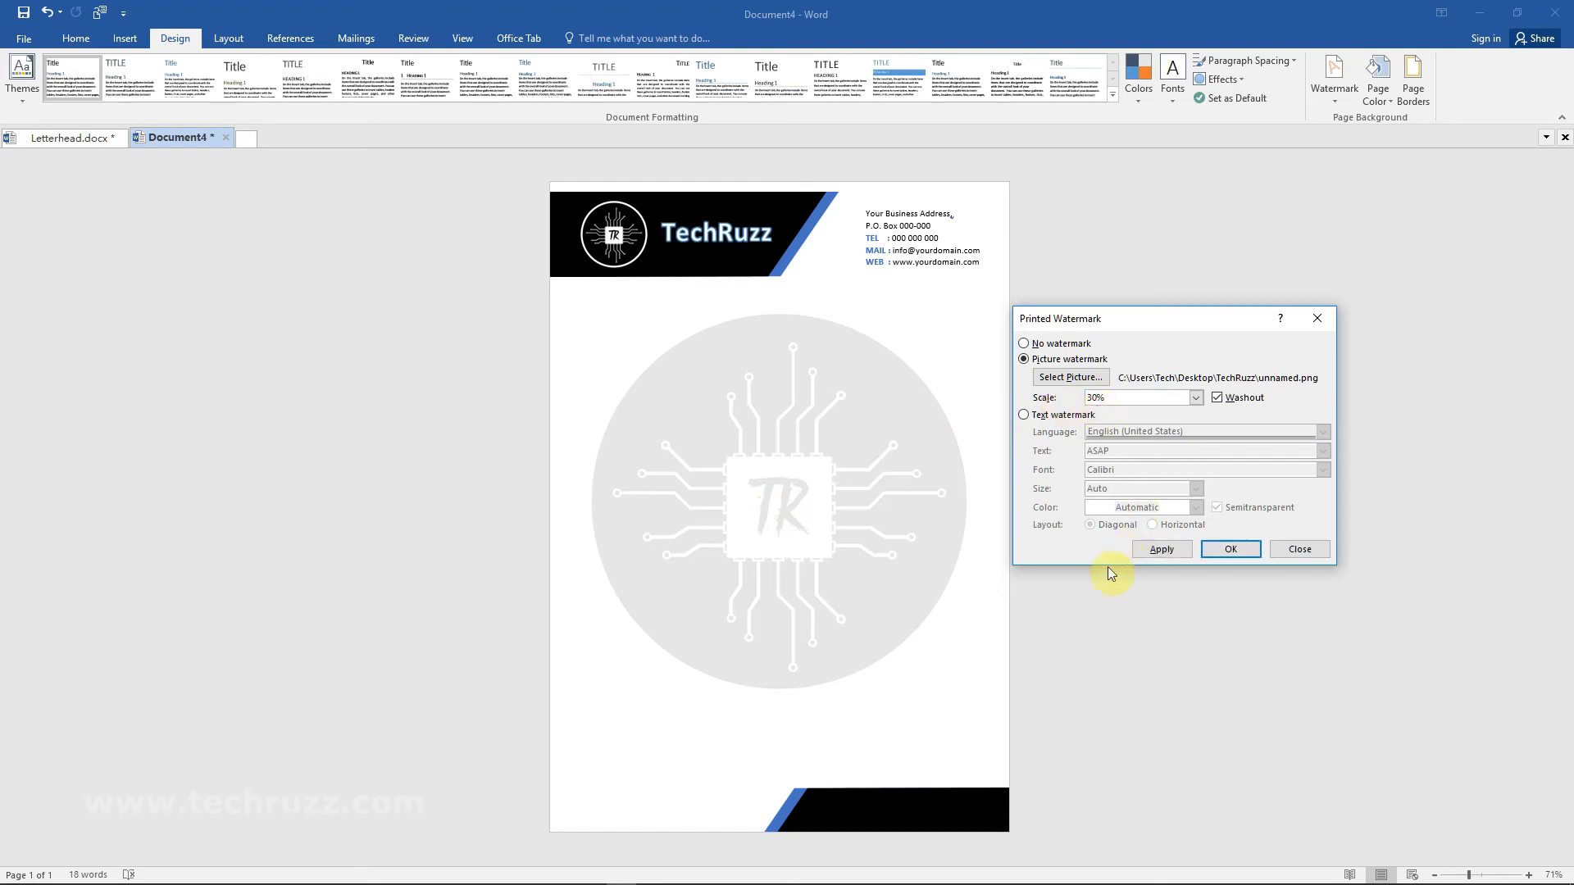
{"action": "left_click", "coordinate": [1151, 550]}
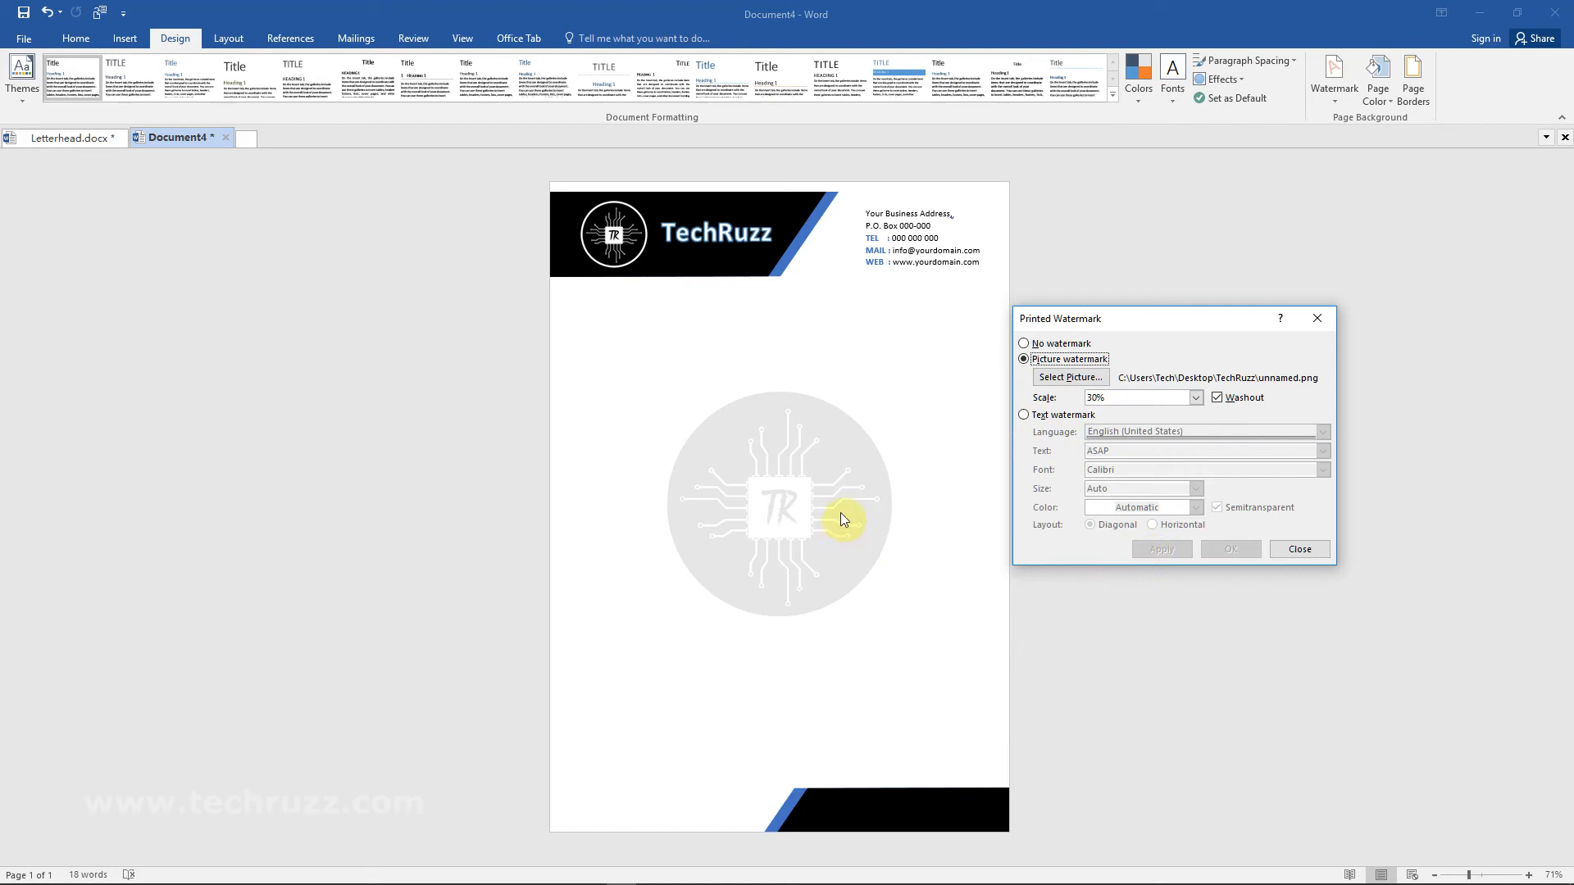
{"action": "left_click", "coordinate": [1299, 550]}
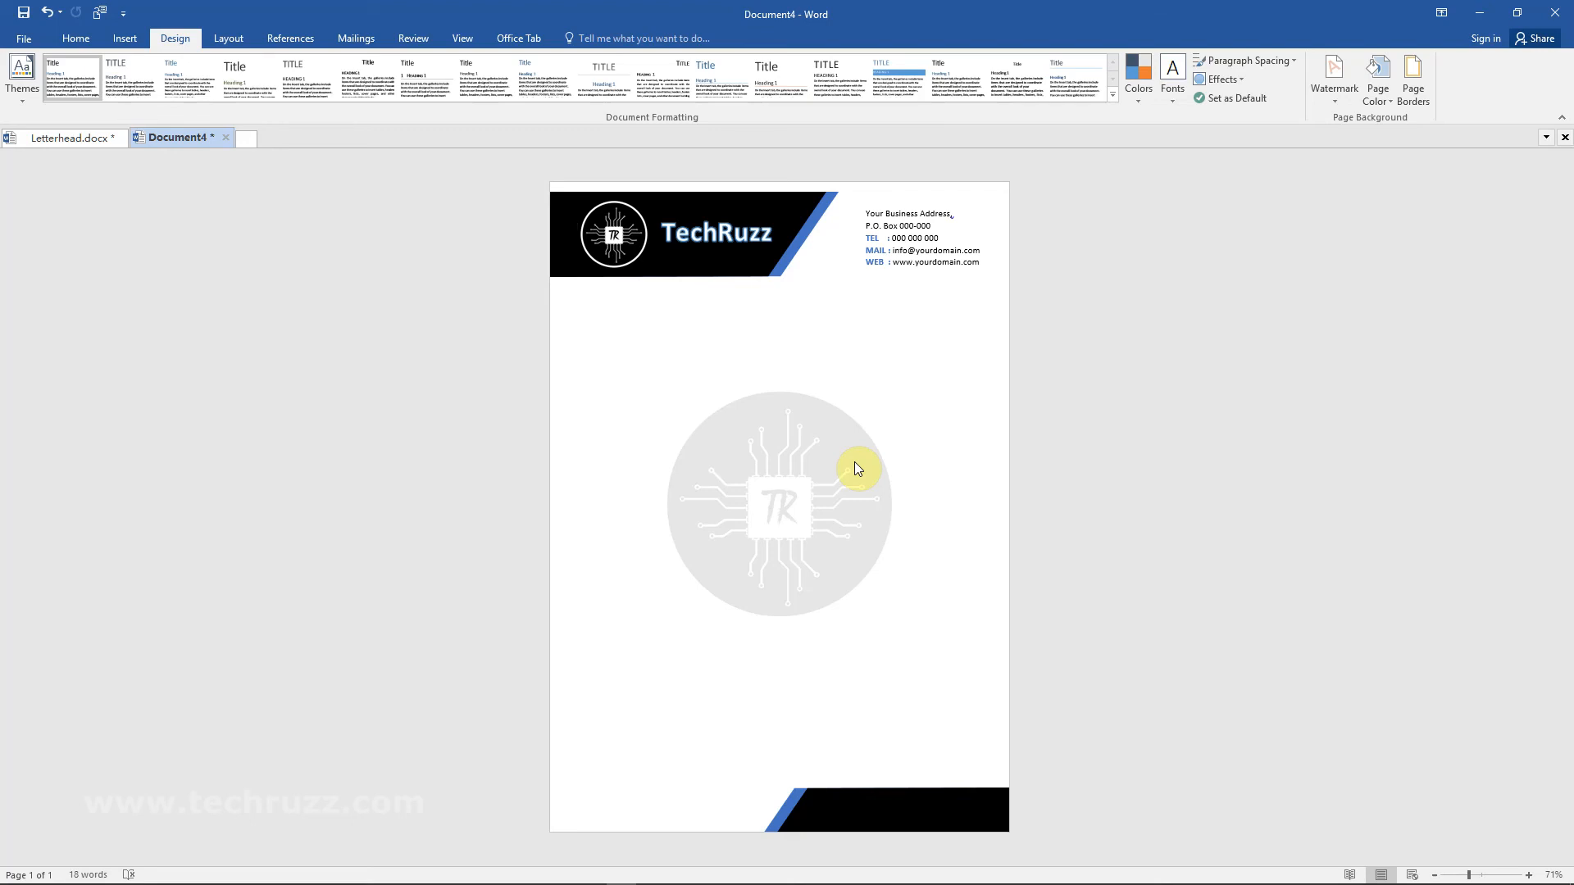
- Select the black header banner, logo, blue stripe and TechRuzz WordArt together and move them up to the page's upper edge
{"action": "left_click", "coordinate": [572, 206]}
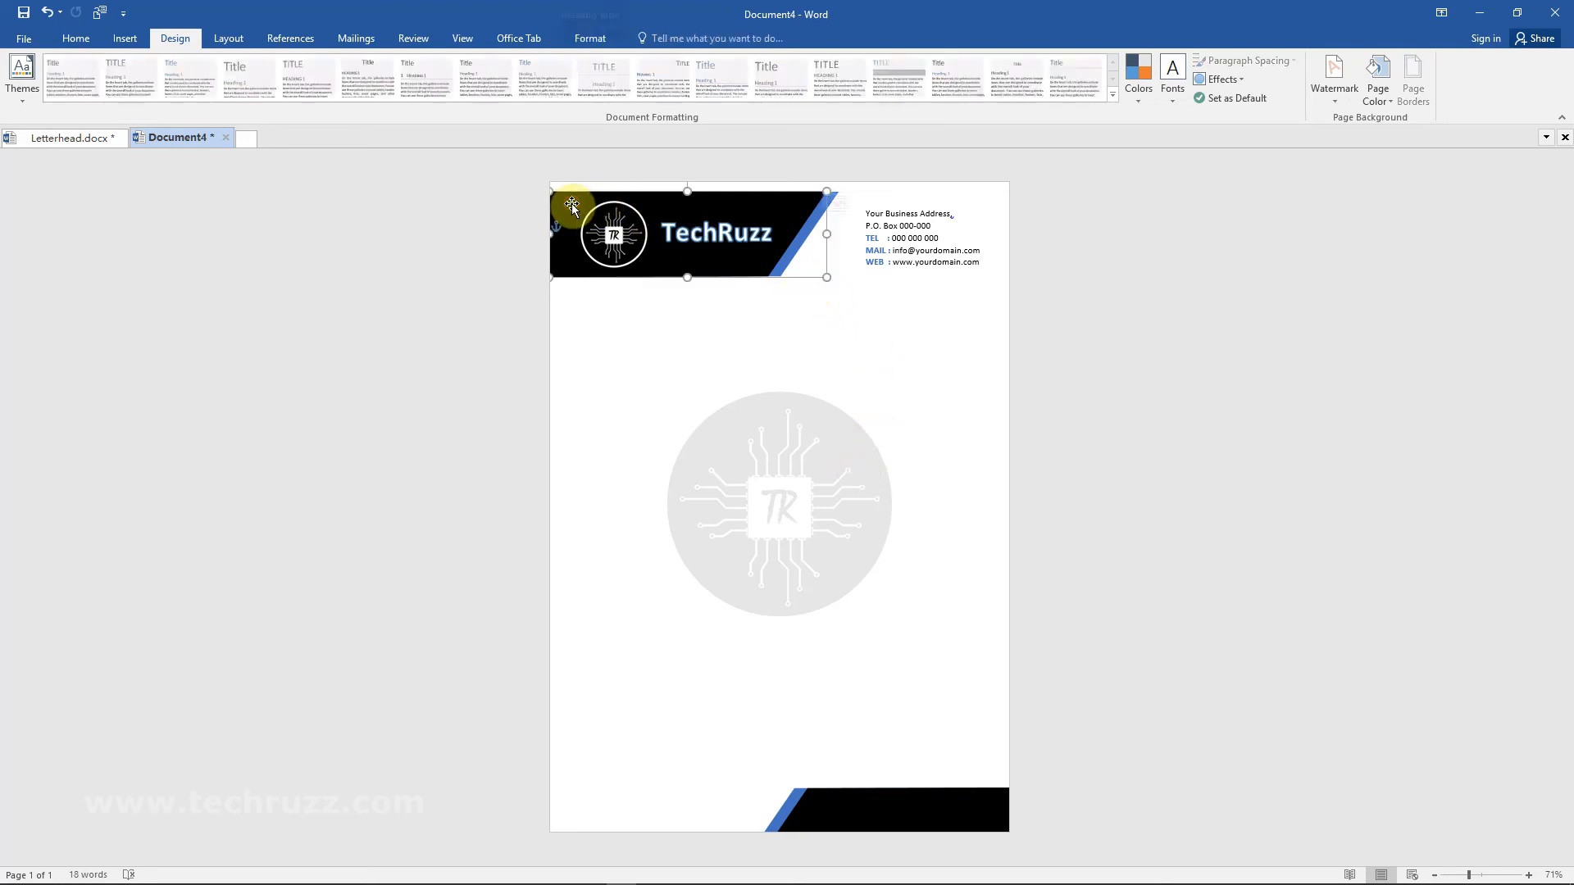
{"action": "left_click", "coordinate": [627, 239]}
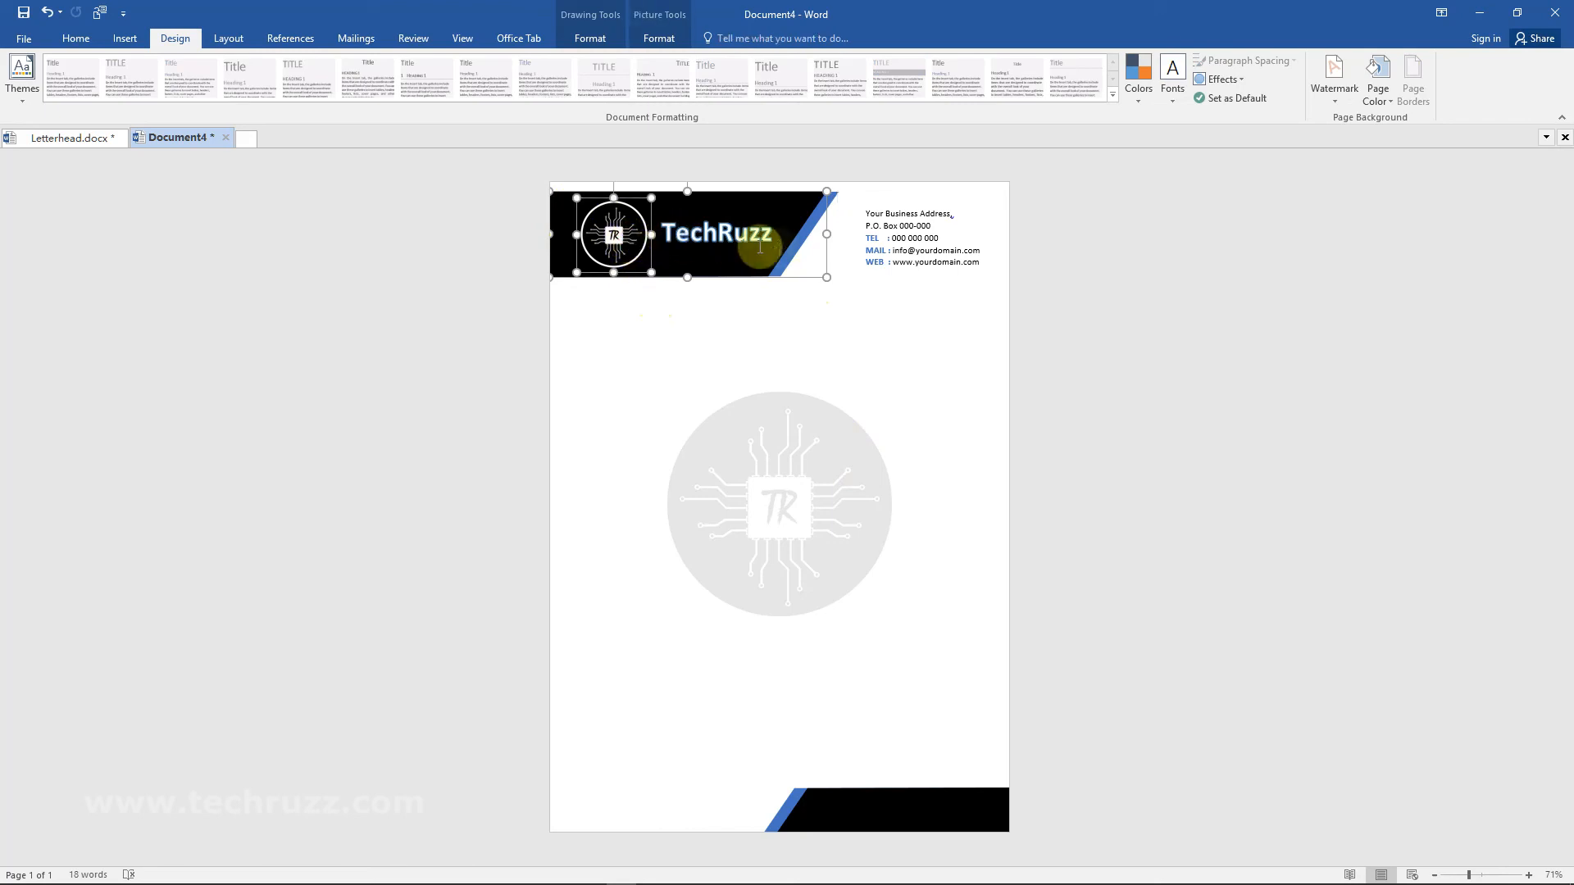
{"action": "left_click", "coordinate": [798, 244], "text": "ctrl"}
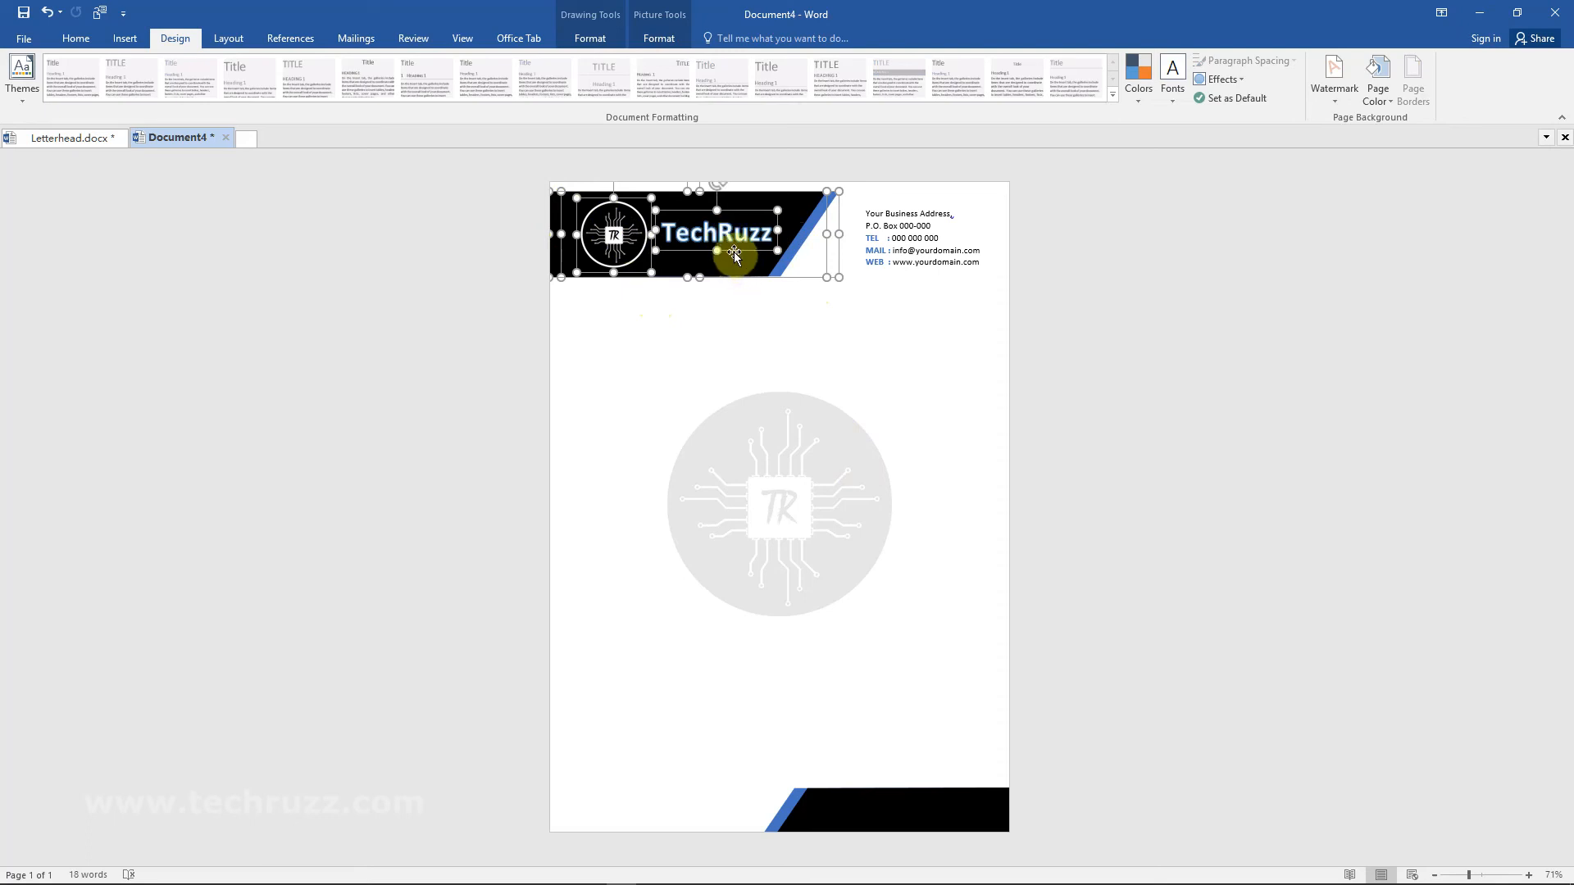
{"action": "left_click", "coordinate": [734, 254], "text": "ctrl"}
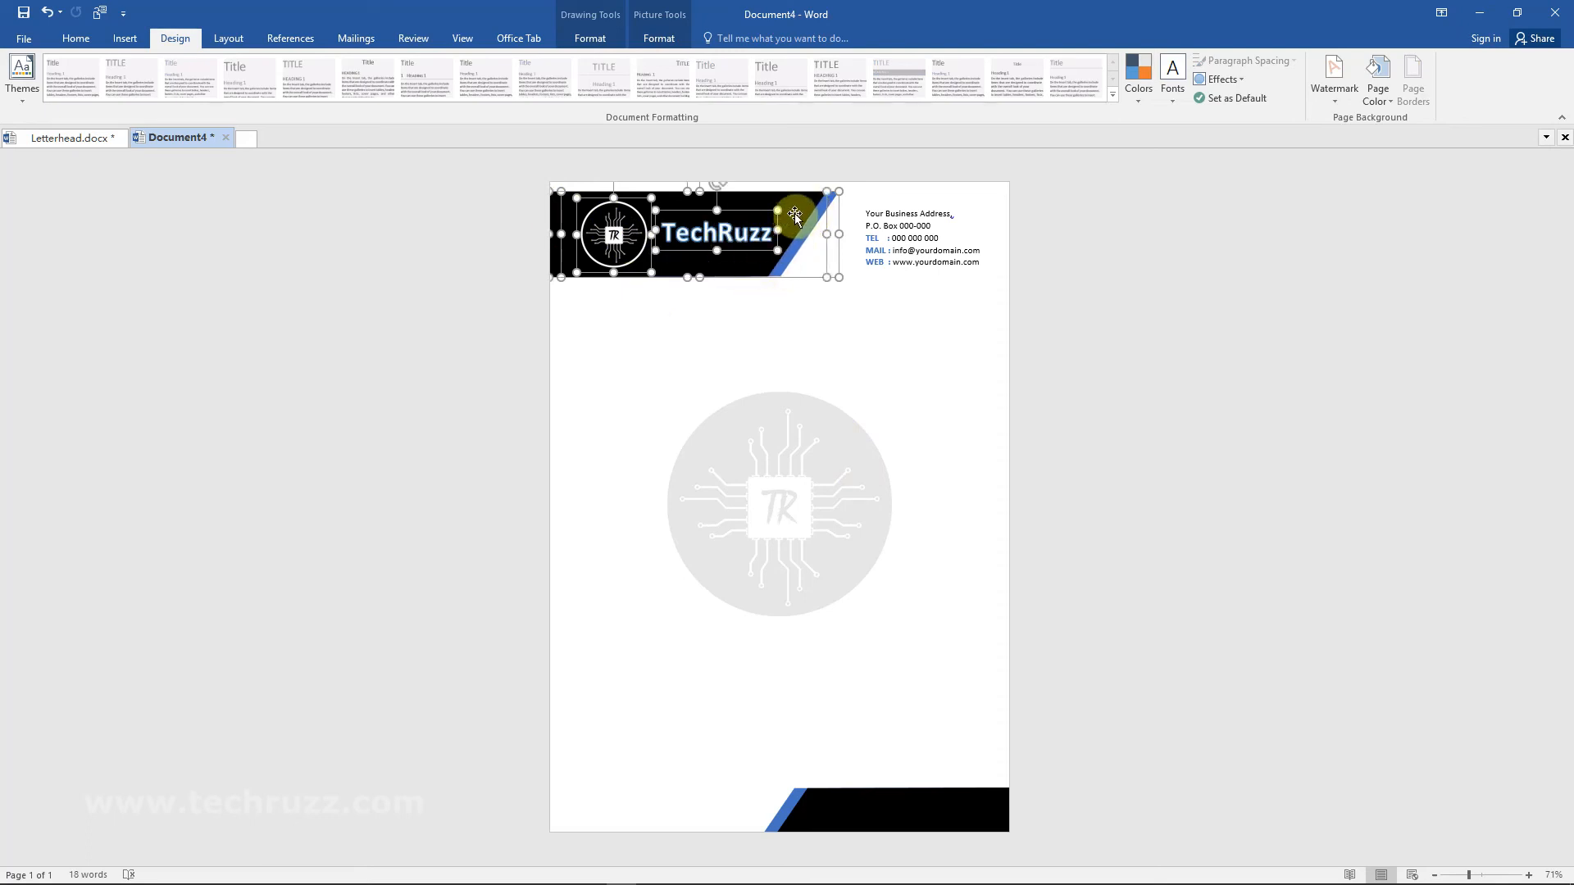
{"action": "left_click_drag", "start_coordinate": [794, 212], "coordinate": [794, 204]}
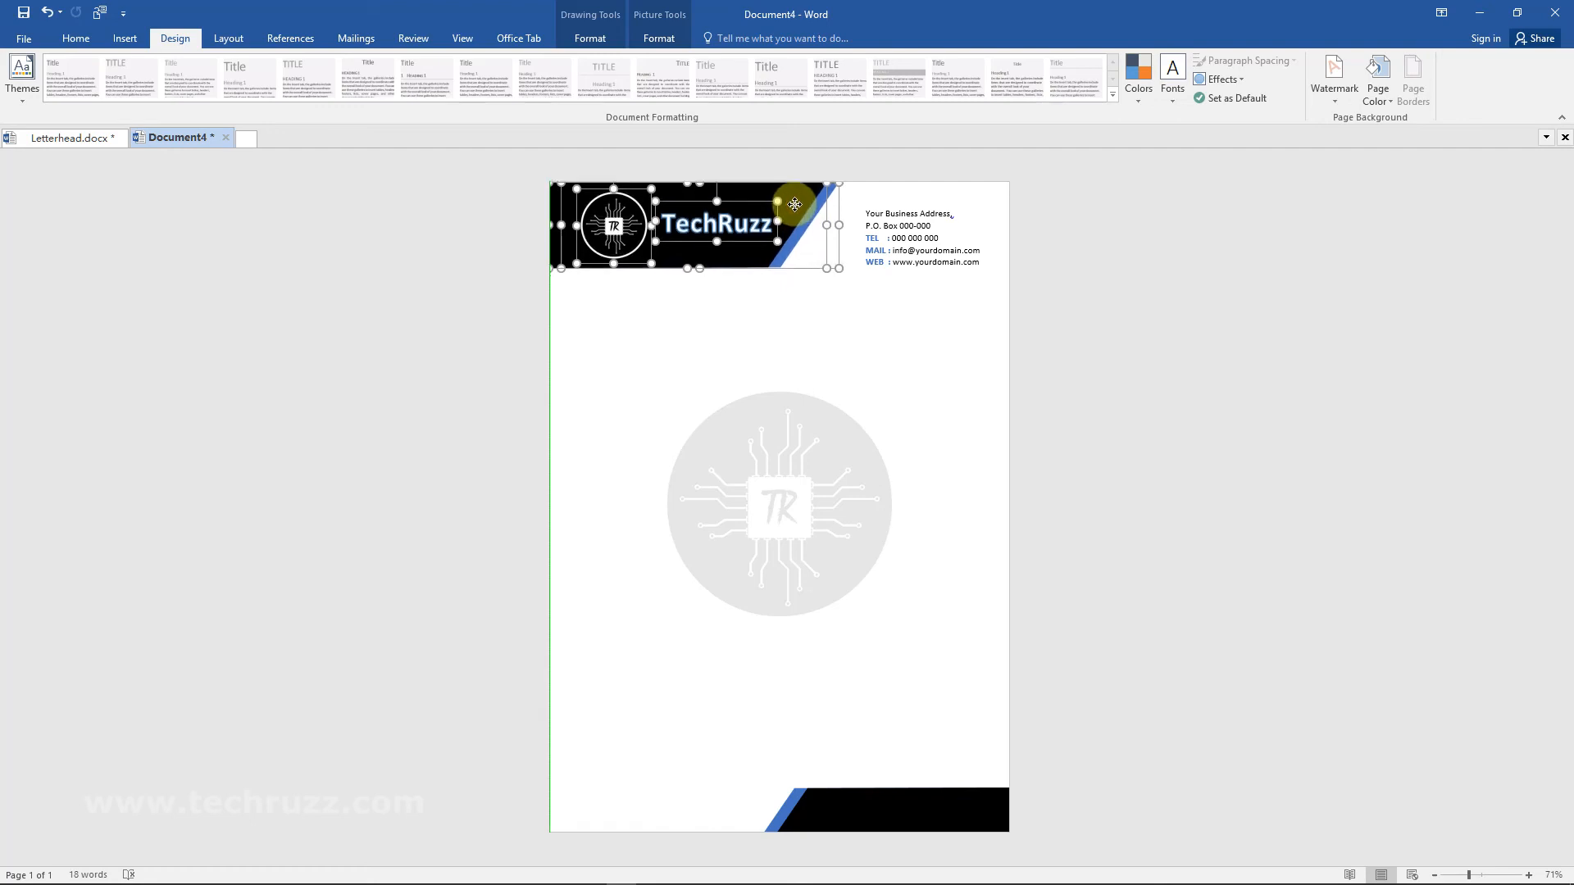
{"action": "left_click_drag", "start_coordinate": [794, 204], "coordinate": [794, 205]}
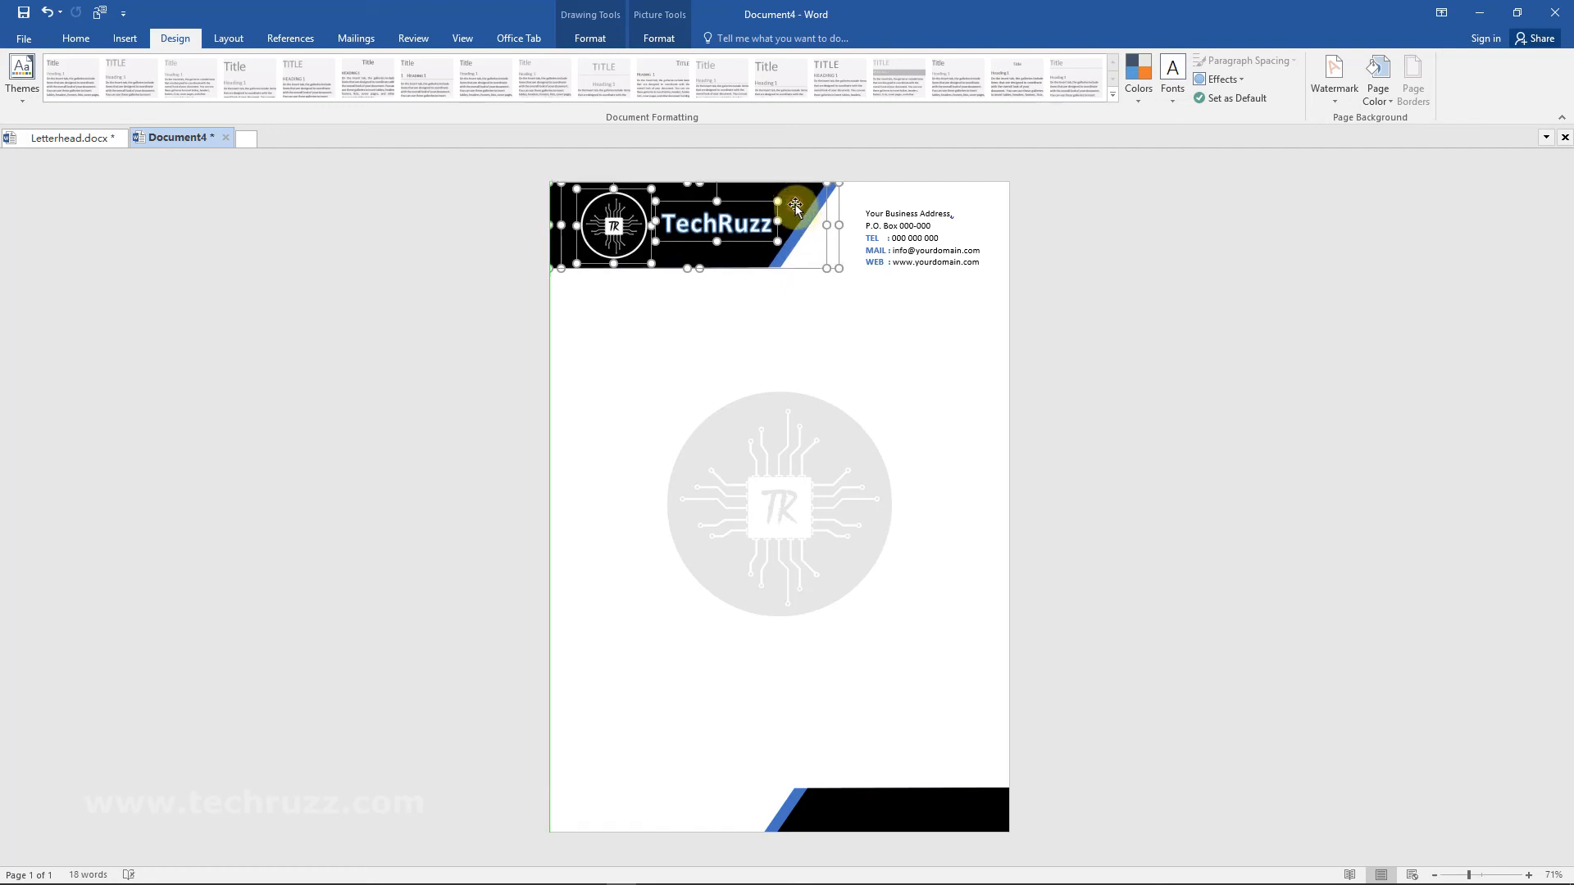
{"action": "left_click", "coordinate": [1087, 279]}
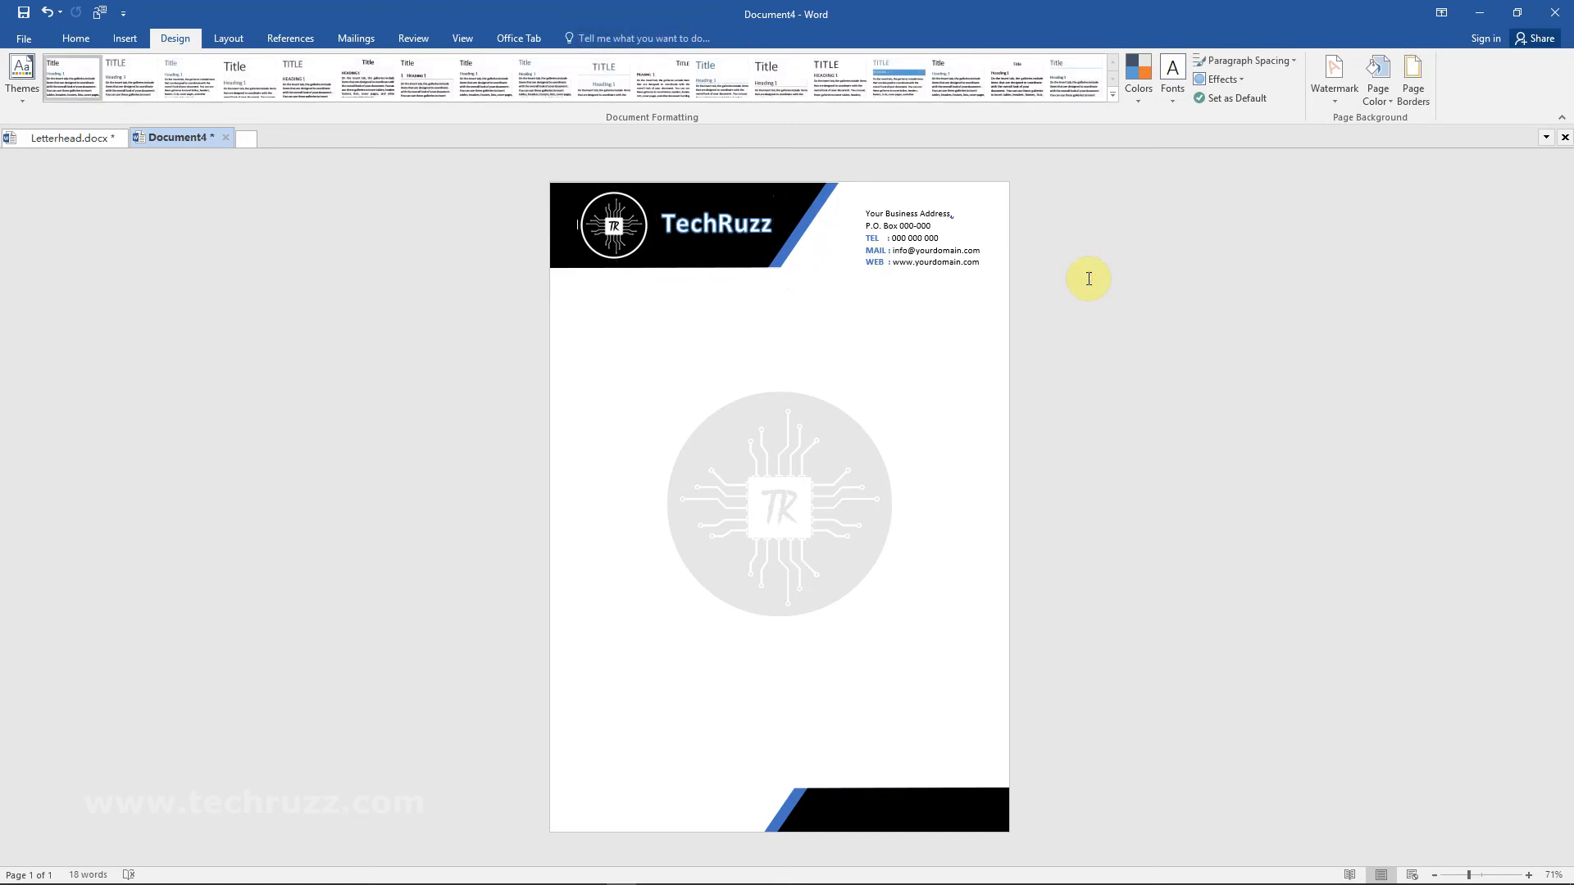
- Raise the contact text box slightly so it lines up vertically with the moved header banner
{"action": "left_click", "coordinate": [889, 226]}
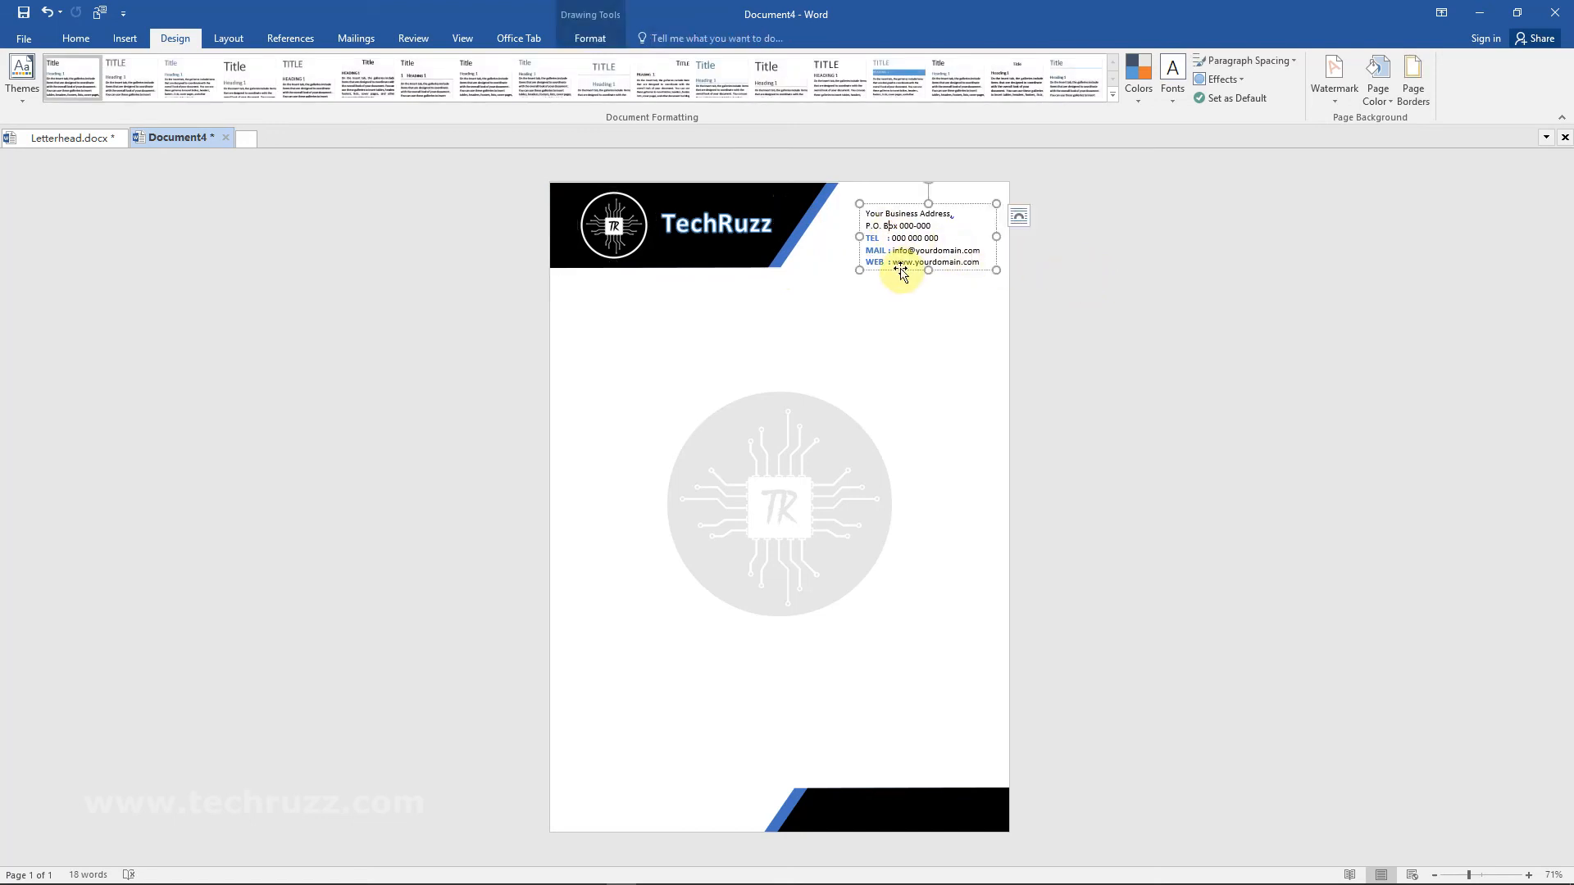
{"action": "left_click_drag", "start_coordinate": [900, 264], "coordinate": [900, 257]}
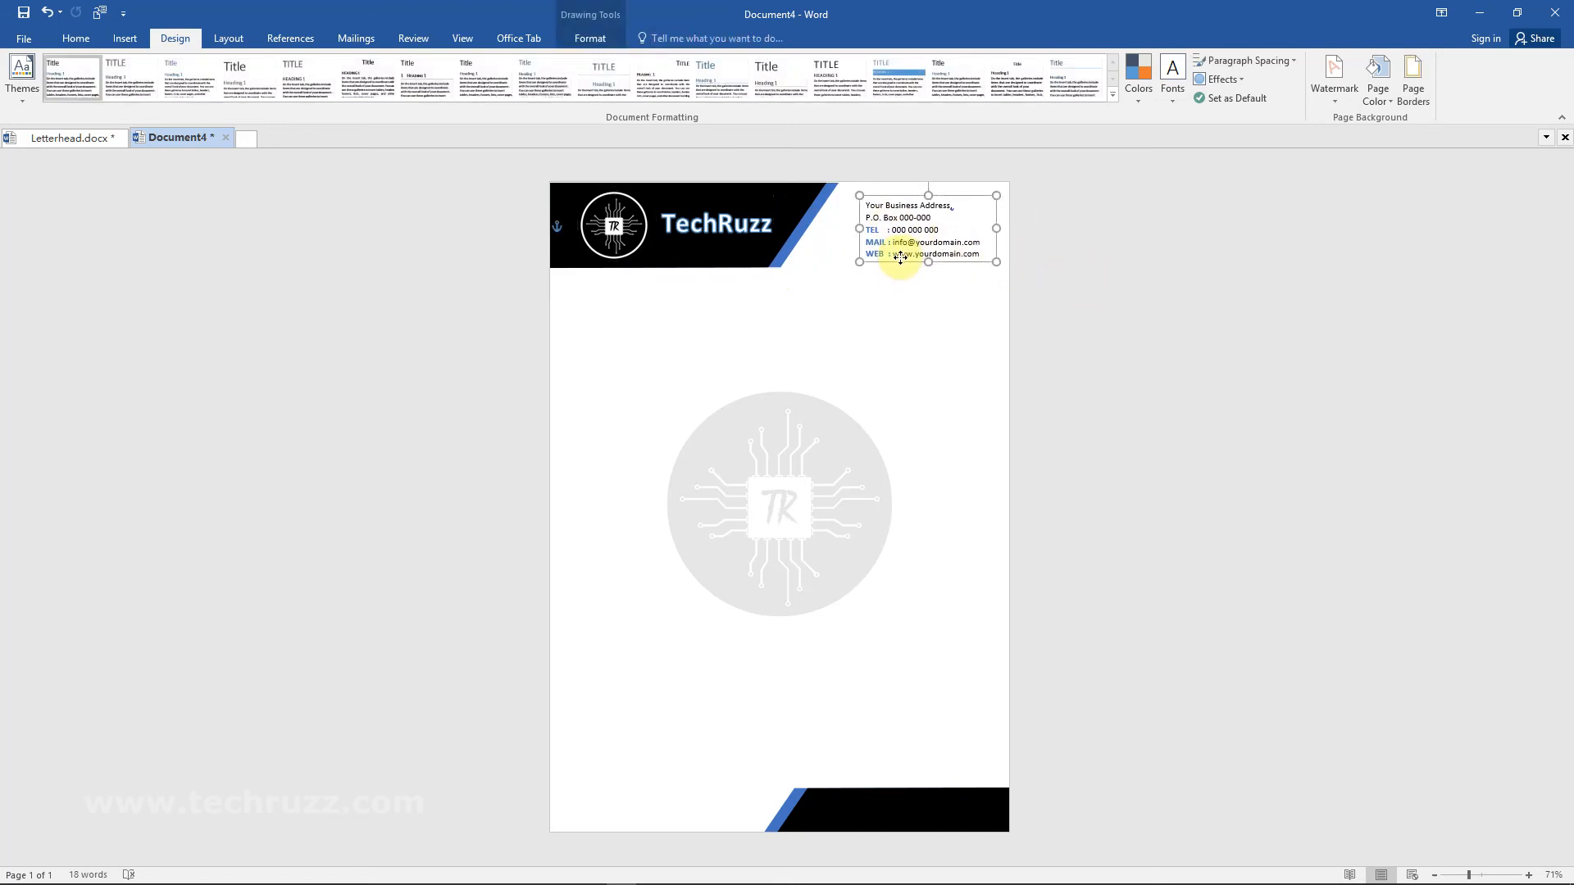
{"action": "left_click", "coordinate": [1149, 299]}
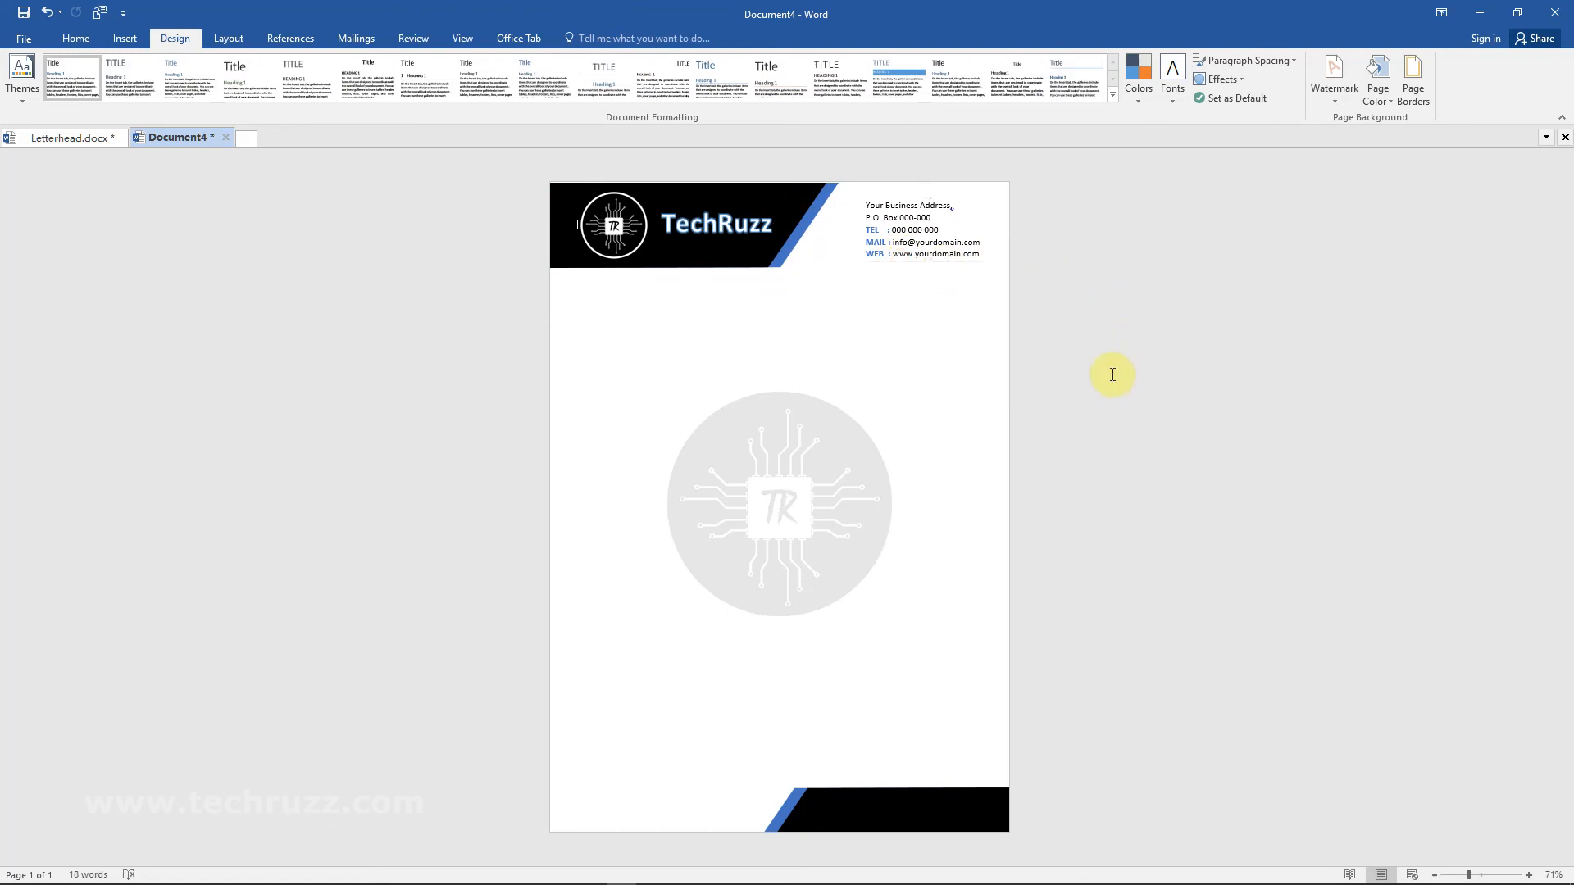
{"action": "left_click", "coordinate": [884, 434]}
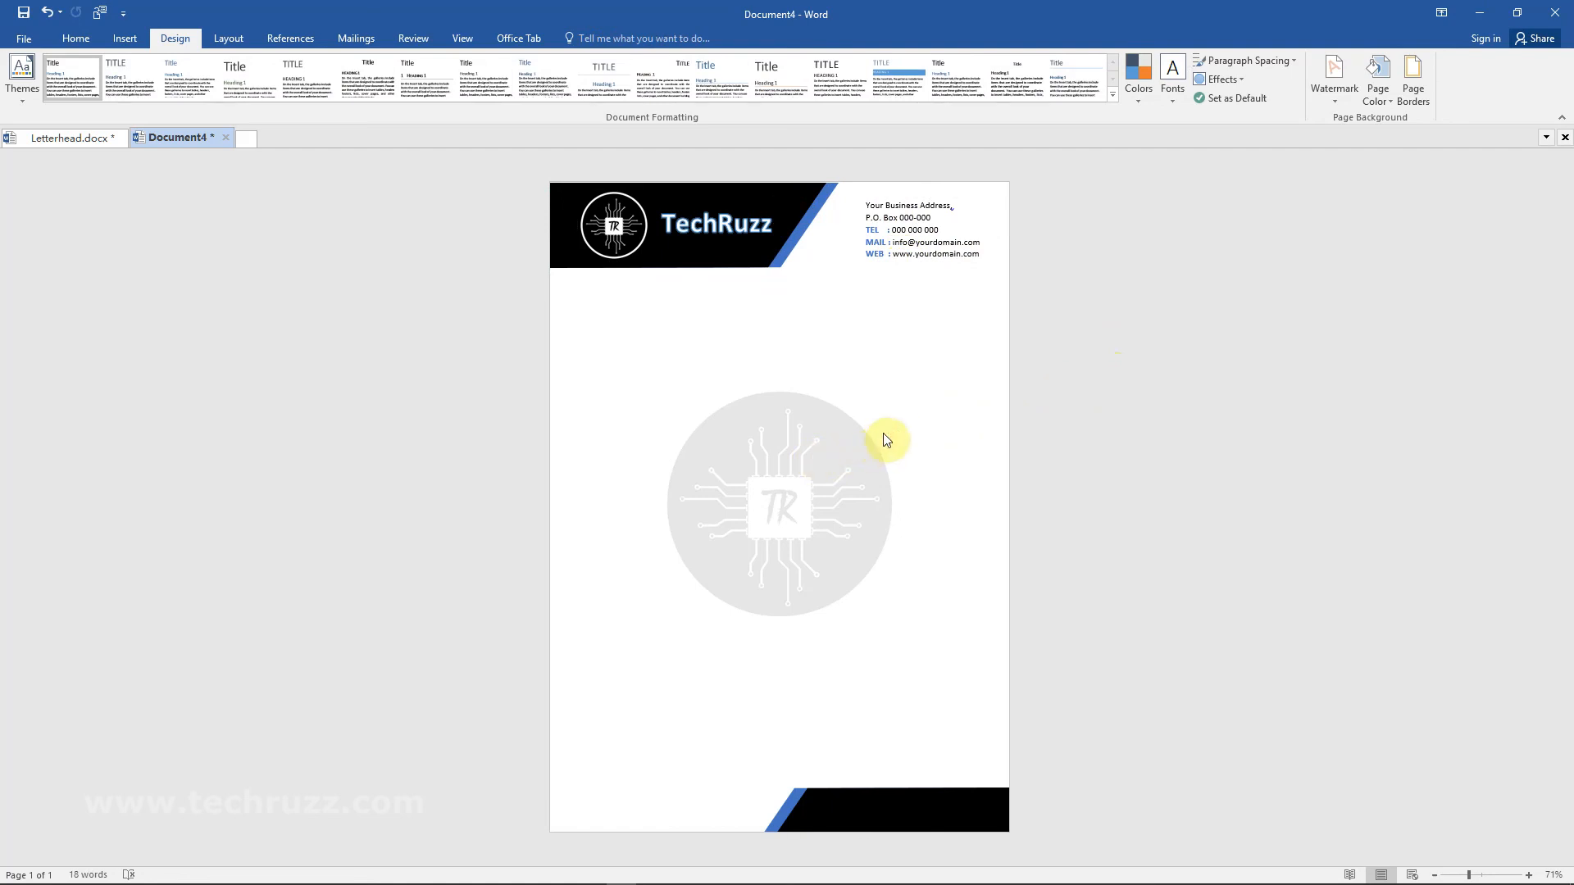
- Start the letter body below the header banner with the greeting "Dear Sir,"
{"action": "left_click_drag", "start_coordinate": [1476, 878], "coordinate": [1480, 879]}
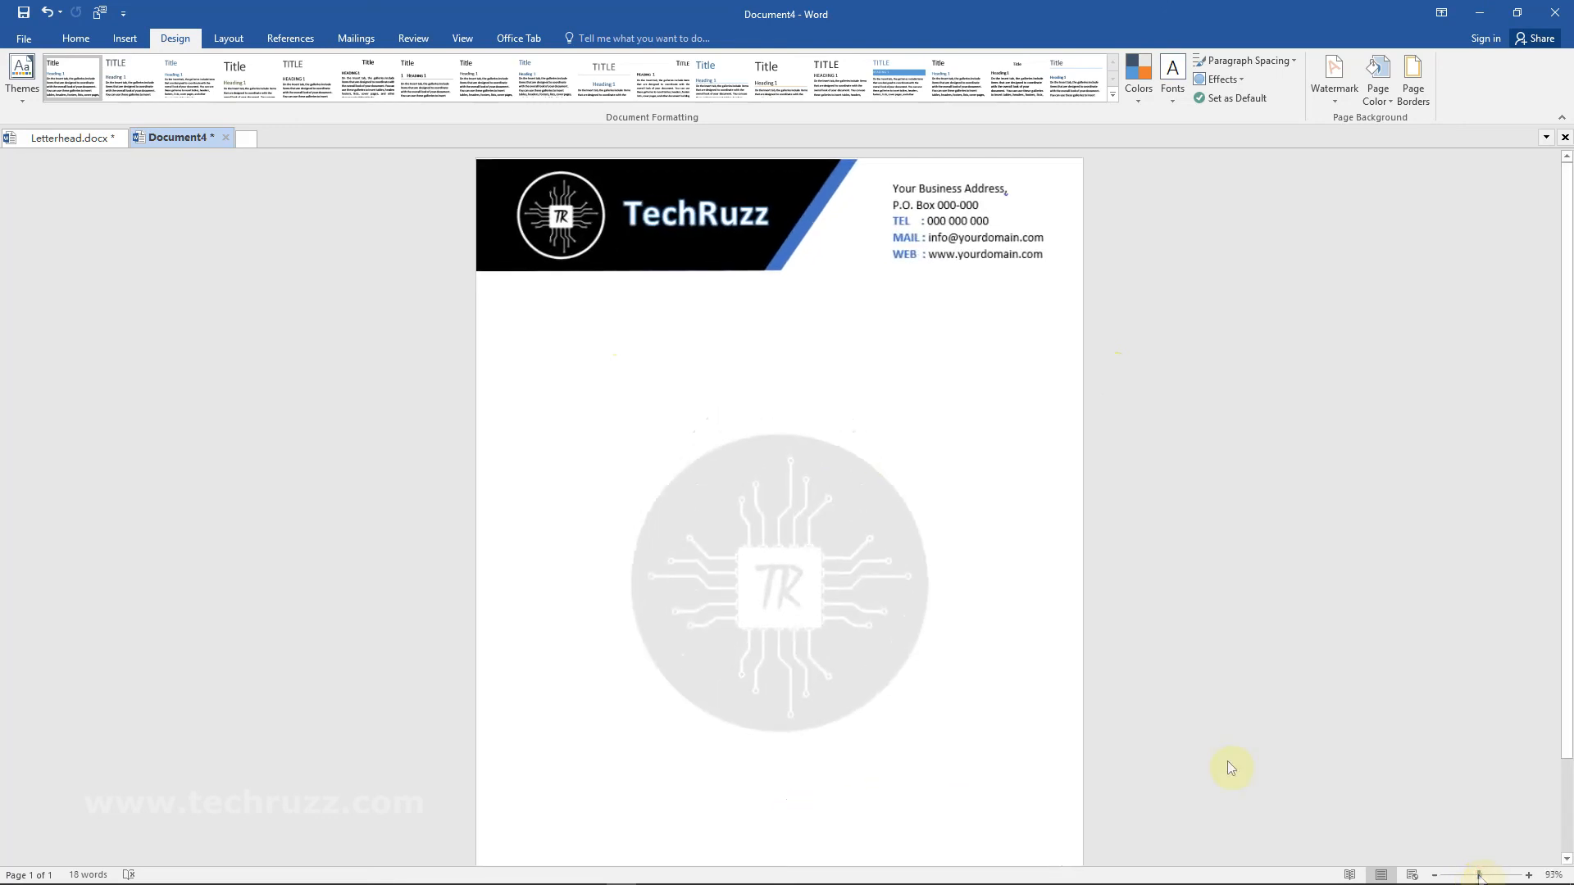
{"action": "double_click", "coordinate": [512, 331]}
{"action": "type", "text": "Dear Sir,"}
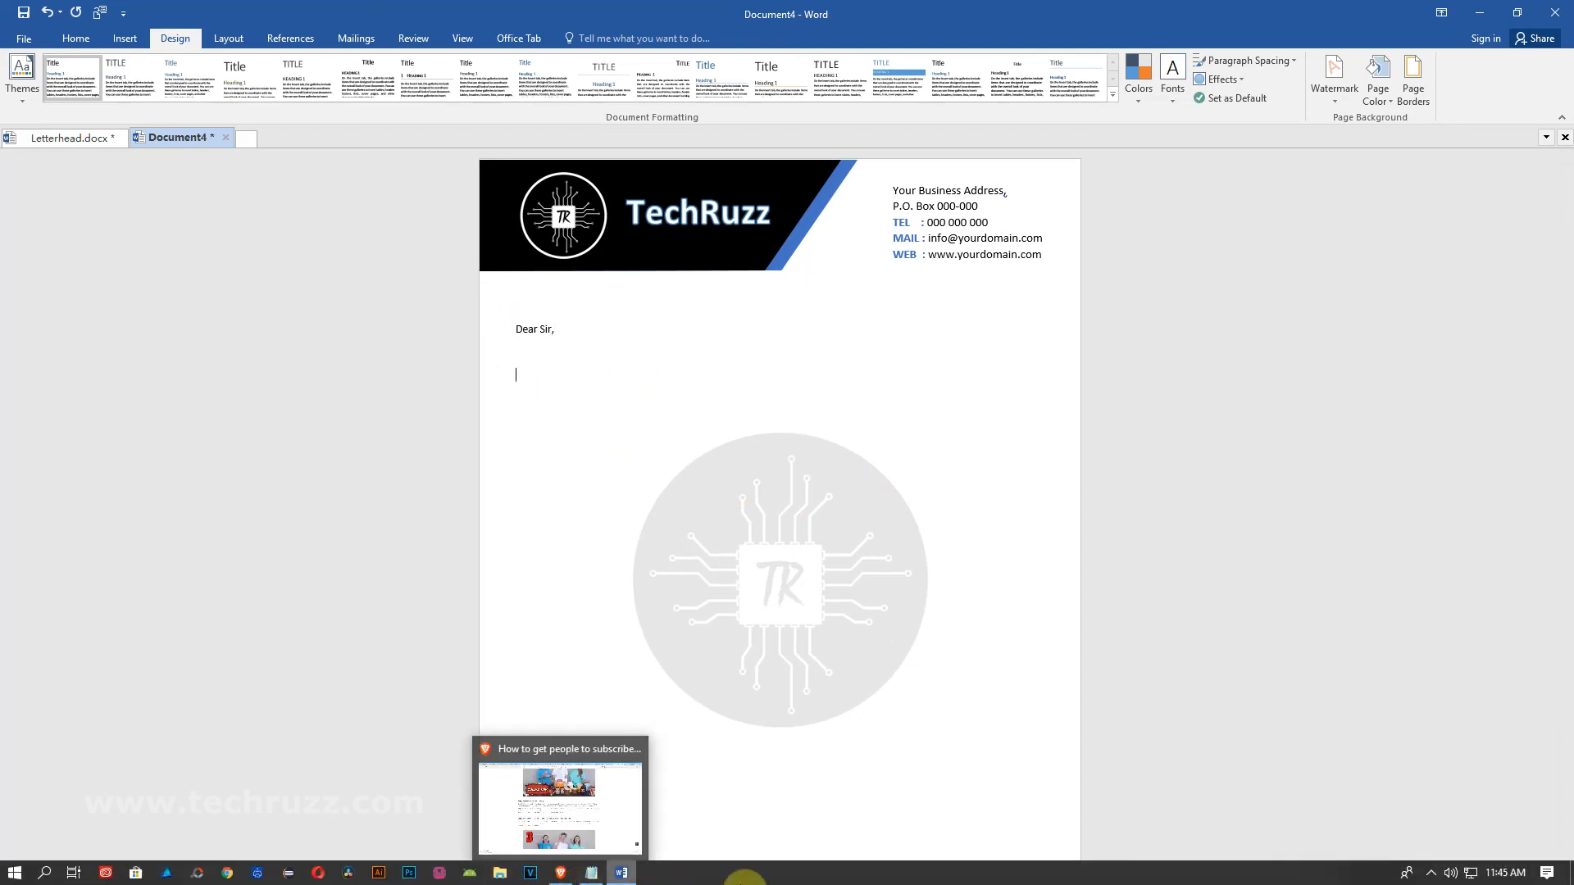
- Copy the sample text from New Text Document.txt in Notepad and paste it into the letter below the greeting
{"action": "left_click", "coordinate": [593, 874]}
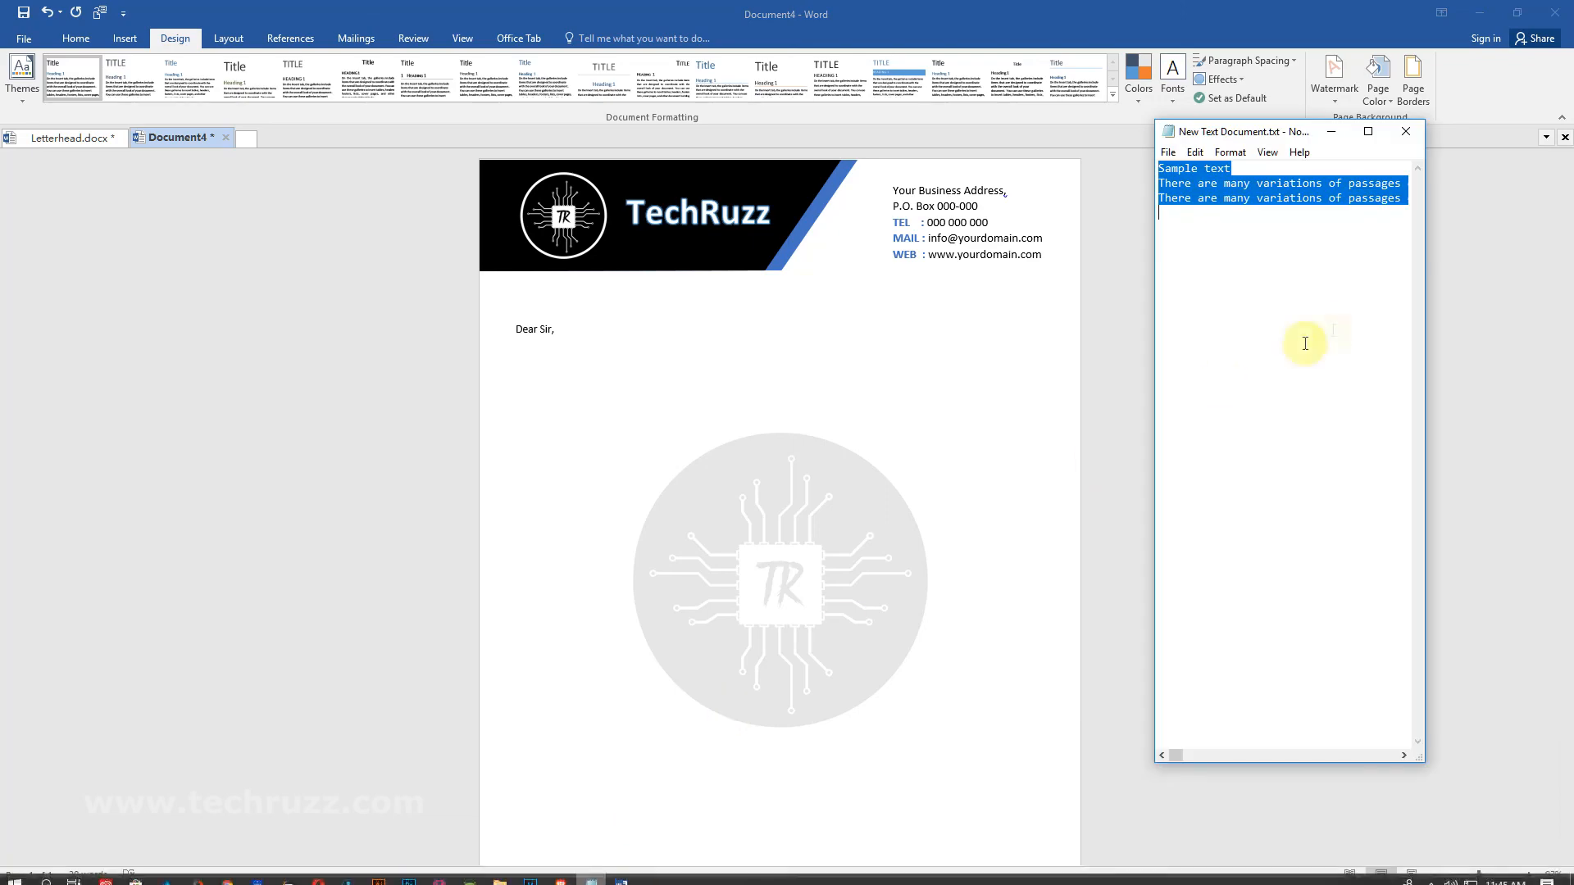
{"action": "left_click", "coordinate": [1332, 132]}
{"action": "left_click", "coordinate": [539, 460]}
{"action": "type", "text": "Sample text There are many variations of passages of Lorem Ipsum available, but the majority have suffered alteration in some form, by injected humour, or randomised words which don't look even slightly believable. If you are going to use a passage of Lorem Ipsum, you need to be sure there isn't anything embarrassing hidden in the middle of text. All the Lorem Ipsum generators on the Internet tend to repeat predefined chunks as necessary, making this the first true generator on the Internet. It uses a dictionary of over 200 Latin words, combined with a handful of model sentence structures, to generate Lorem Ipsum which looks reasonable. The generated Lorem Ipsum is therefore always free from repetition, injected humour, or non-characteristic words etc. There are many variations of passages of Lorem Ipsum available, but the majority have suffered alteration in some form, by injected humour, or randomised words which don't look even slightly believable. If you are going to use a passage of Lorem Ipsum, you need to be sure there isn't anything embarrassing hidden in the middle of text. All the Lorem Ipsum generators on the Internet tend to repeat predefined chunks as necessary, making this the first true generator on the Internet. It uses a dictionary of over 200 Latin words, combined with a handful of model sentence structures, to generate Lorem Ipsum which looks reasonable. The generated Lorem Ipsum is therefore always free"}
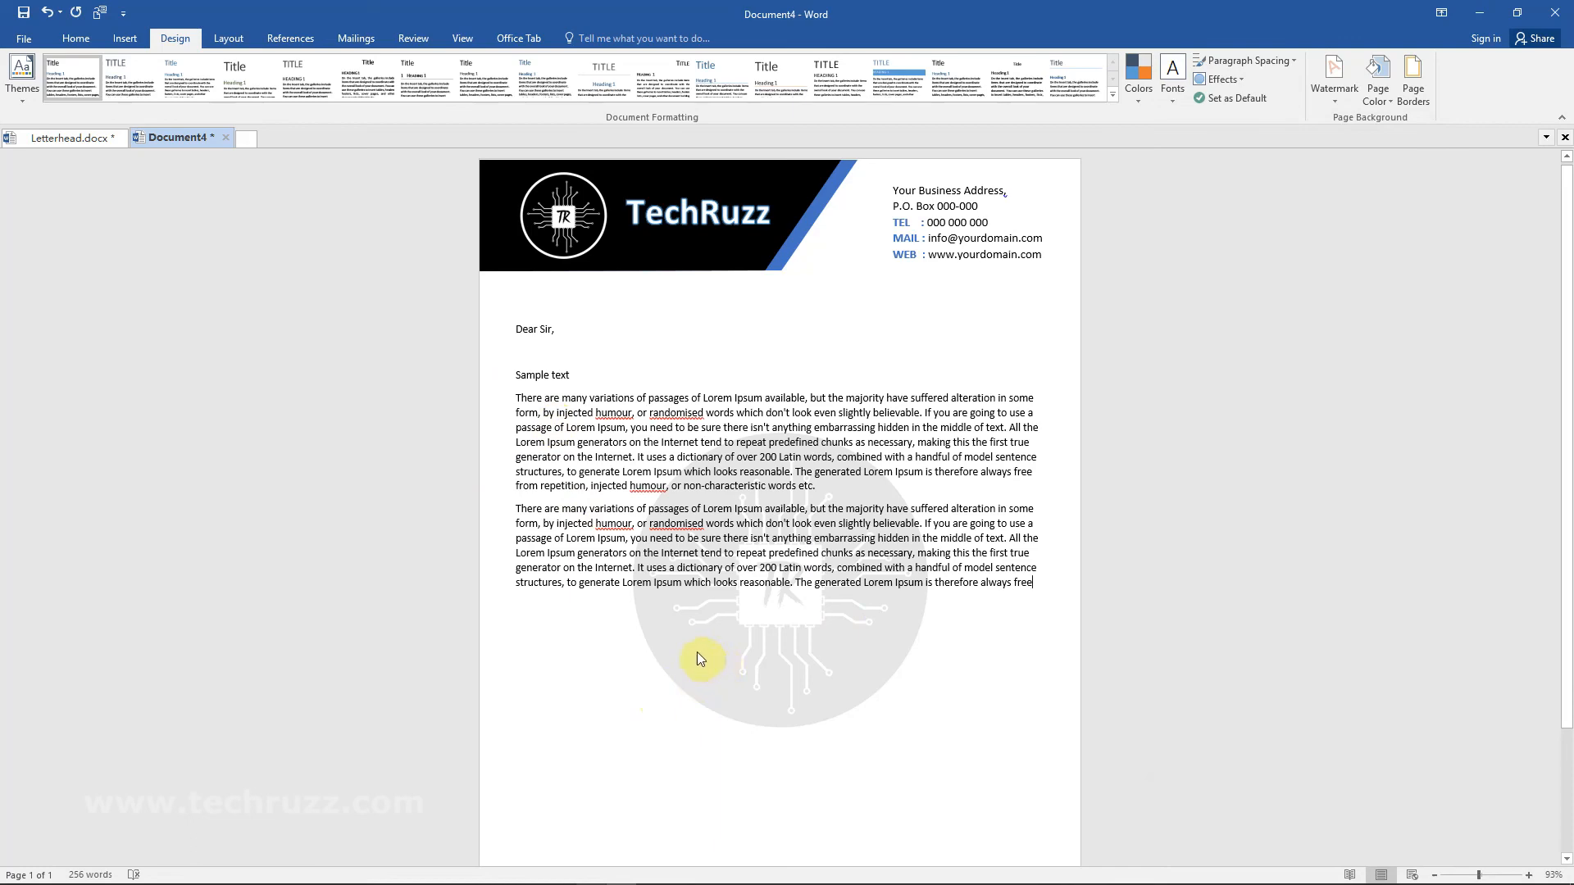
- Split the first sample paragraph before "It uses a dictionary" and paste the sample text again at the end of the letter
{"action": "left_click", "coordinate": [637, 456]}
{"action": "key", "text": "Return"}
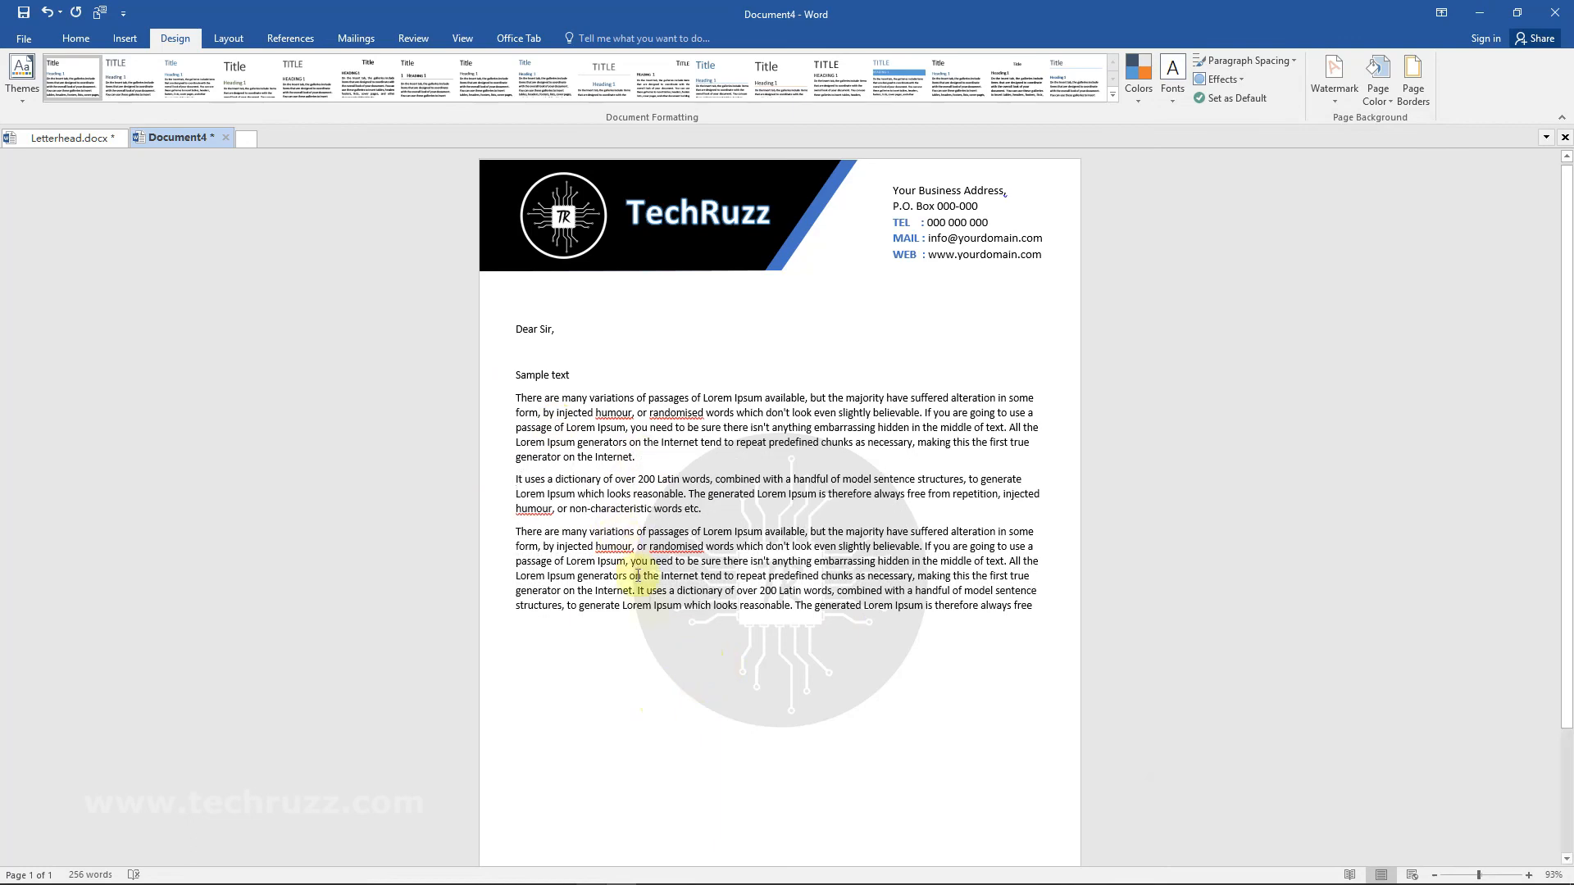
{"action": "left_click", "coordinate": [1037, 612]}
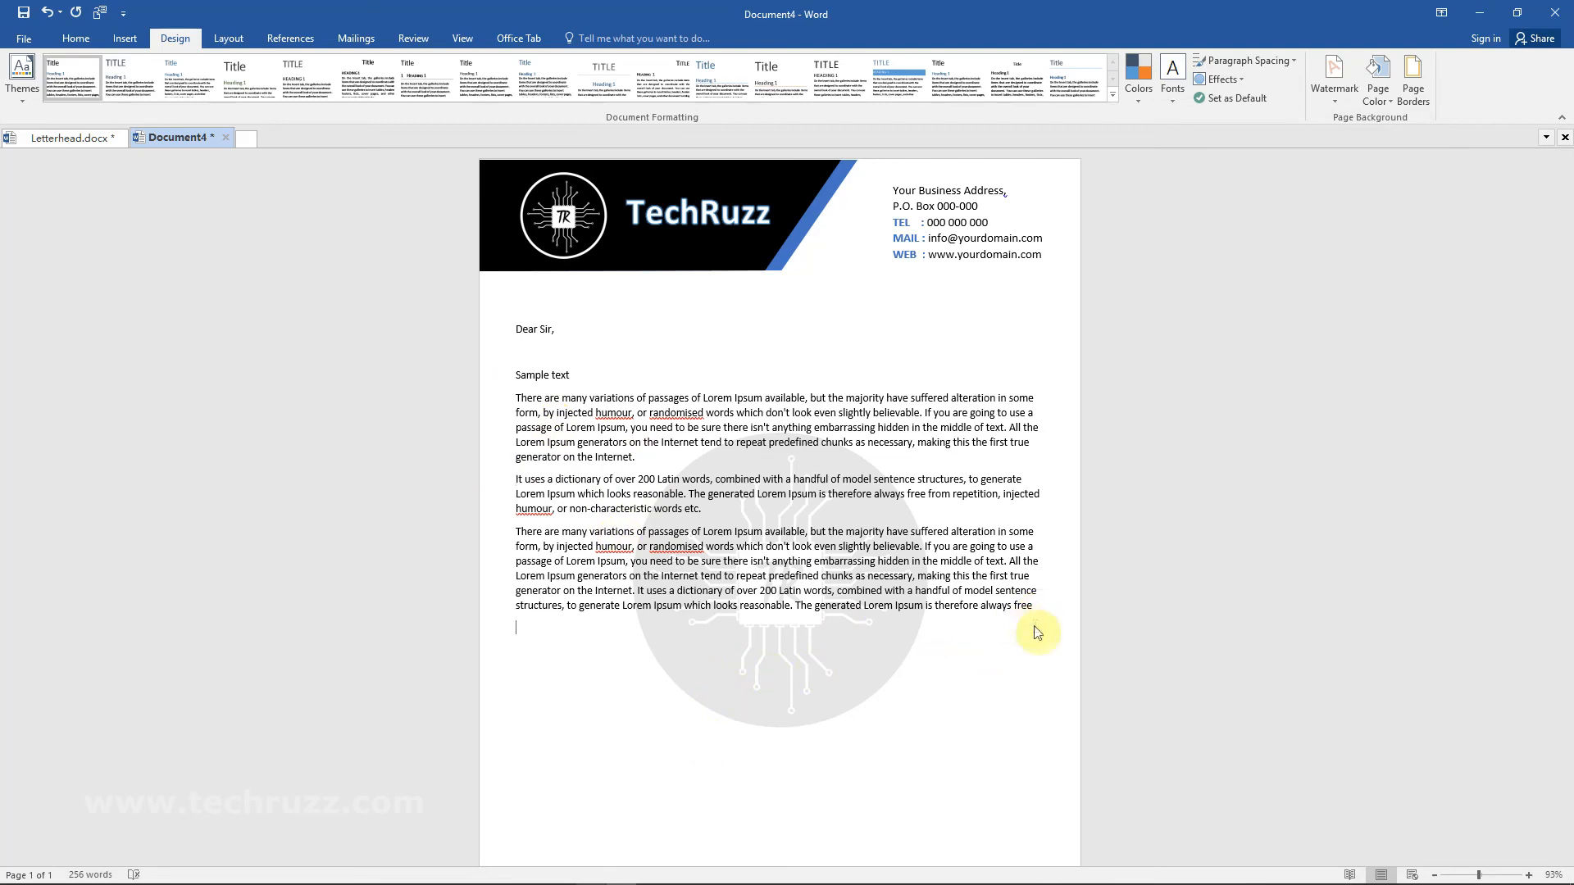
{"action": "key", "text": "ctrl+v"}
{"action": "scroll", "coordinate": [1016, 648], "scroll_direction": "down", "scroll_amount": 3}
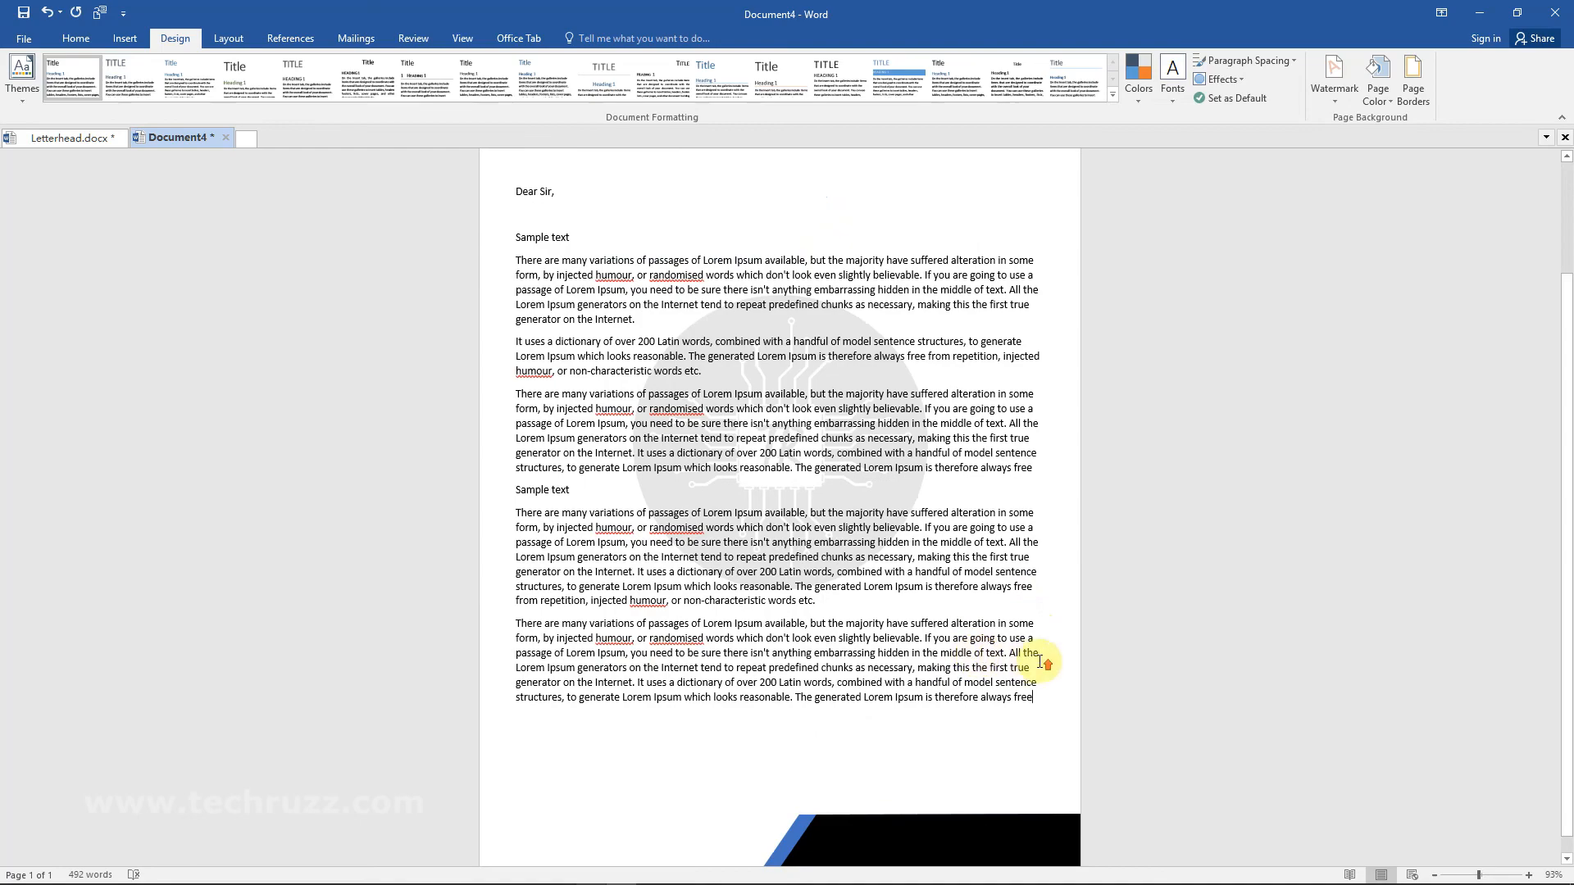
{"action": "left_click_drag", "start_coordinate": [1480, 875], "coordinate": [1473, 875]}
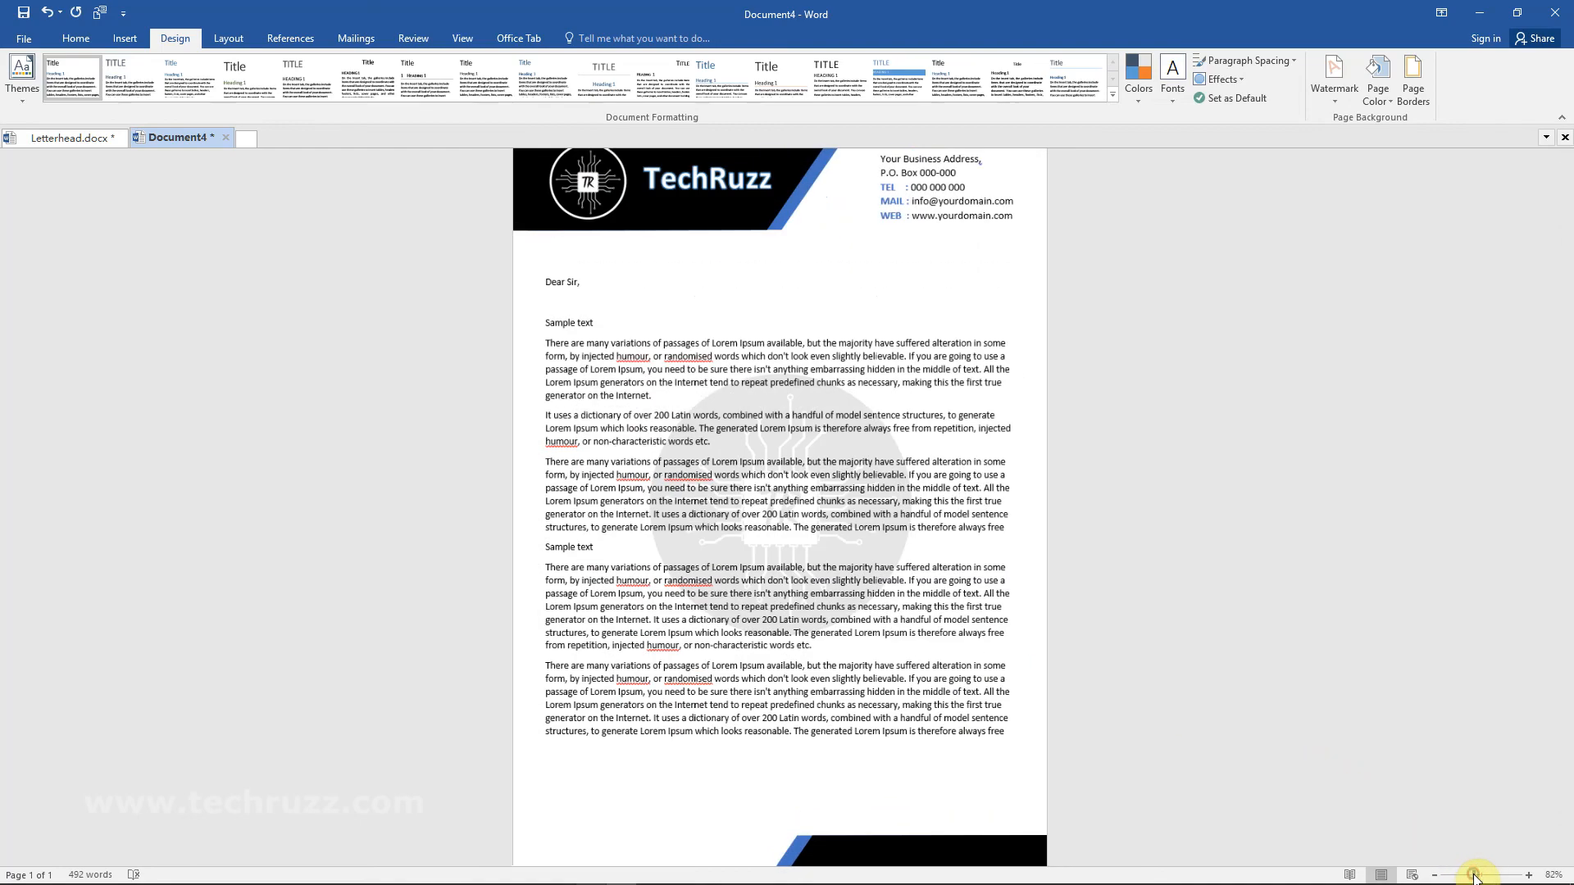
{"action": "left_click_drag", "start_coordinate": [1473, 875], "coordinate": [1471, 875]}
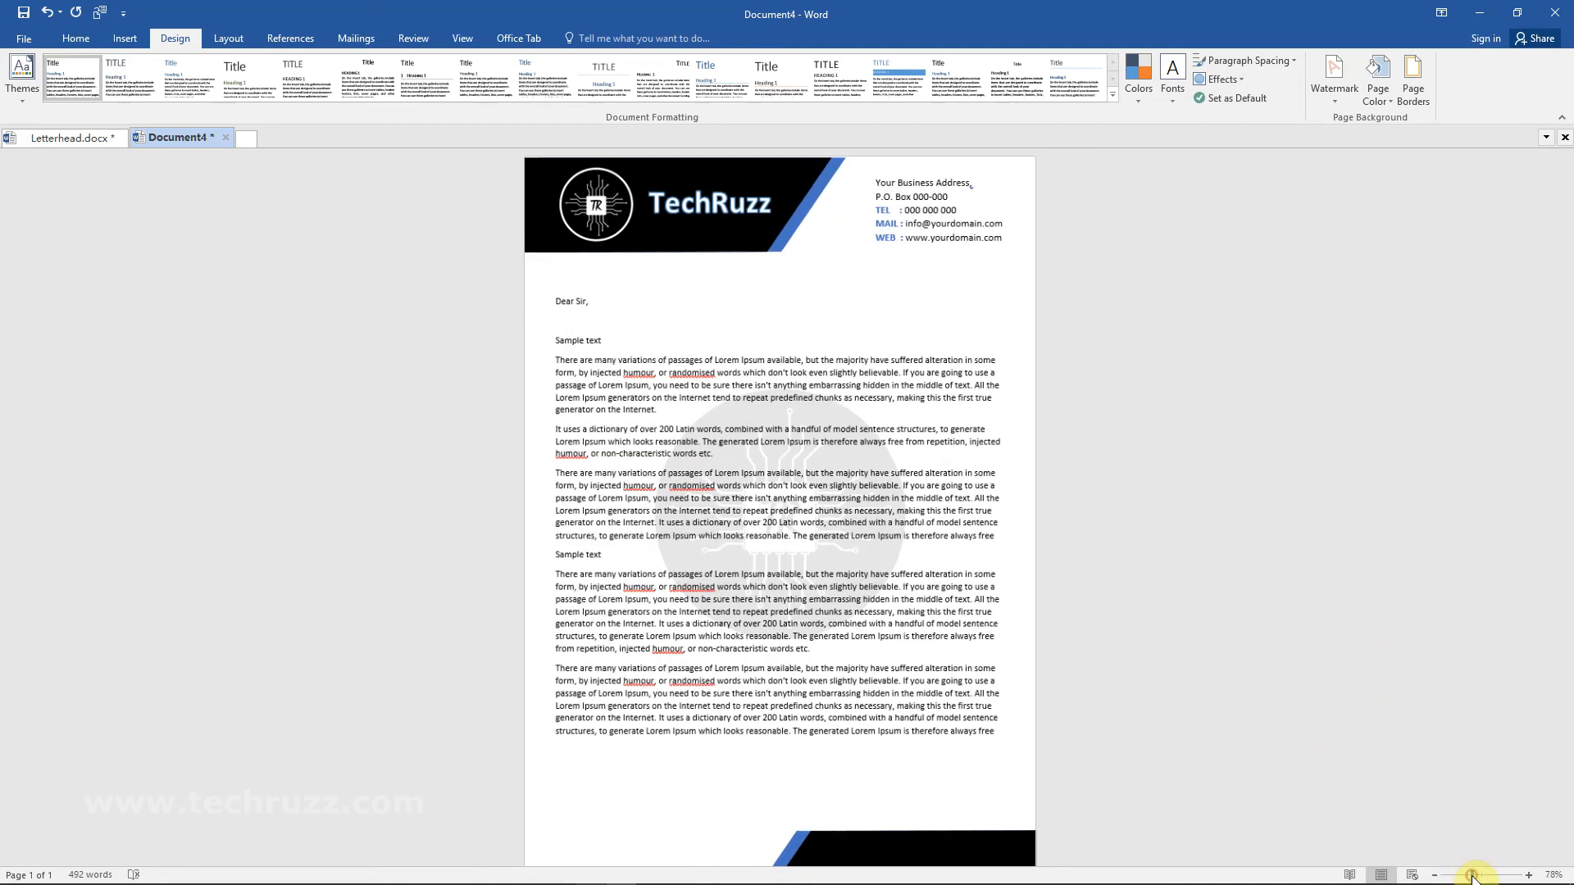
{"action": "left_click_drag", "start_coordinate": [1572, 537], "coordinate": [1573, 547]}
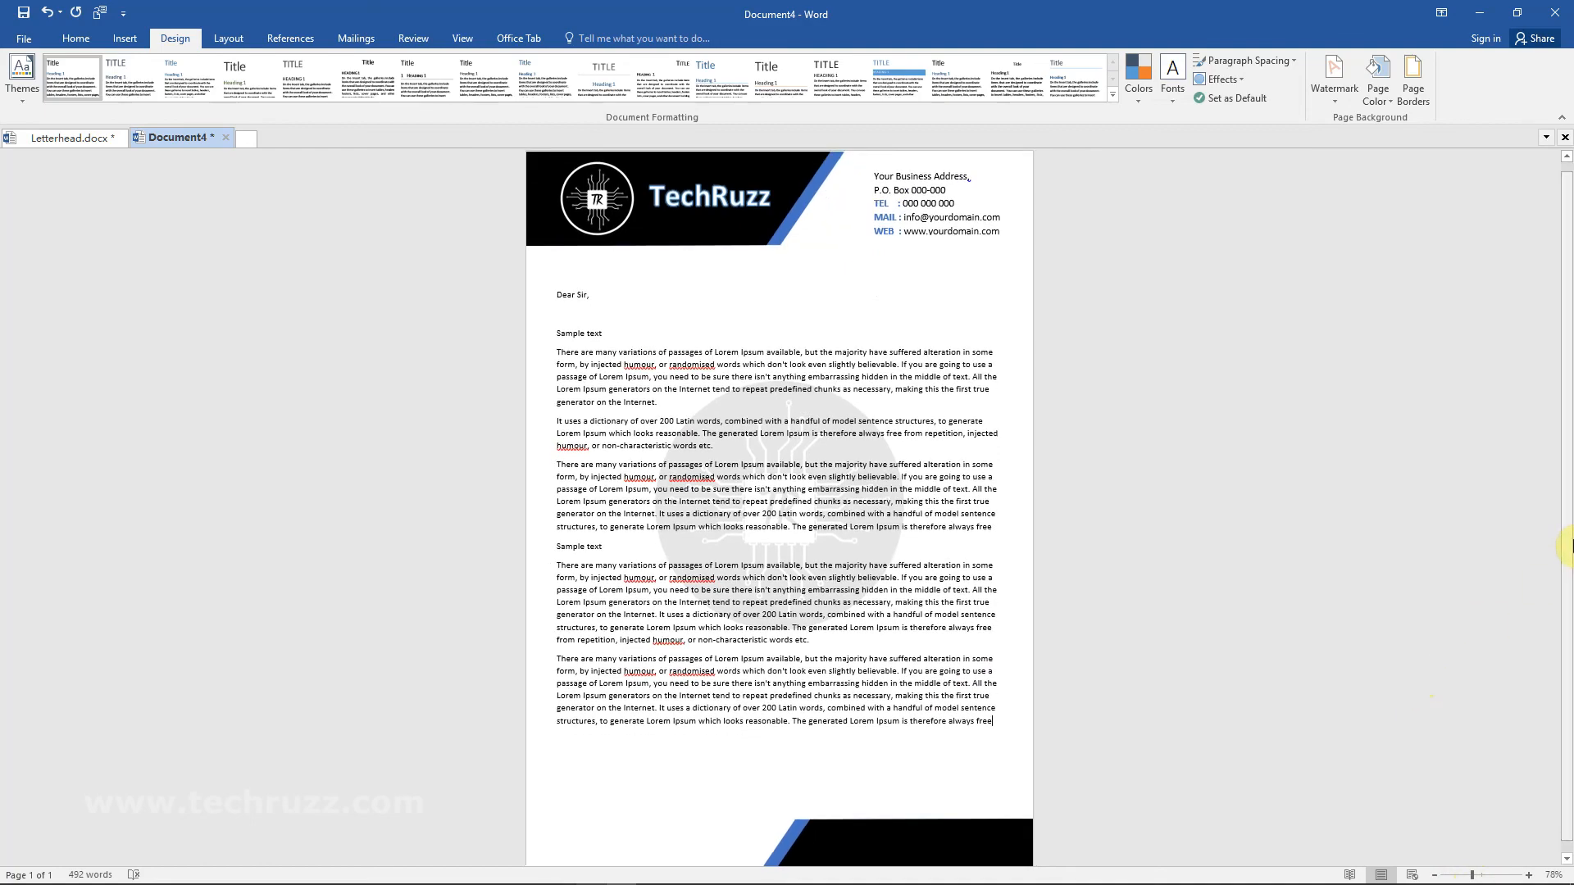